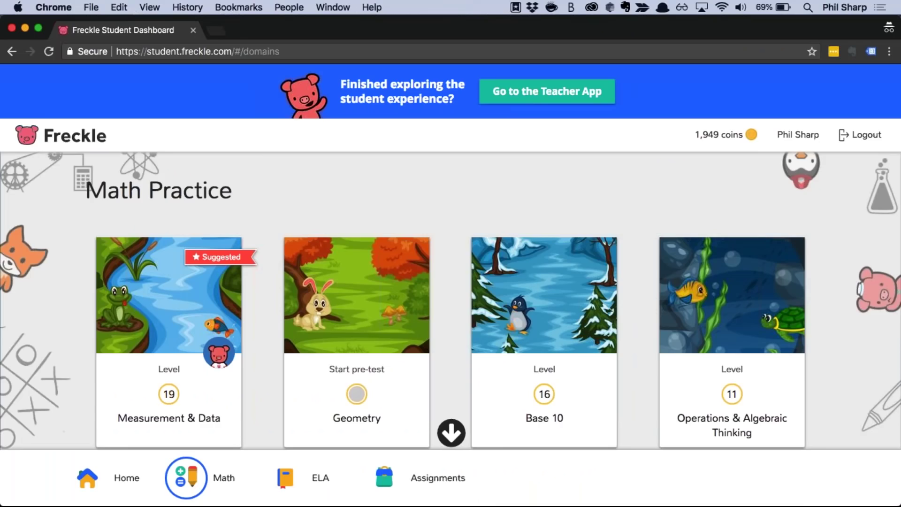
- Return to the student home page, open Math practice, and look through all the available topic cards
{"action": "left_click", "coordinate": [87, 477]}
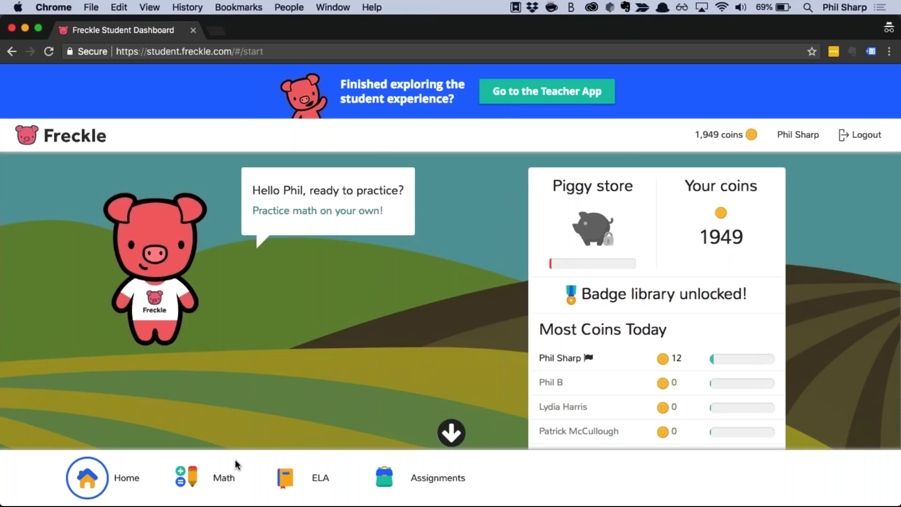
{"action": "left_click", "coordinate": [222, 481]}
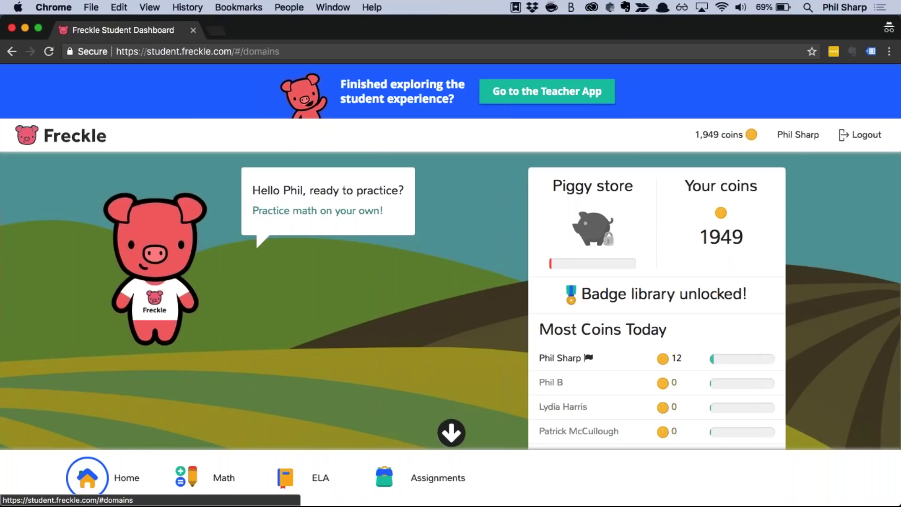
{"action": "scroll", "coordinate": [116, 356], "scroll_direction": "down", "scroll_amount": 2}
{"action": "scroll", "coordinate": [115, 356], "scroll_direction": "up", "scroll_amount": 1}
{"action": "scroll", "coordinate": [115, 356], "scroll_direction": "down", "scroll_amount": 2}
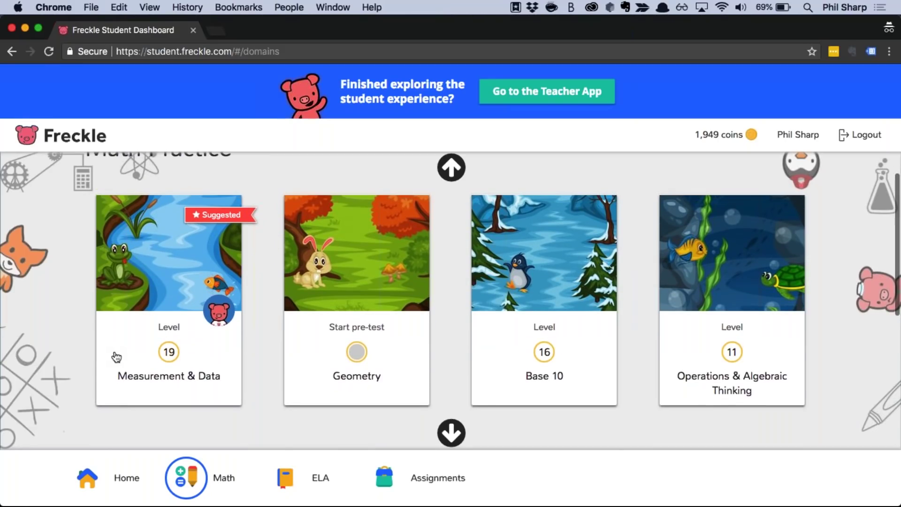
{"action": "scroll", "coordinate": [115, 356], "scroll_direction": "down", "scroll_amount": 1}
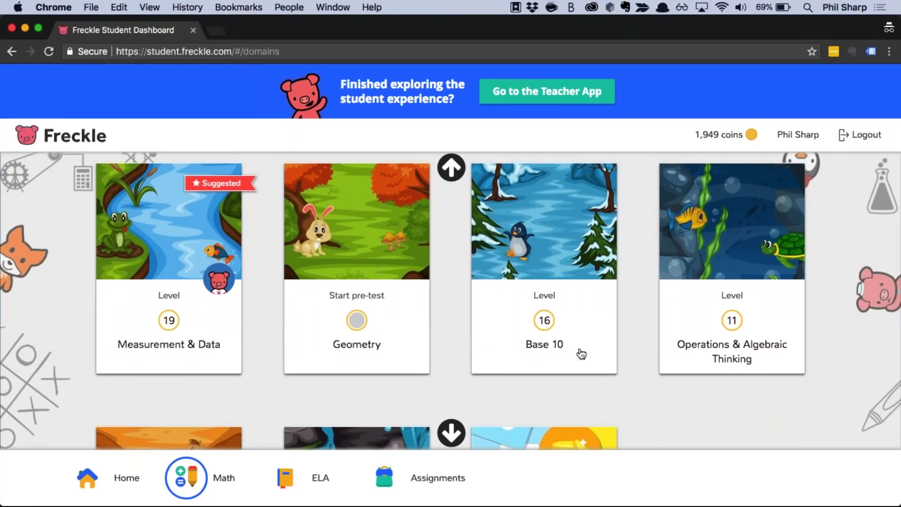
{"action": "scroll", "coordinate": [579, 354], "scroll_direction": "down", "scroll_amount": 2}
{"action": "scroll", "coordinate": [497, 300], "scroll_direction": "down", "scroll_amount": 7}
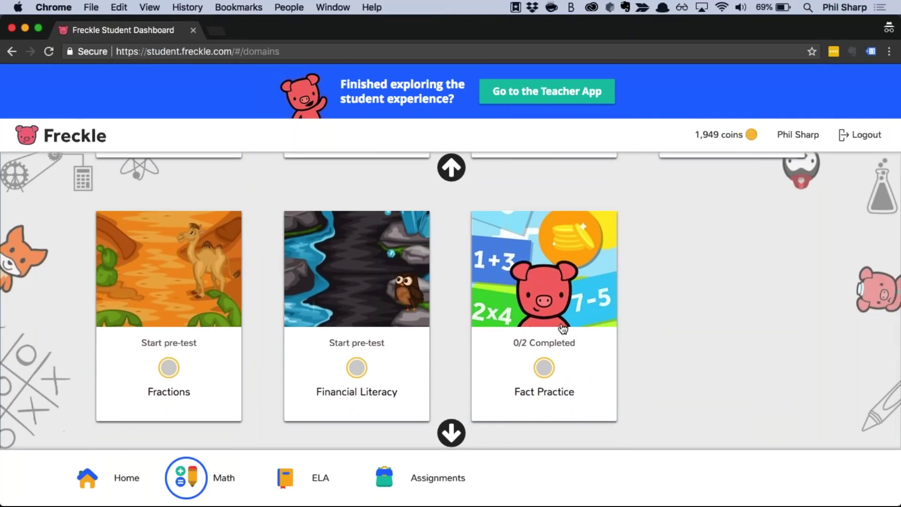
{"action": "scroll", "coordinate": [563, 328], "scroll_direction": "up", "scroll_amount": 2}
{"action": "scroll", "coordinate": [563, 328], "scroll_direction": "down", "scroll_amount": 2}
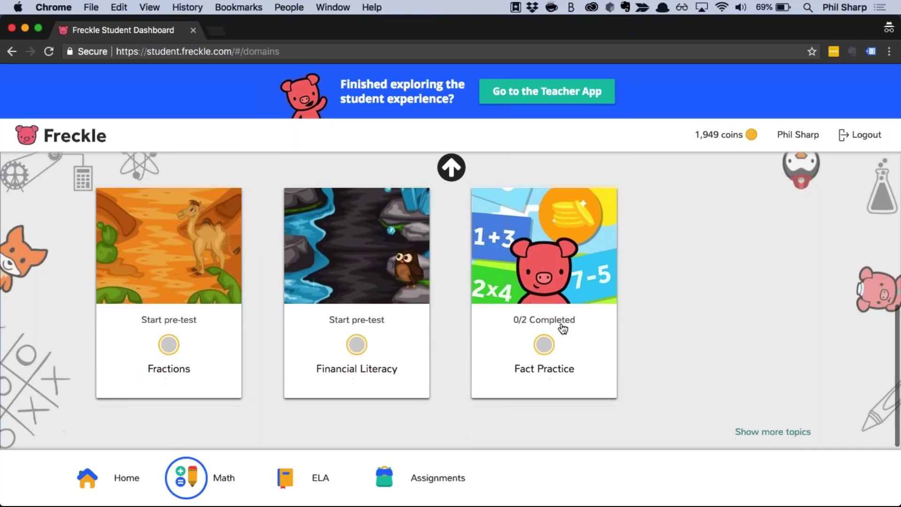
{"action": "scroll", "coordinate": [563, 328], "scroll_direction": "up", "scroll_amount": 2}
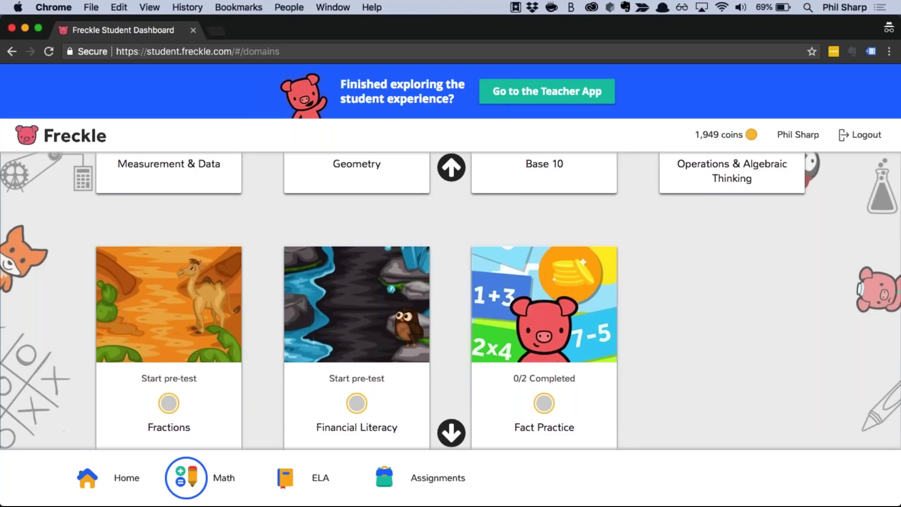
{"action": "scroll", "coordinate": [498, 298], "scroll_direction": "up", "scroll_amount": 1}
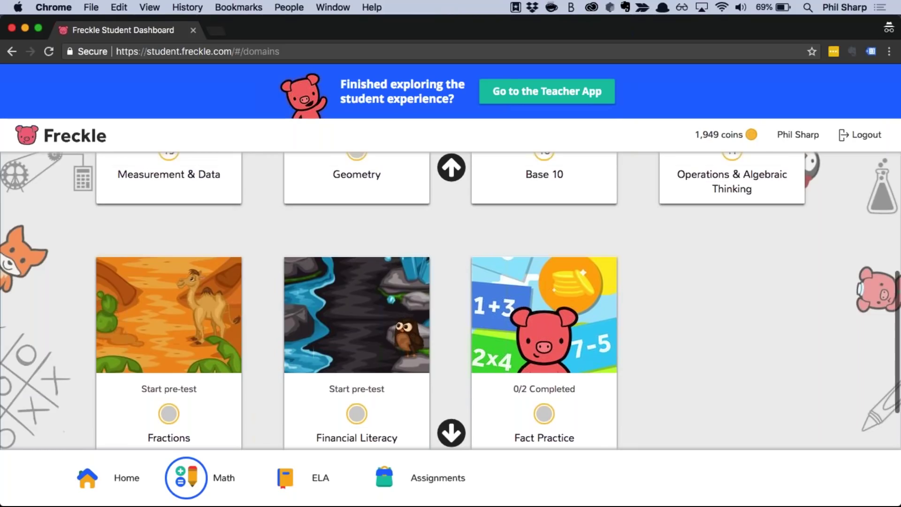
{"action": "scroll", "coordinate": [429, 345], "scroll_direction": "up", "scroll_amount": 5}
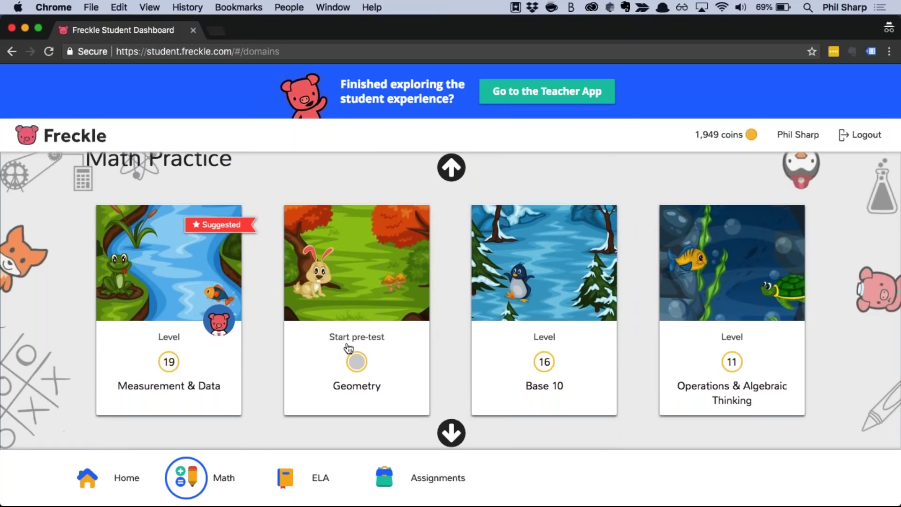
- Open the start prompt for the Geometry pre-test and cancel it
{"action": "left_click", "coordinate": [370, 298]}
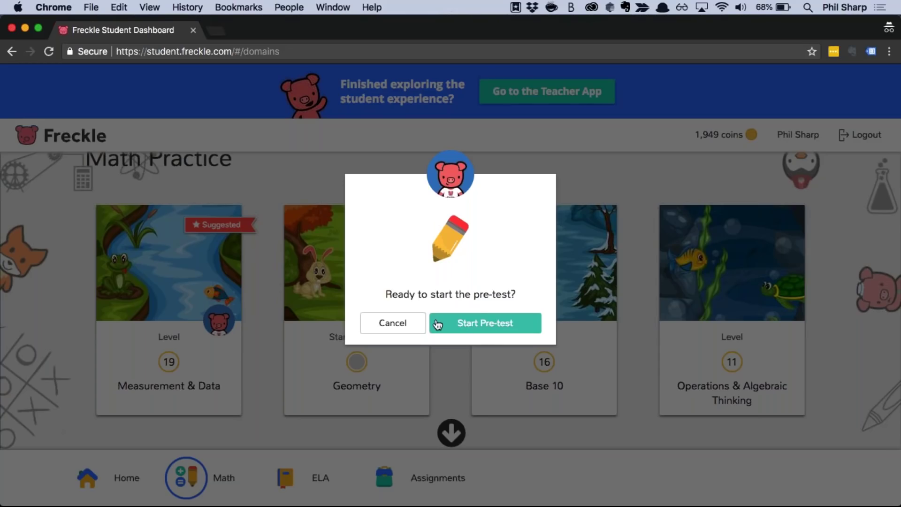
{"action": "left_click", "coordinate": [409, 325]}
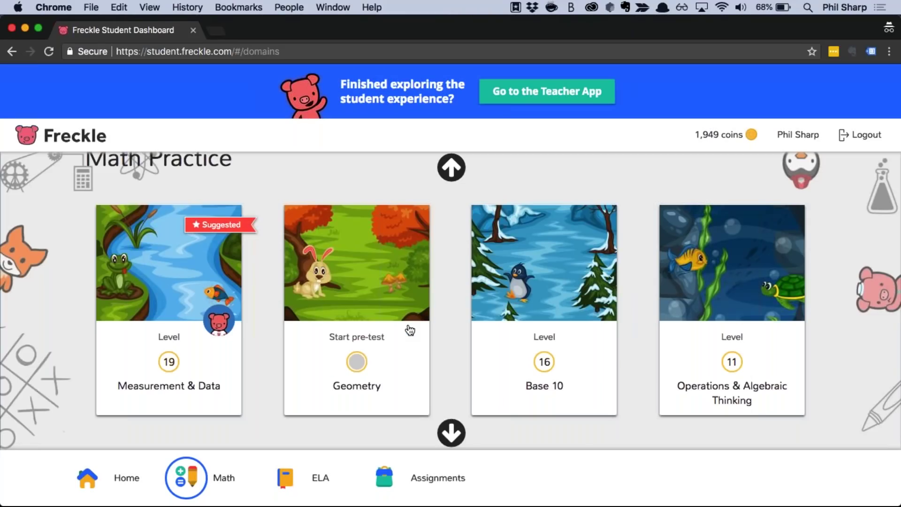
- Open the Measurement & Data topic and examine its path of completed, current and locked levels
{"action": "scroll", "coordinate": [409, 330], "scroll_direction": "down", "scroll_amount": 1}
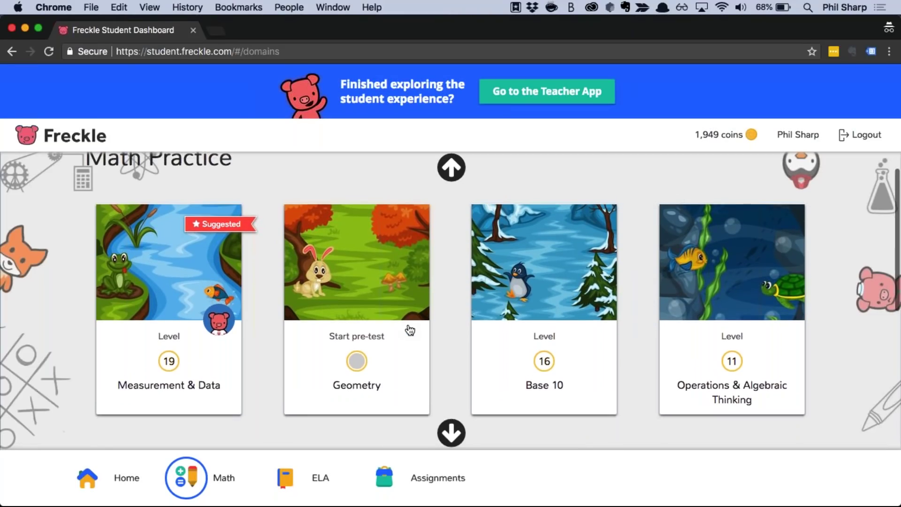
{"action": "scroll", "coordinate": [409, 328], "scroll_direction": "up", "scroll_amount": 1}
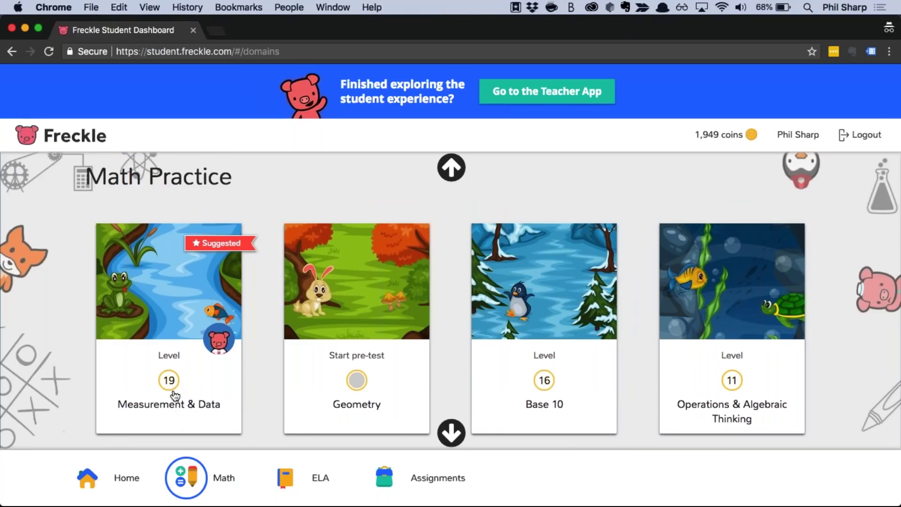
{"action": "left_click", "coordinate": [177, 318]}
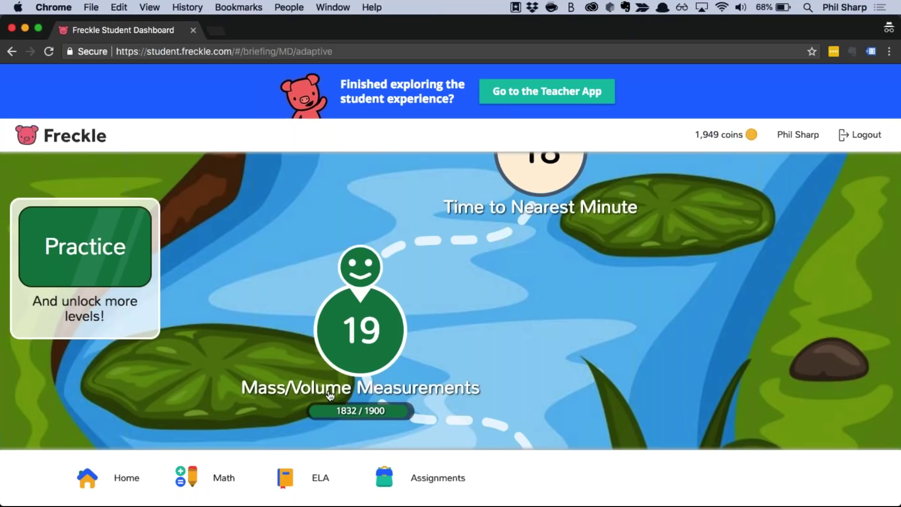
{"action": "scroll", "coordinate": [347, 393], "scroll_direction": "up", "scroll_amount": 1}
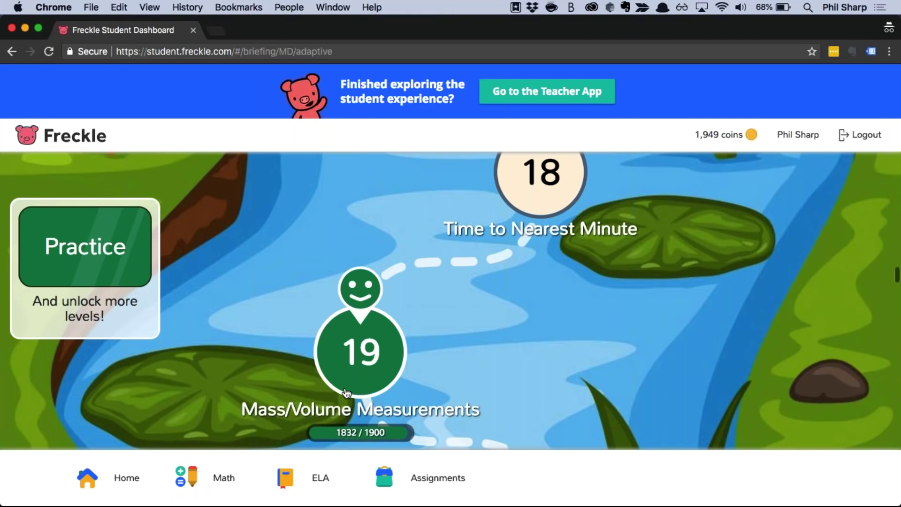
{"action": "scroll", "coordinate": [346, 393], "scroll_direction": "up", "scroll_amount": 15}
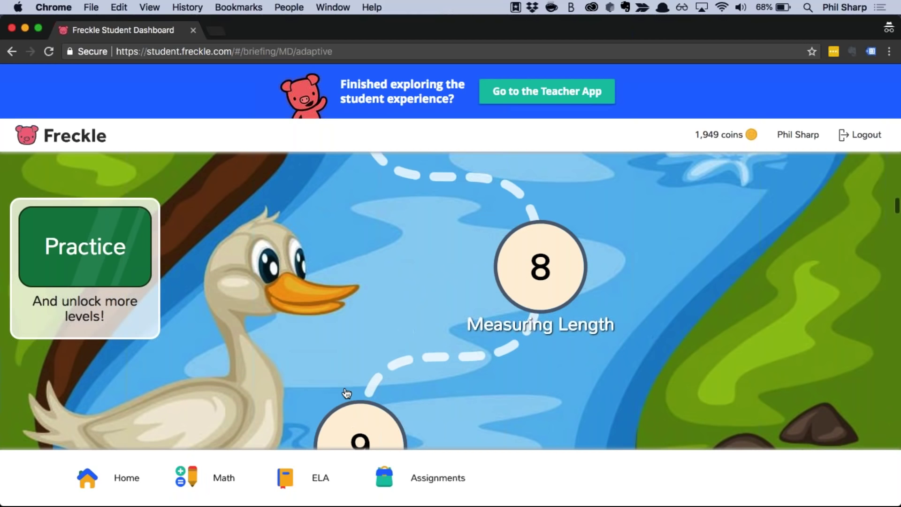
{"action": "scroll", "coordinate": [450, 301], "scroll_direction": "down", "scroll_amount": 20}
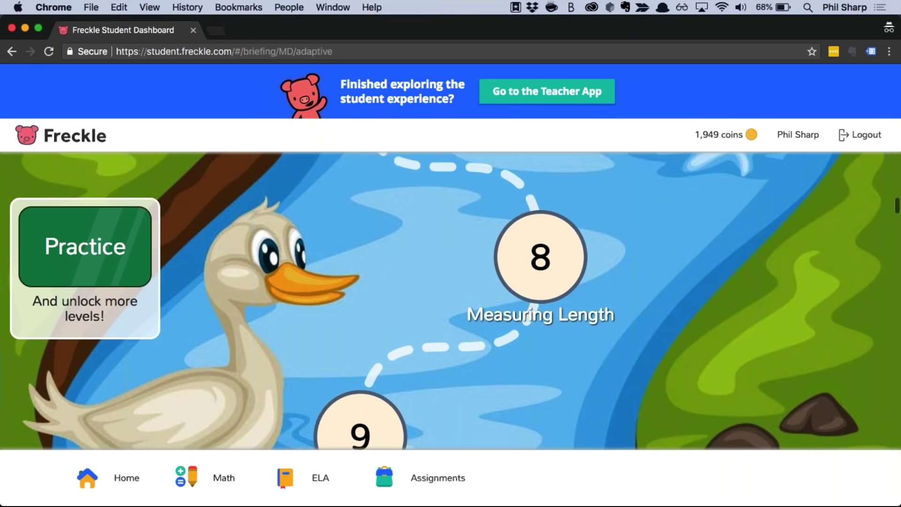
{"action": "scroll", "coordinate": [451, 301], "scroll_direction": "down", "scroll_amount": 8}
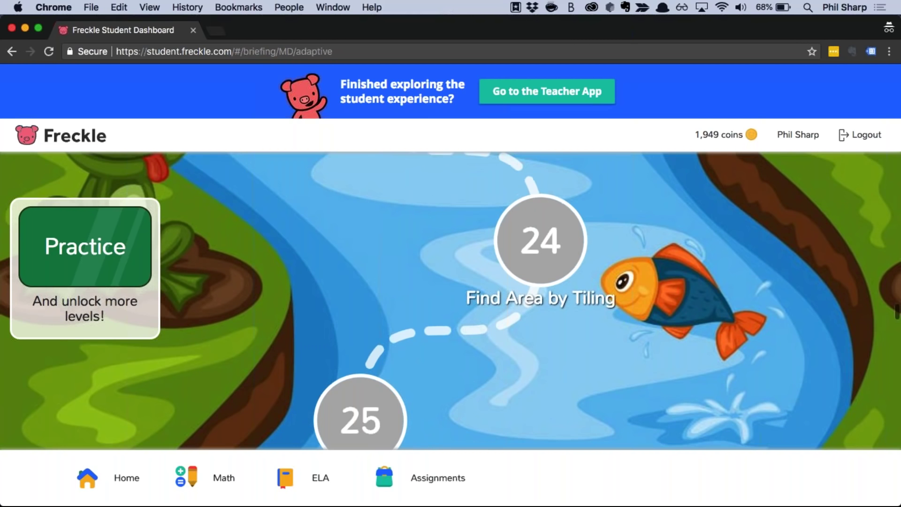
{"action": "scroll", "coordinate": [450, 300], "scroll_direction": "up", "scroll_amount": 8}
{"action": "scroll", "coordinate": [450, 300], "scroll_direction": "up", "scroll_amount": 8}
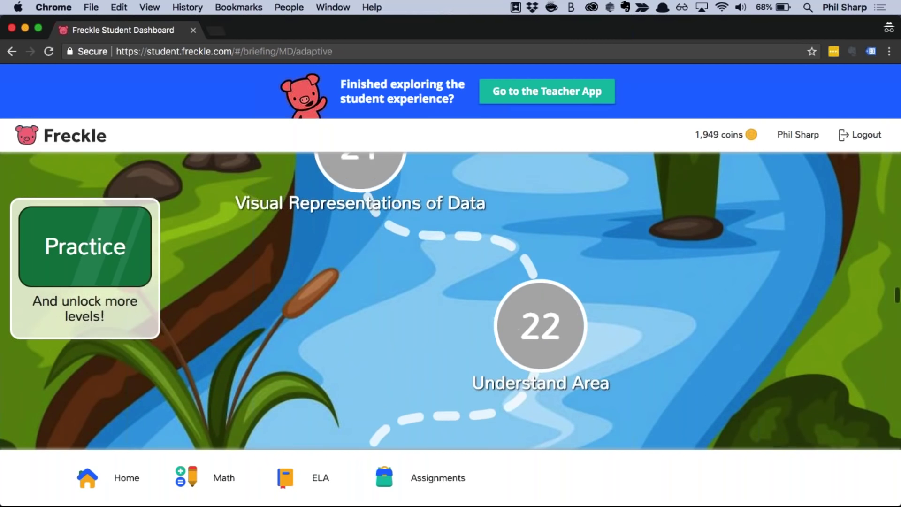
{"action": "scroll", "coordinate": [451, 300], "scroll_direction": "up", "scroll_amount": 3}
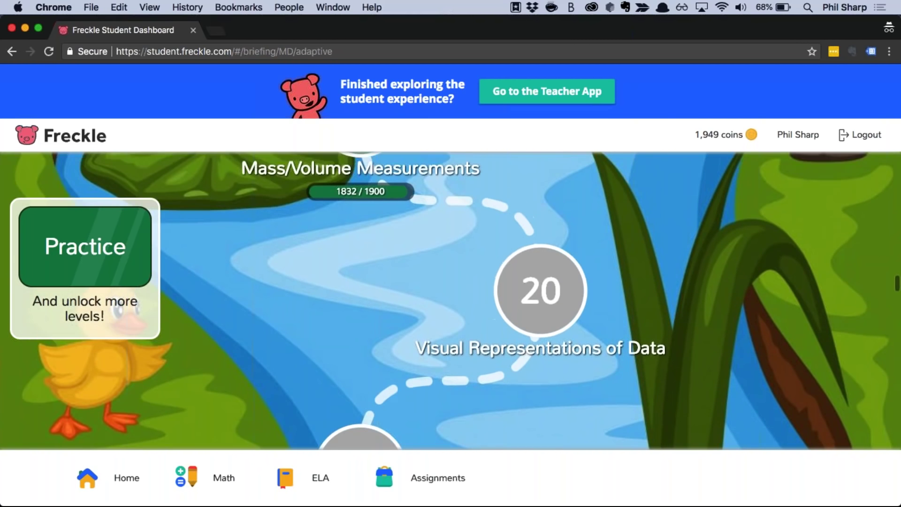
{"action": "scroll", "coordinate": [450, 300], "scroll_direction": "up", "scroll_amount": 1}
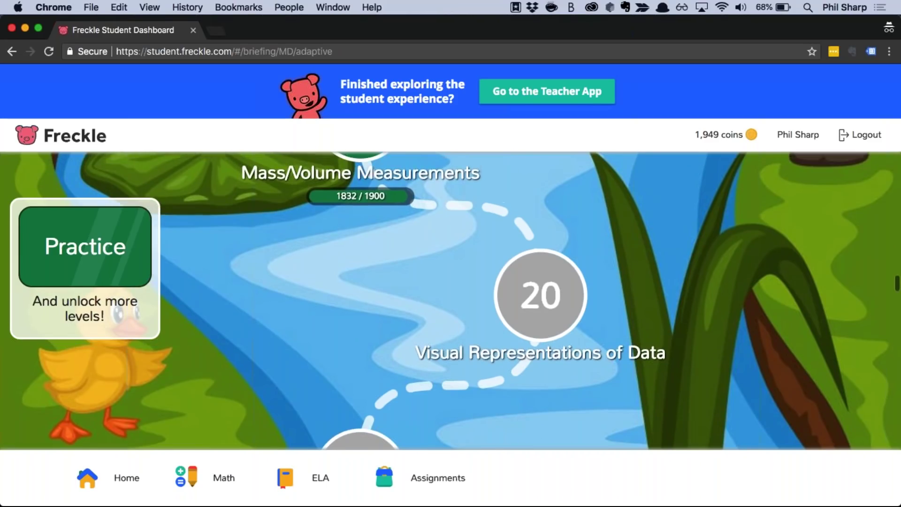
{"action": "scroll", "coordinate": [450, 300], "scroll_direction": "up", "scroll_amount": 5}
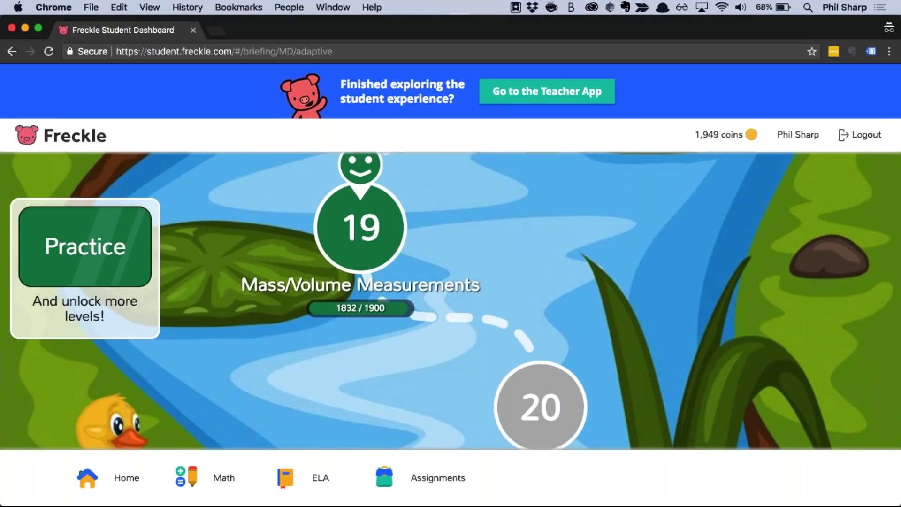
{"action": "scroll", "coordinate": [169, 282], "scroll_direction": "up", "scroll_amount": 1}
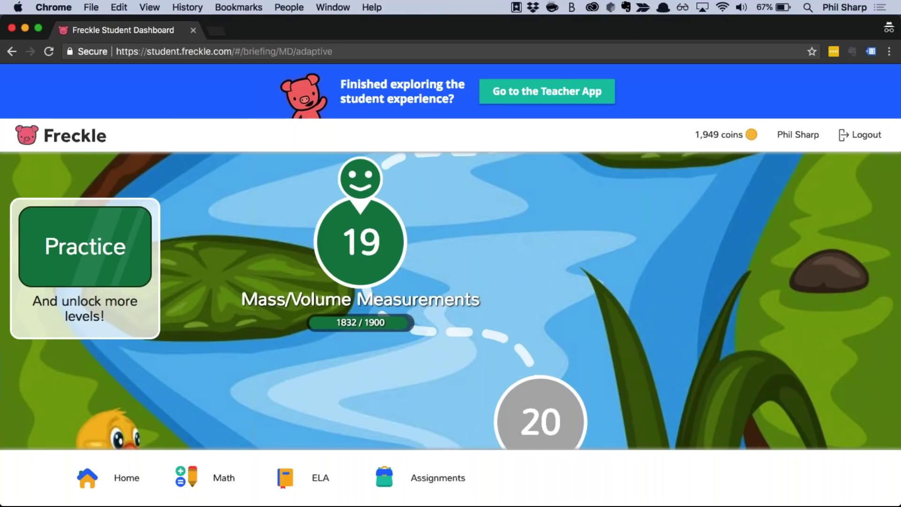
- Start practice in Measurement & Data and answer the ten thirty question with 10:30
{"action": "left_click", "coordinate": [85, 247]}
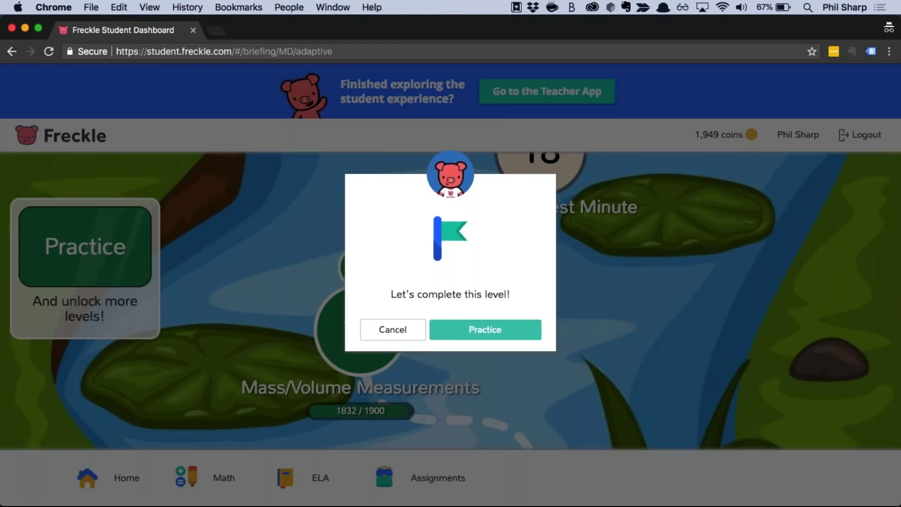
{"action": "left_click", "coordinate": [485, 329]}
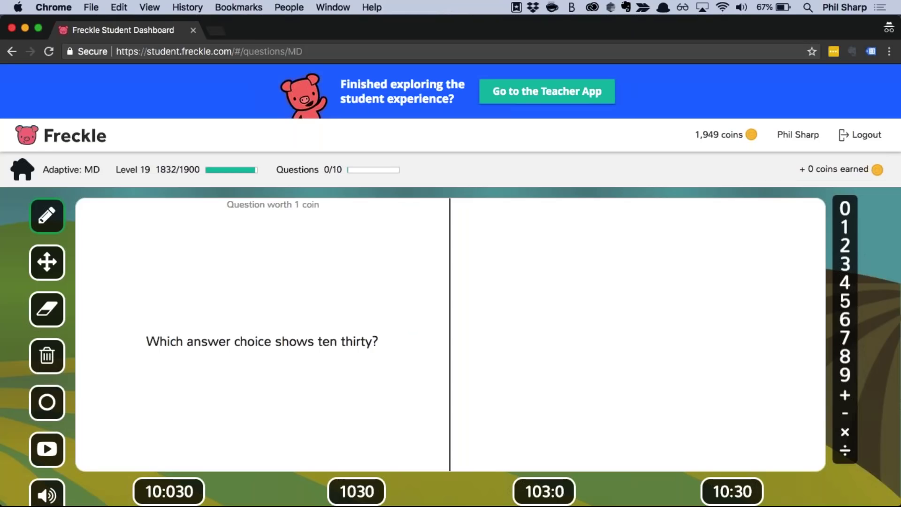
{"action": "left_click", "coordinate": [731, 491]}
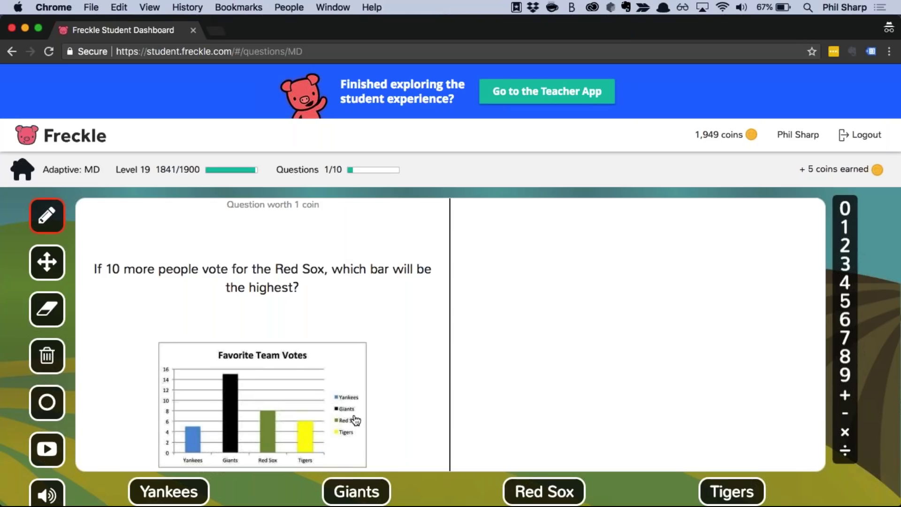
- View the walkthrough help for the Favorite Team Votes question, and try Giants as the answer
{"action": "left_click", "coordinate": [47, 450]}
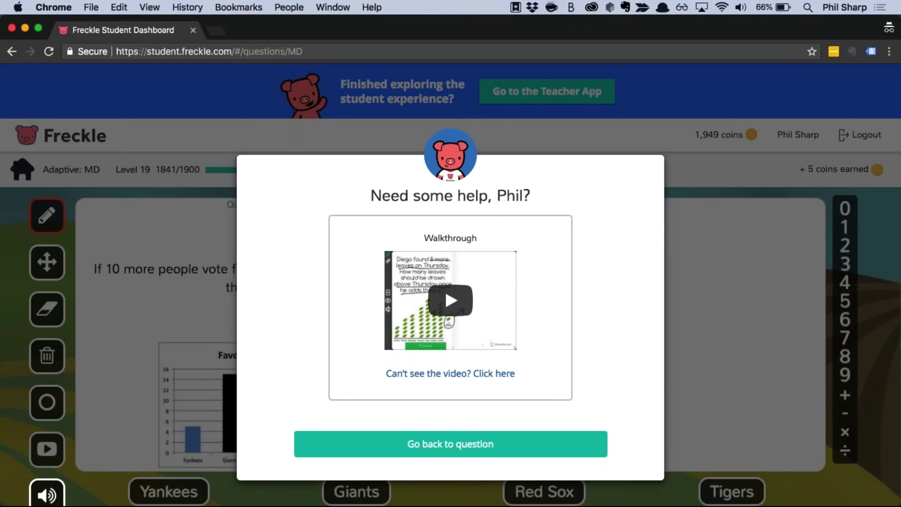
{"action": "left_click", "coordinate": [452, 444]}
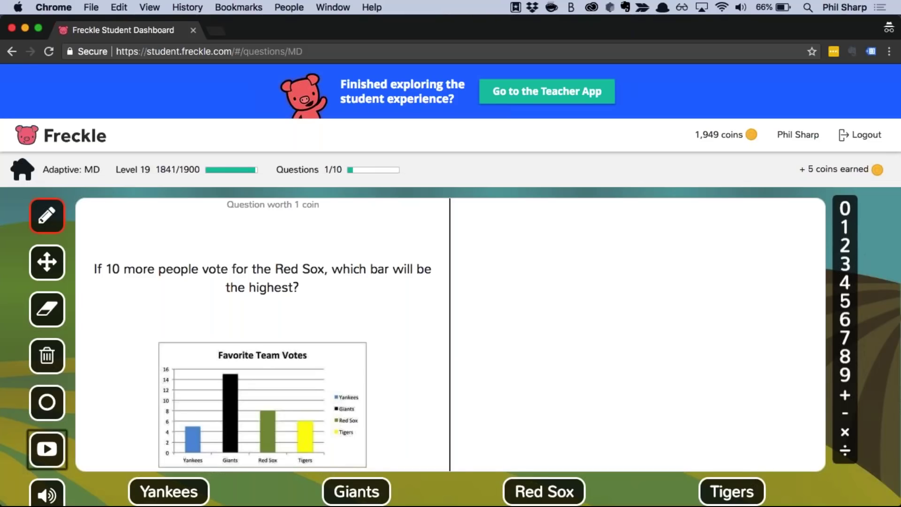
{"action": "left_click", "coordinate": [373, 500]}
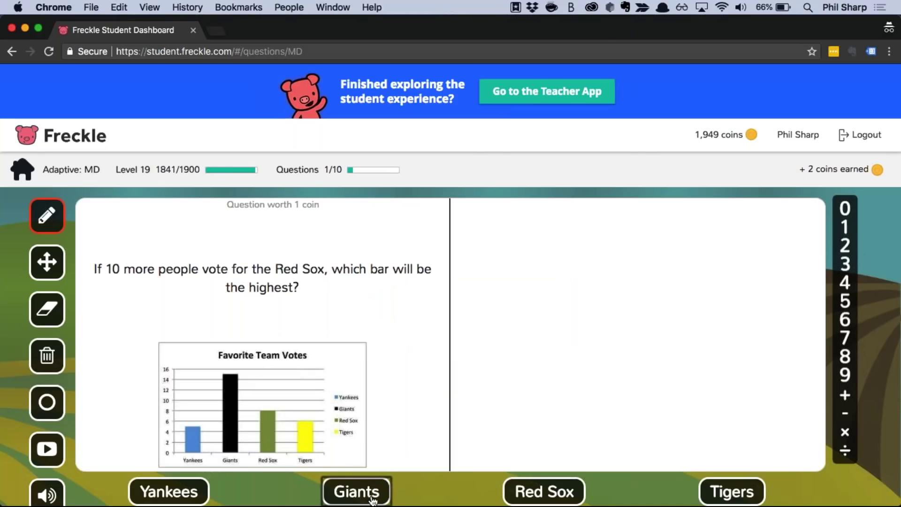
{"action": "left_click", "coordinate": [373, 500]}
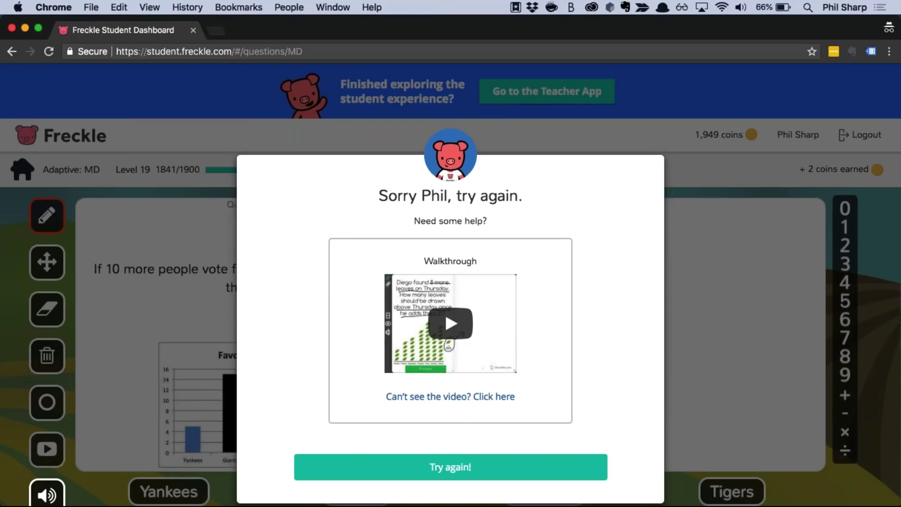
{"action": "left_click", "coordinate": [425, 469]}
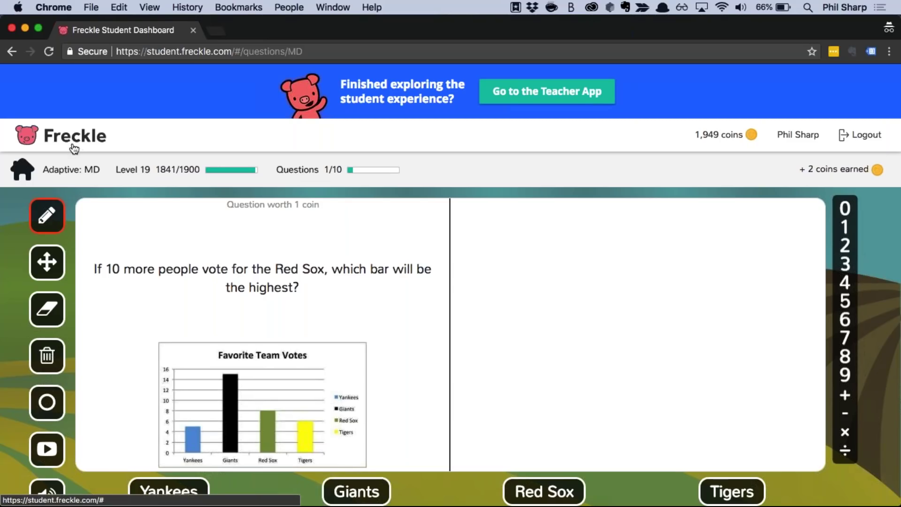
- Leave the practice session with its progress saved and open the student's assignments
{"action": "left_click", "coordinate": [22, 170]}
{"action": "left_click", "coordinate": [603, 210]}
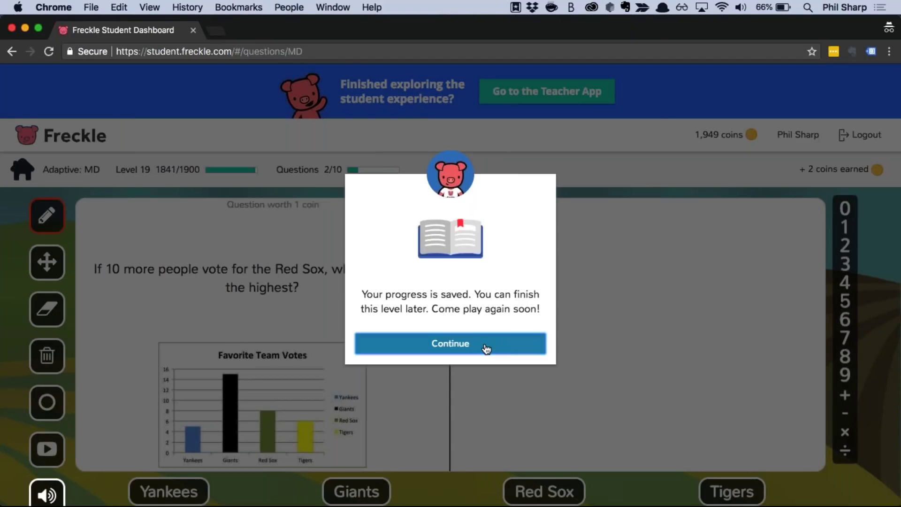
{"action": "left_click", "coordinate": [486, 349]}
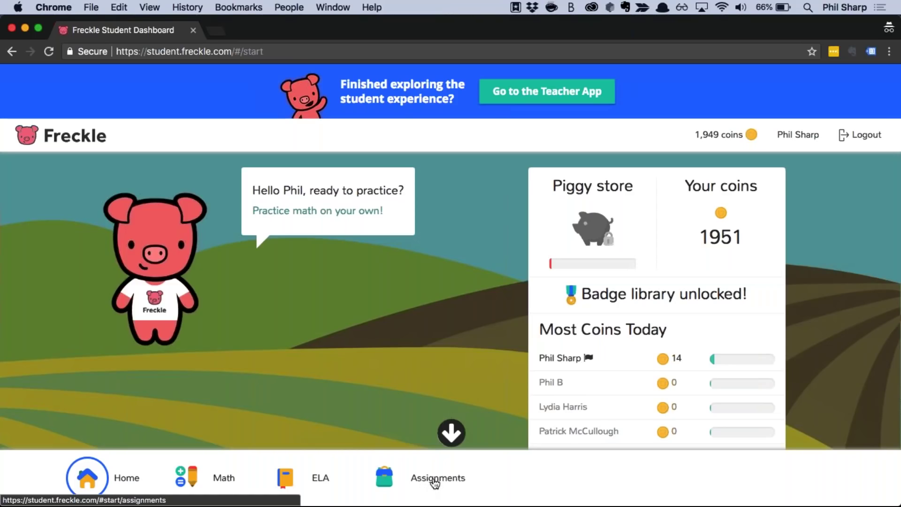
{"action": "left_click", "coordinate": [436, 479]}
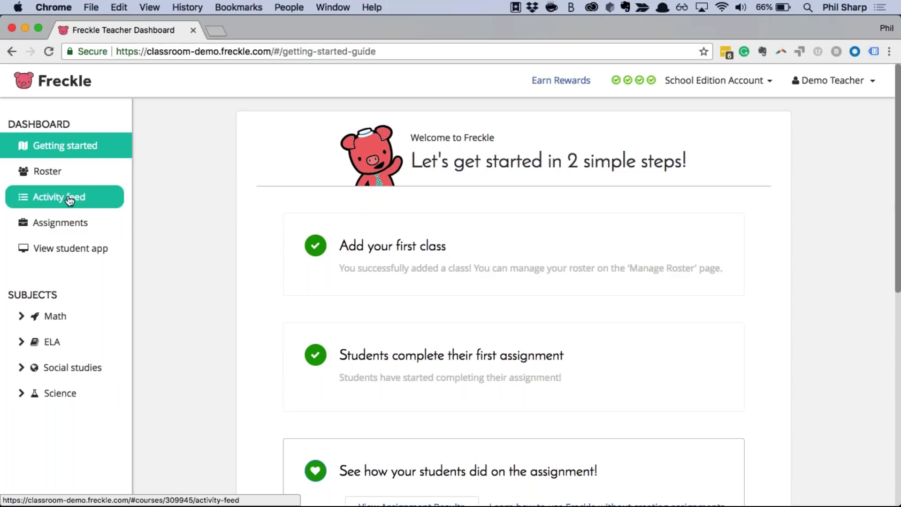
- Open the list of class assignments in the Freckle teacher dashboard
{"action": "left_click", "coordinate": [72, 229]}
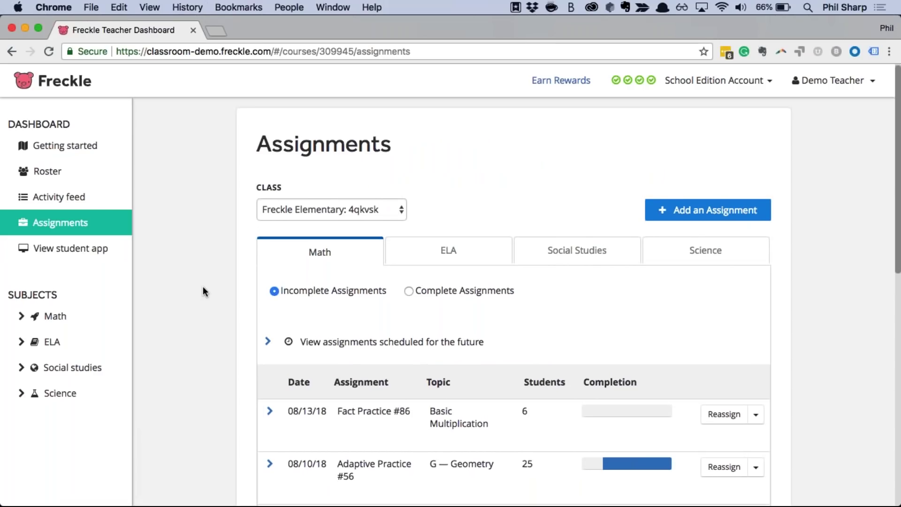
- Start adding a new math assignment for the class, choosing Targeted Practice Assignment as the activity
{"action": "left_click", "coordinate": [708, 213]}
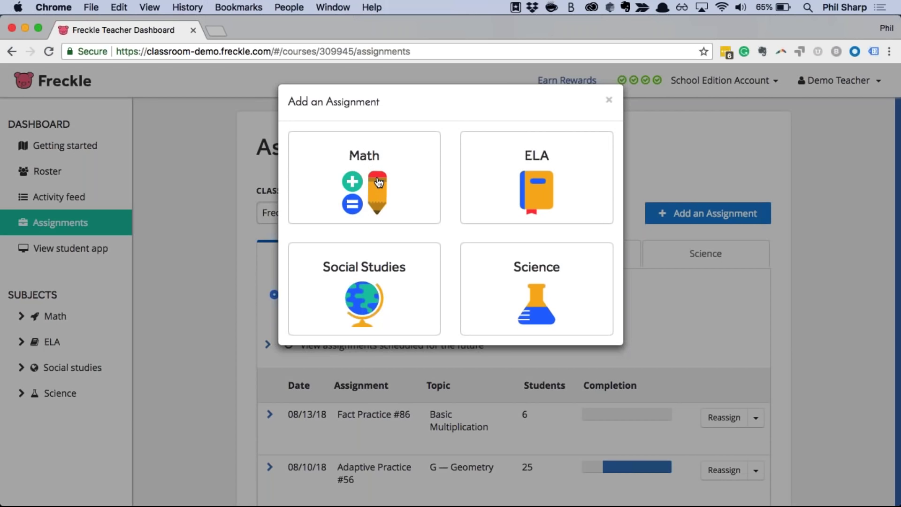
{"action": "left_click", "coordinate": [378, 182]}
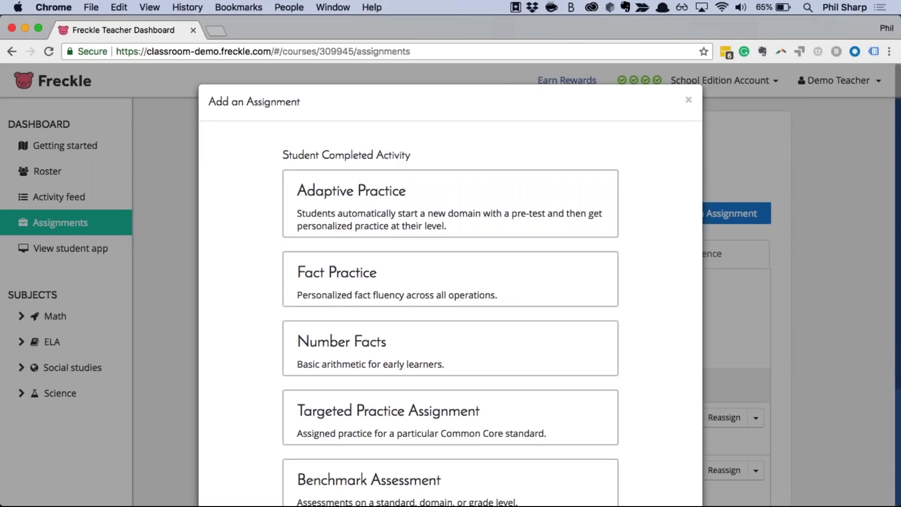
{"action": "scroll", "coordinate": [450, 281], "scroll_direction": "down", "scroll_amount": 5}
{"action": "scroll", "coordinate": [451, 234], "scroll_direction": "up", "scroll_amount": 3}
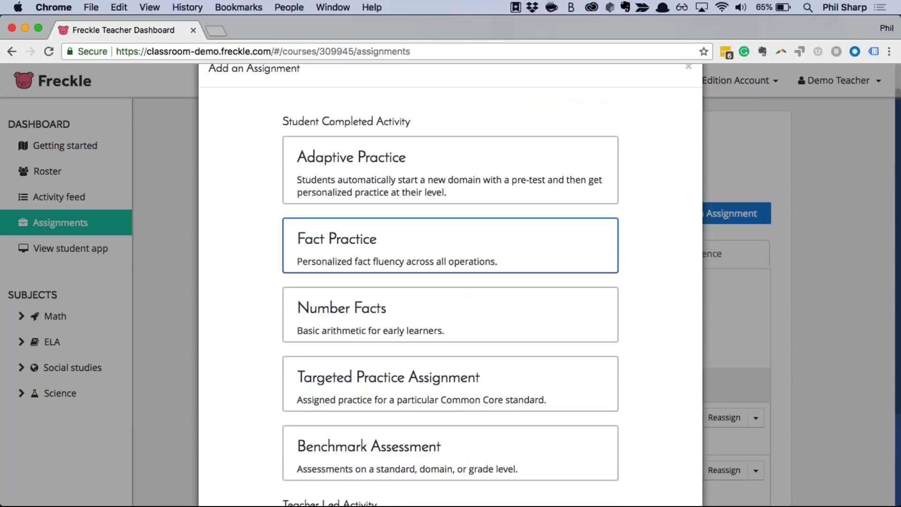
{"action": "scroll", "coordinate": [451, 282], "scroll_direction": "down", "scroll_amount": 1}
{"action": "scroll", "coordinate": [451, 281], "scroll_direction": "down", "scroll_amount": 2}
{"action": "scroll", "coordinate": [344, 315], "scroll_direction": "down", "scroll_amount": 3}
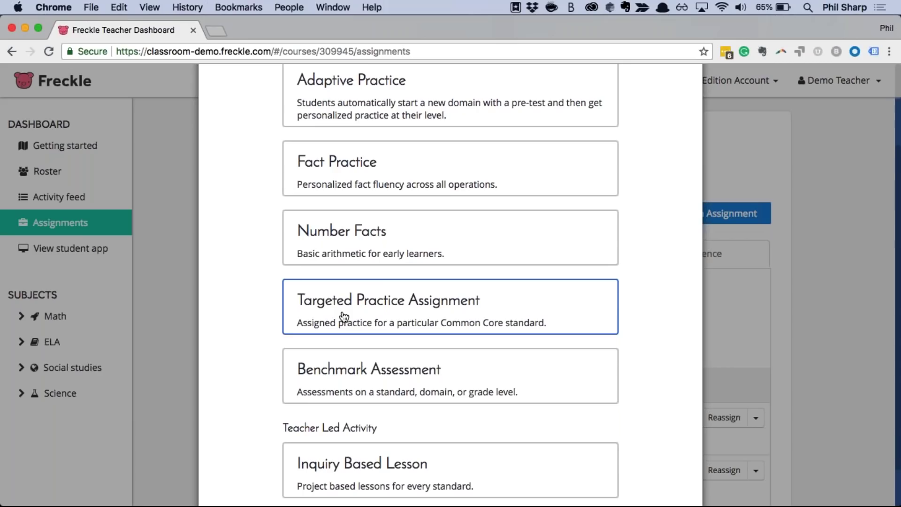
{"action": "left_click", "coordinate": [344, 316]}
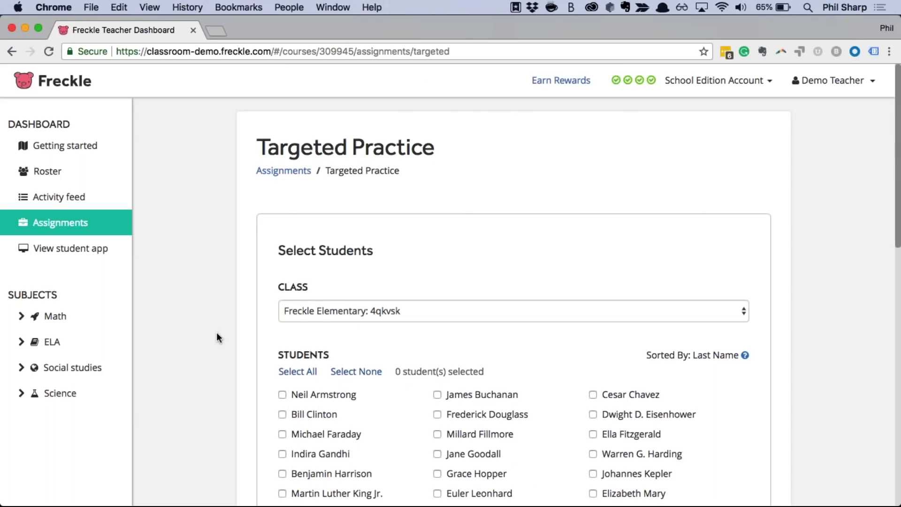
- Select all students of the Freckle Elementary class for the targeted practice and continue to the standard selection
{"action": "scroll", "coordinate": [173, 355], "scroll_direction": "down", "scroll_amount": 5}
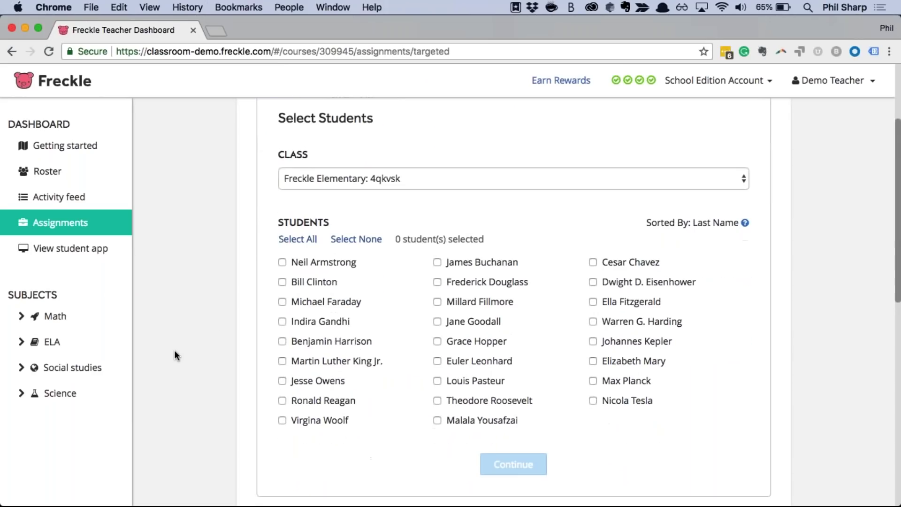
{"action": "scroll", "coordinate": [178, 349], "scroll_direction": "up", "scroll_amount": 1}
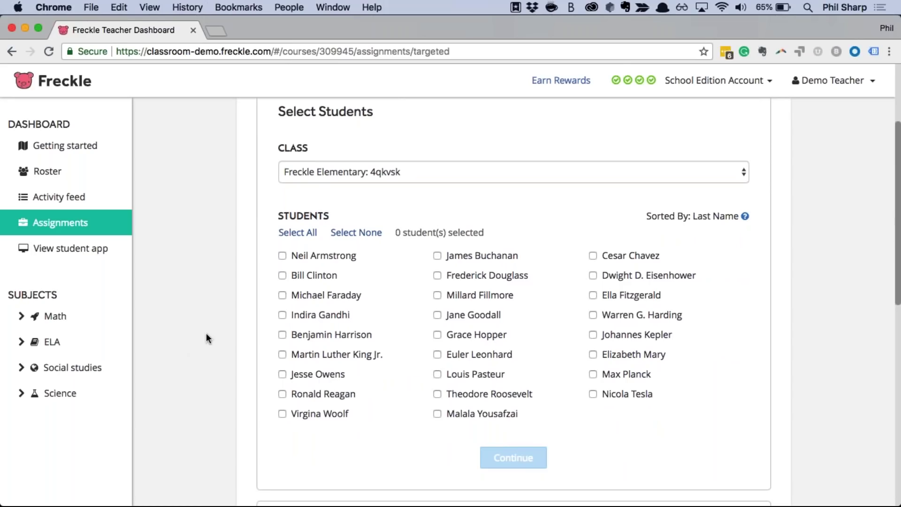
{"action": "left_click", "coordinate": [295, 235]}
{"action": "scroll", "coordinate": [295, 239], "scroll_direction": "down", "scroll_amount": 2}
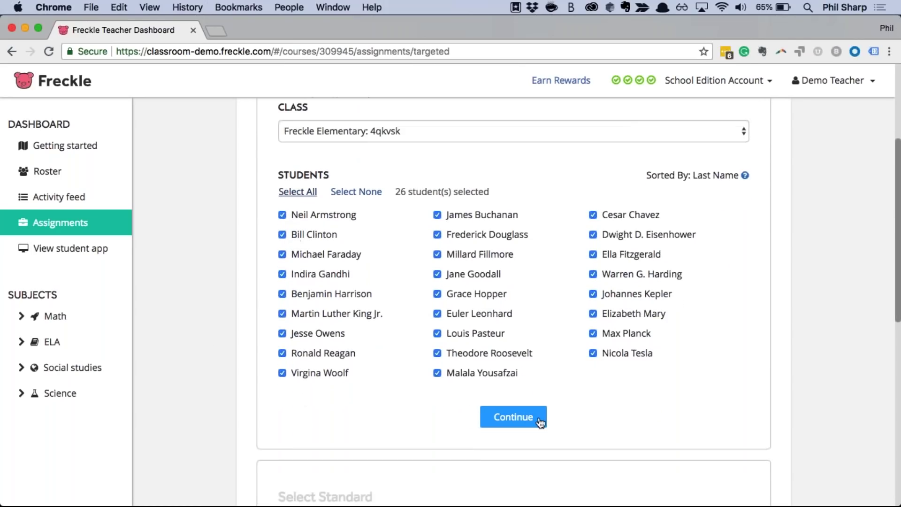
{"action": "left_click", "coordinate": [524, 424]}
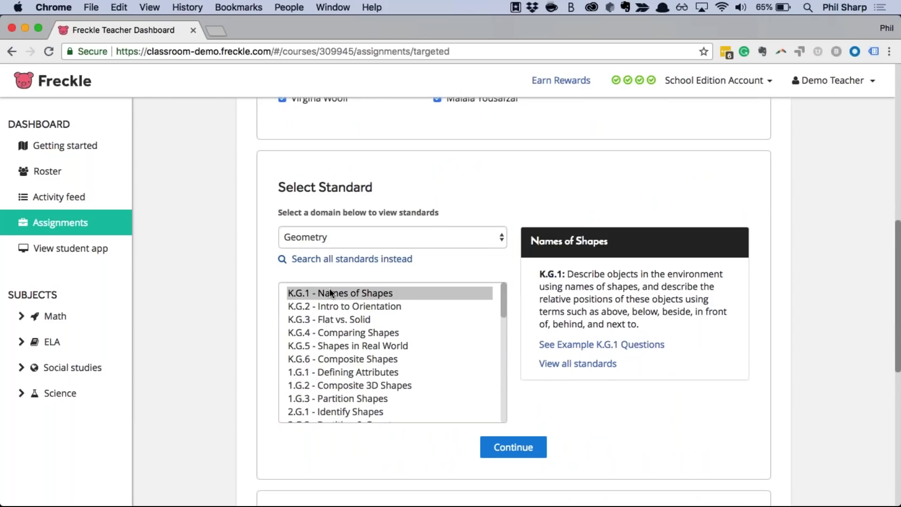
- Choose the Geometry standard 4.G.2 - Triangles and include all skills in the standard
{"action": "left_click", "coordinate": [337, 236]}
{"action": "left_click", "coordinate": [345, 237]}
{"action": "scroll", "coordinate": [361, 358], "scroll_direction": "down", "scroll_amount": 5}
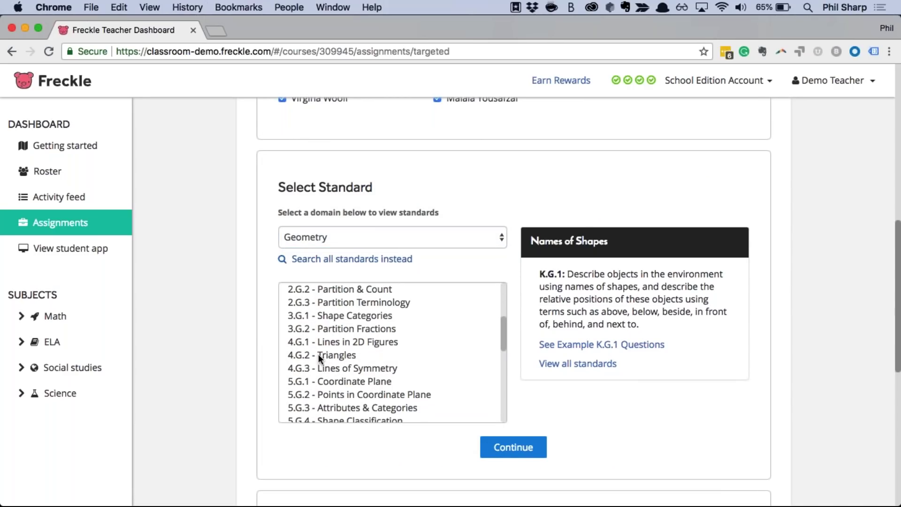
{"action": "left_click", "coordinate": [318, 355]}
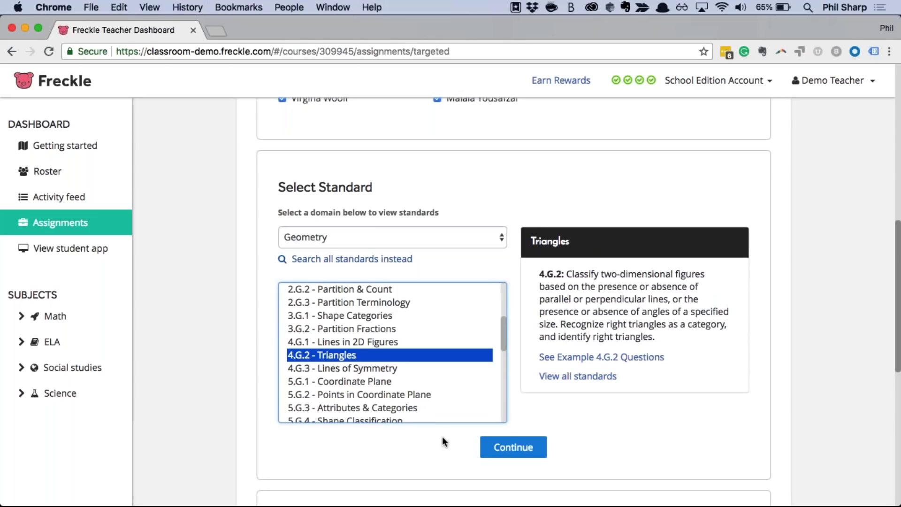
{"action": "left_click", "coordinate": [525, 448]}
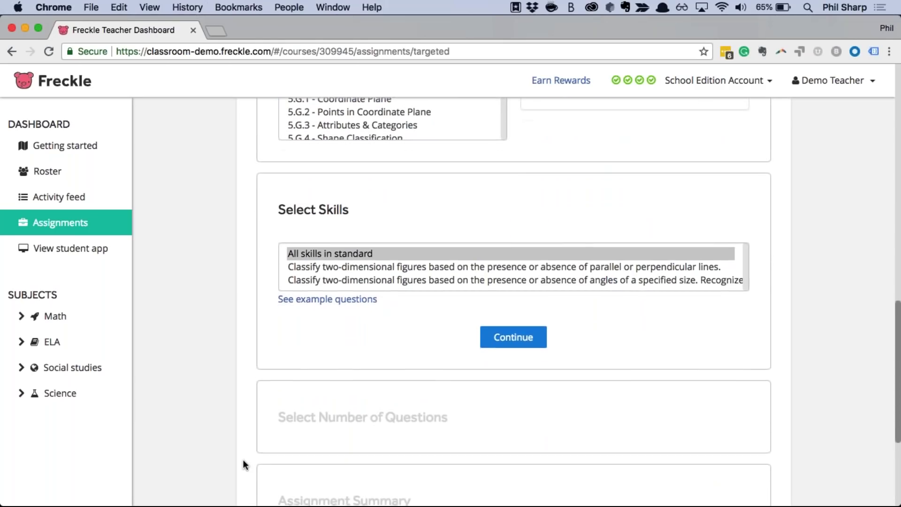
{"action": "left_click", "coordinate": [347, 245]}
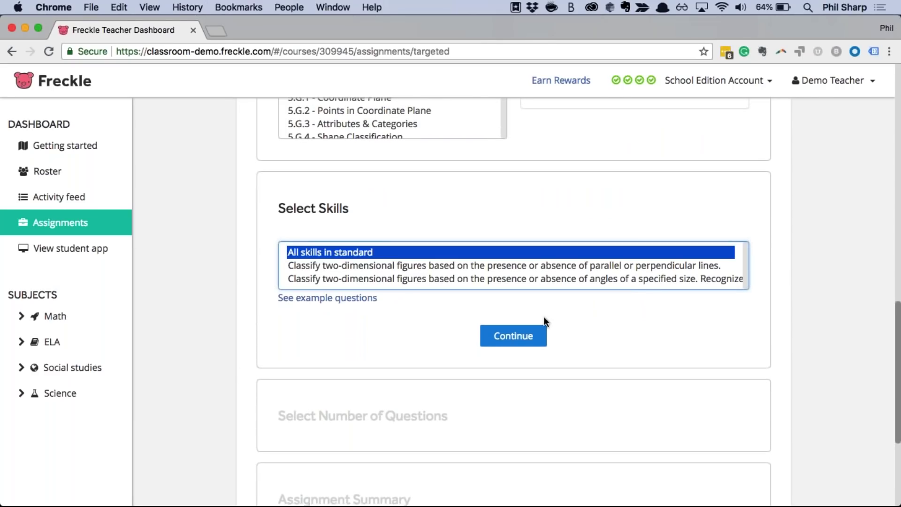
{"action": "left_click", "coordinate": [525, 337]}
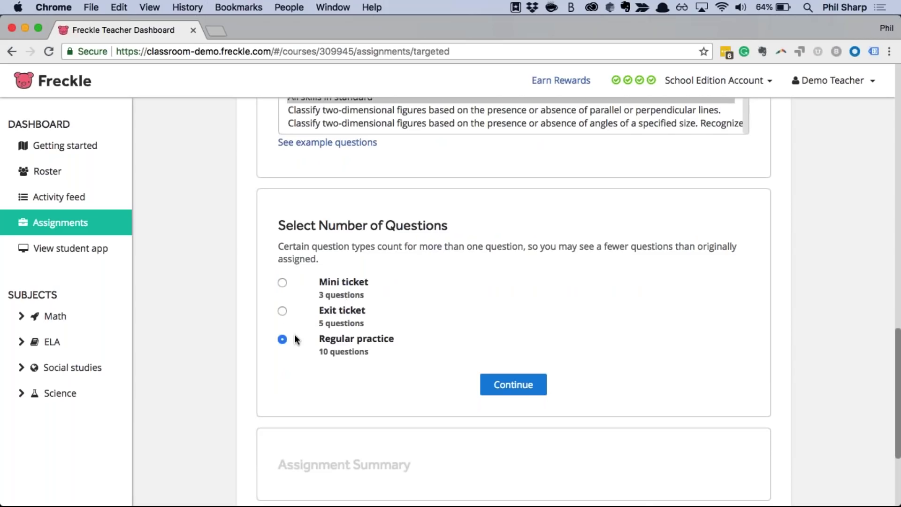
- Accept Regular practice with 10 questions and assign the targeted practice immediately
{"action": "scroll", "coordinate": [291, 347], "scroll_direction": "down", "scroll_amount": 2}
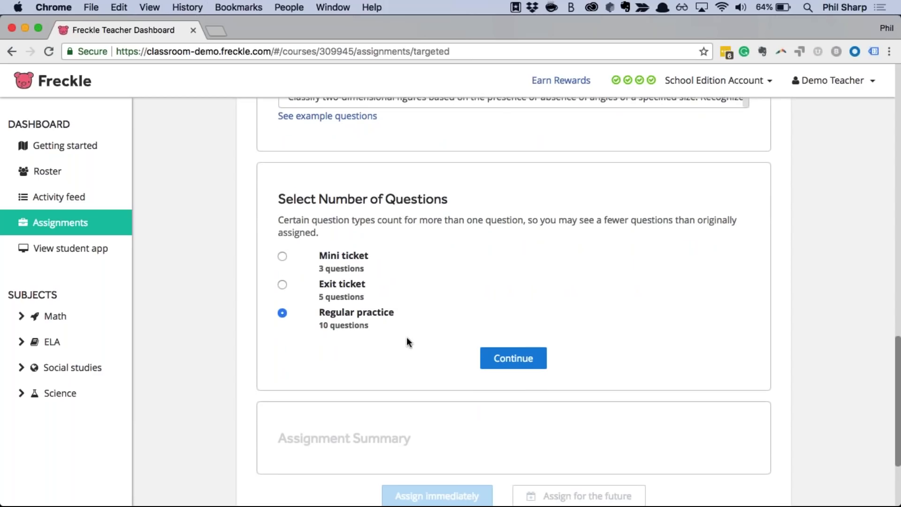
{"action": "left_click", "coordinate": [513, 357]}
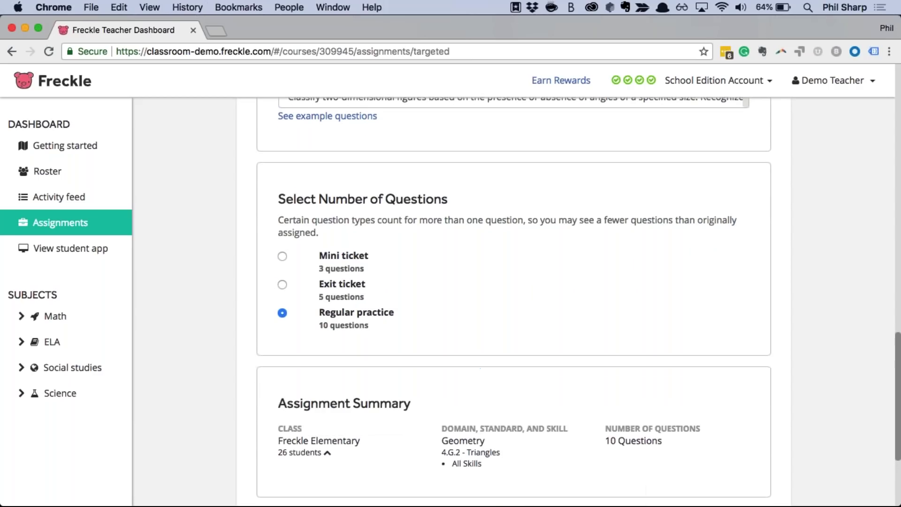
{"action": "scroll", "coordinate": [470, 329], "scroll_direction": "down", "scroll_amount": 5}
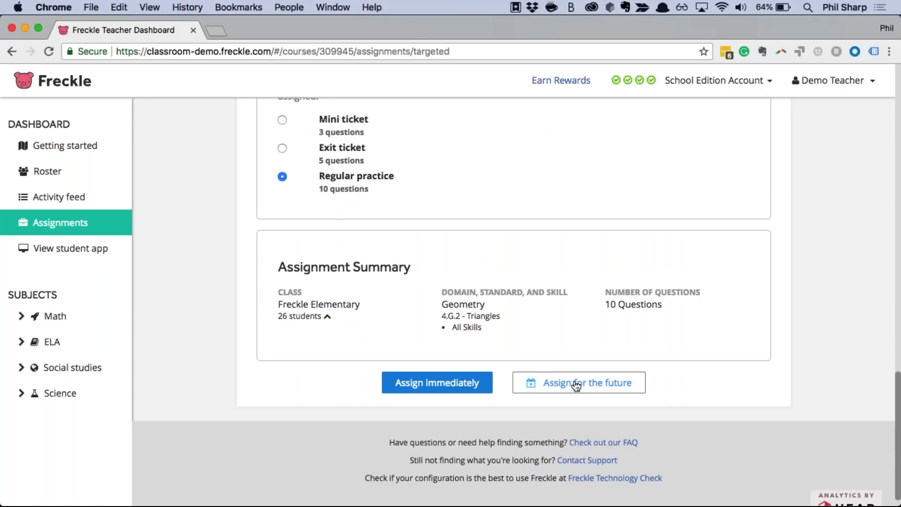
{"action": "left_click", "coordinate": [430, 390]}
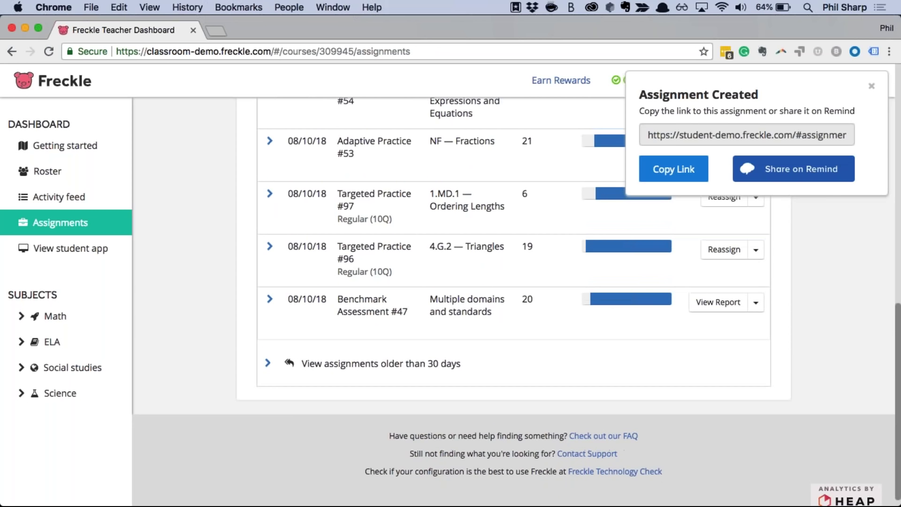
- Review the list of incomplete math assignments, checking the new 4.G.2 Triangles entry and the completion of the older ones
{"action": "scroll", "coordinate": [366, 329], "scroll_direction": "up", "scroll_amount": 10}
{"action": "scroll", "coordinate": [366, 346], "scroll_direction": "down", "scroll_amount": 3}
{"action": "scroll", "coordinate": [517, 368], "scroll_direction": "down", "scroll_amount": 1}
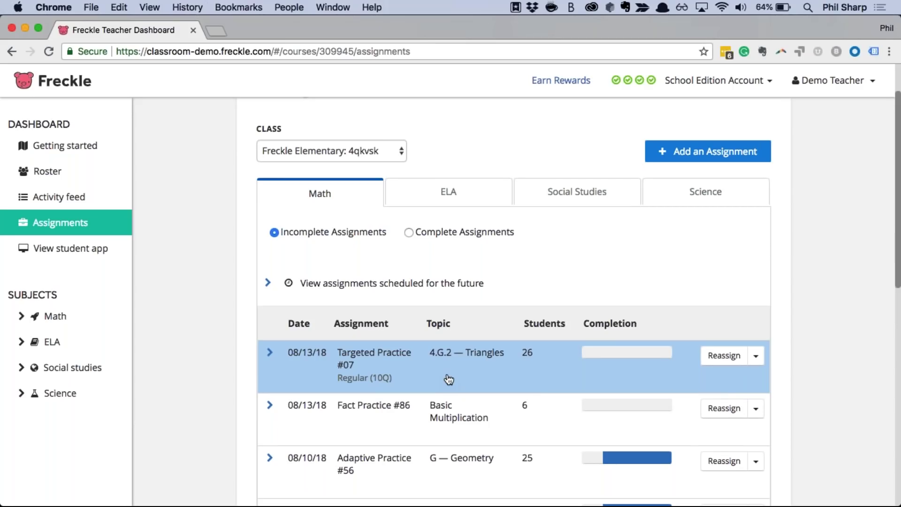
{"action": "scroll", "coordinate": [514, 300], "scroll_direction": "down", "scroll_amount": 1}
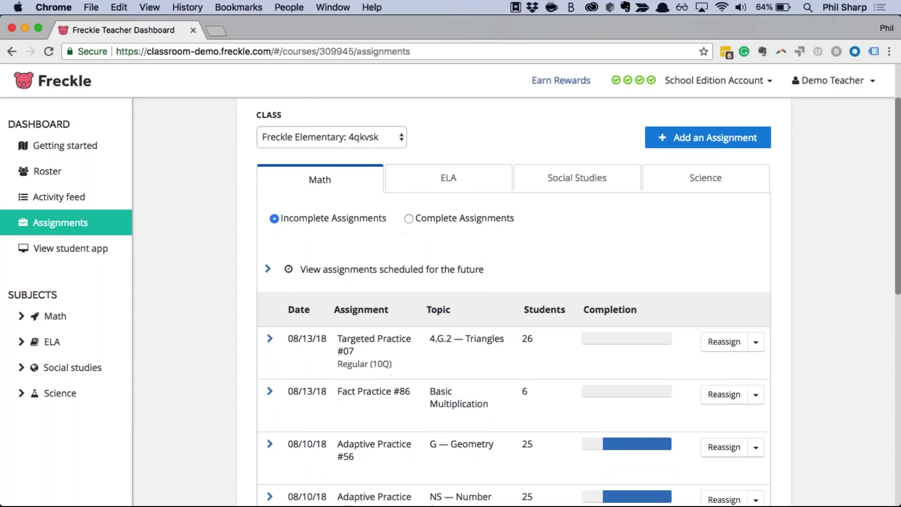
{"action": "scroll", "coordinate": [222, 350], "scroll_direction": "down", "scroll_amount": 3}
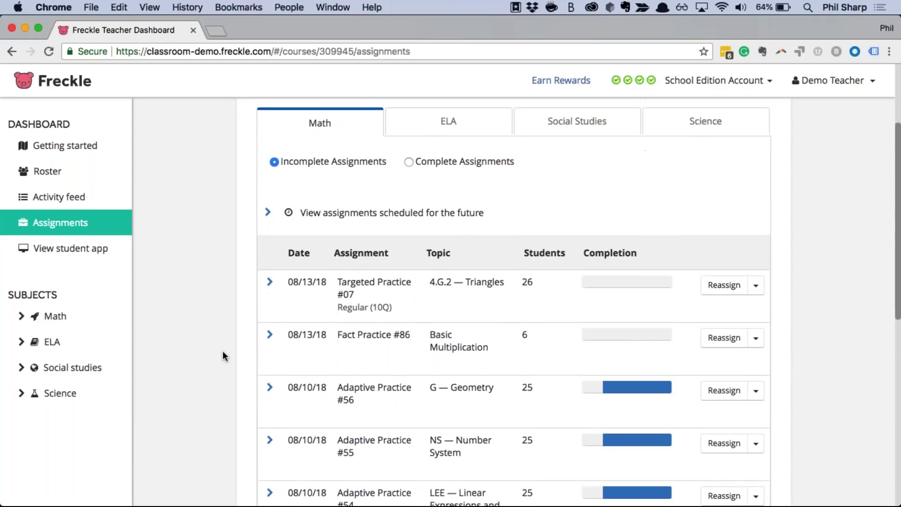
{"action": "scroll", "coordinate": [222, 350], "scroll_direction": "down", "scroll_amount": 5}
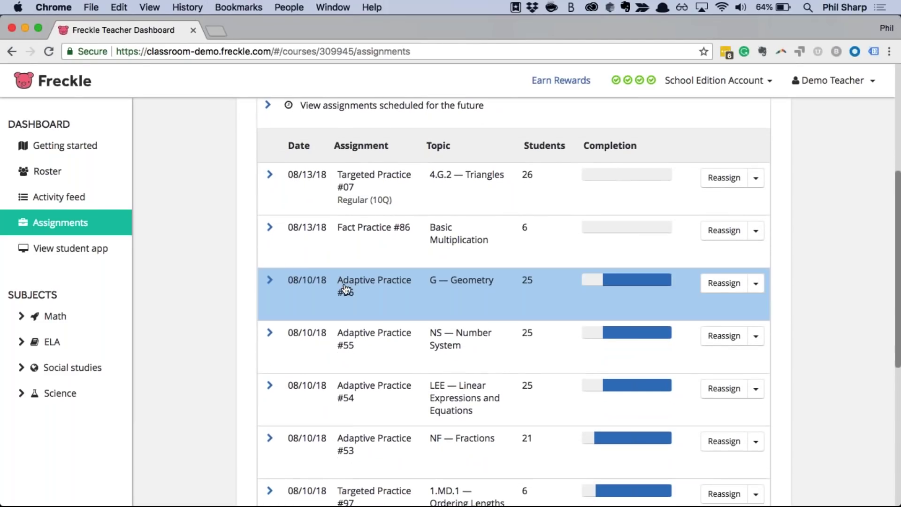
{"action": "scroll", "coordinate": [346, 289], "scroll_direction": "down", "scroll_amount": 1}
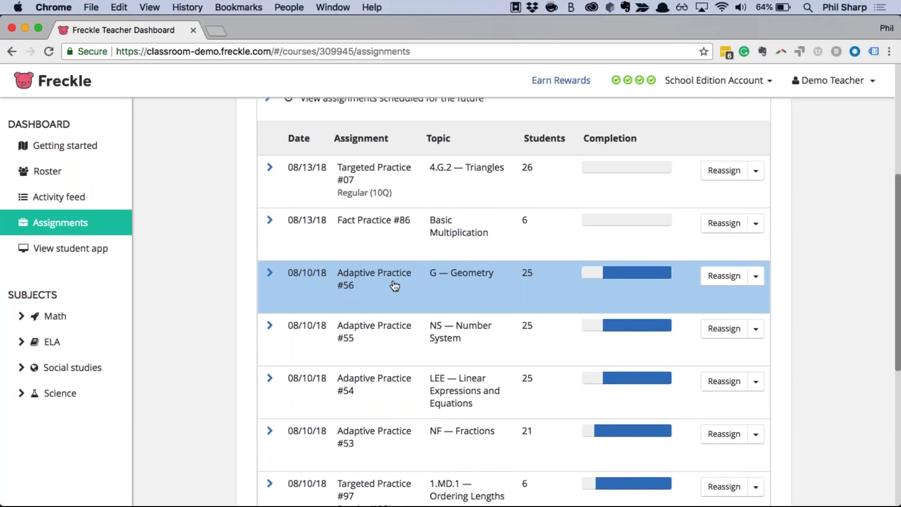
- Expand the Geometry assignment Adaptive Practice #56 and examine each student's status, time spent and score
{"action": "left_click", "coordinate": [268, 275]}
{"action": "scroll", "coordinate": [302, 327], "scroll_direction": "down", "scroll_amount": 5}
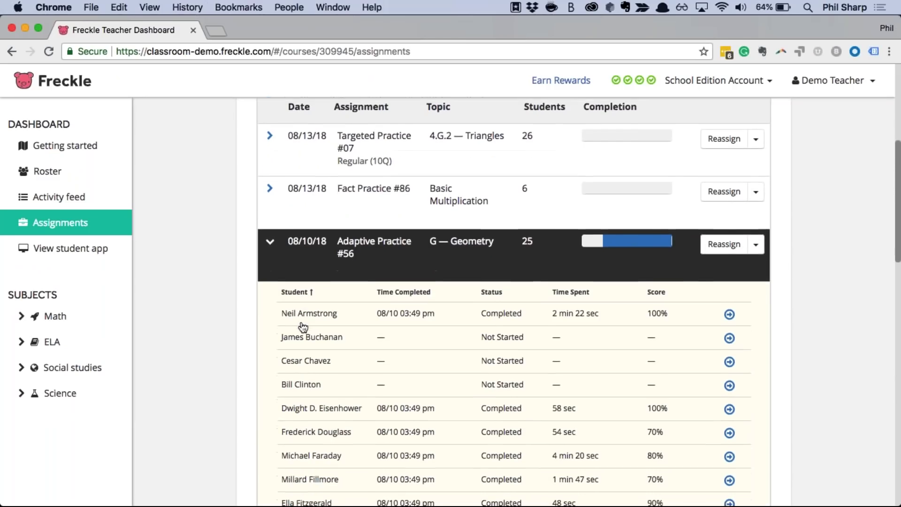
{"action": "scroll", "coordinate": [514, 301], "scroll_direction": "down", "scroll_amount": 3}
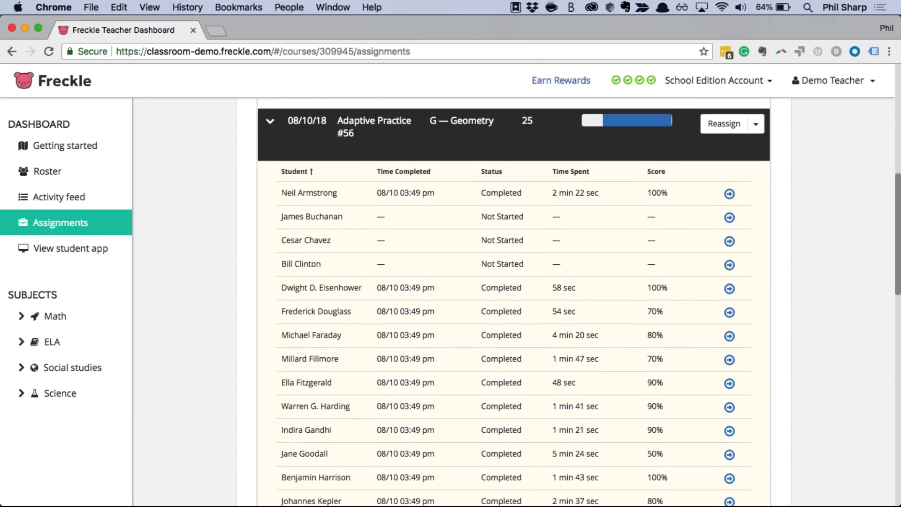
{"action": "scroll", "coordinate": [513, 301], "scroll_direction": "down", "scroll_amount": 2}
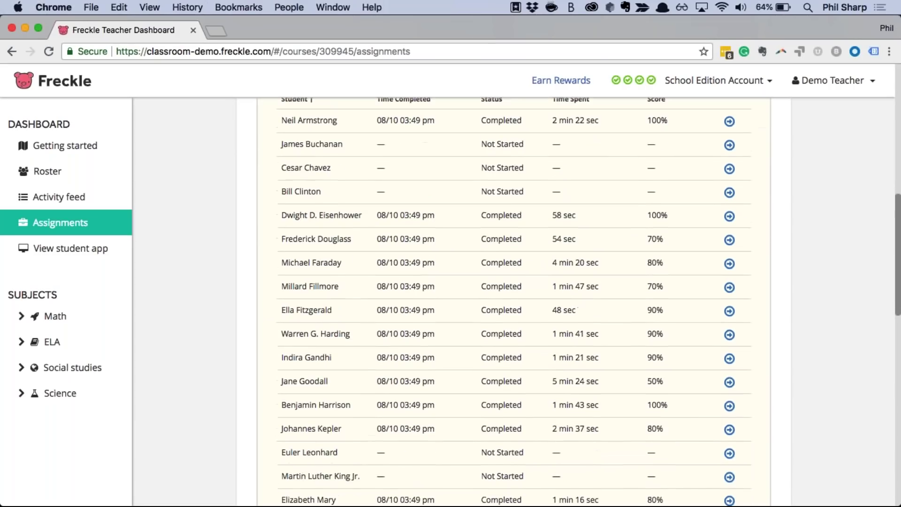
{"action": "scroll", "coordinate": [553, 225], "scroll_direction": "up", "scroll_amount": 3}
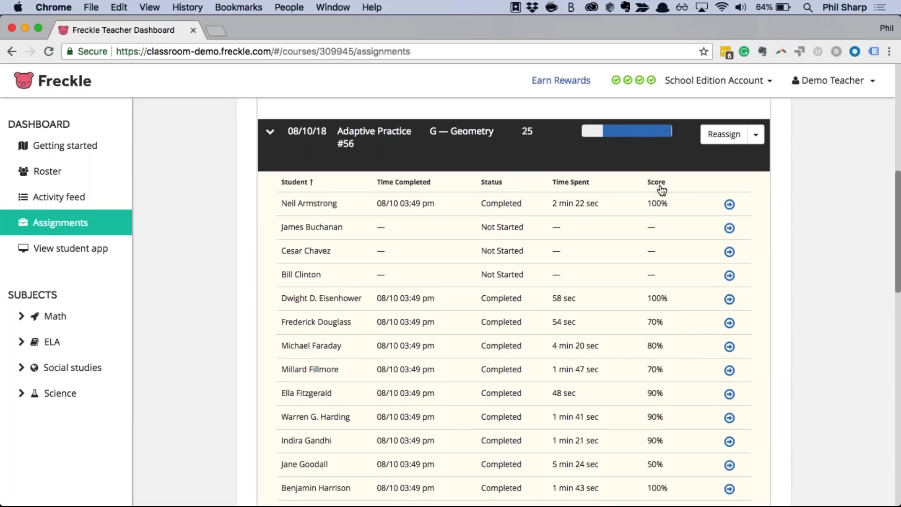
- Sort the Geometry assignment's student results by score and look through them down to the lowest scorers and unstarted students
{"action": "left_click", "coordinate": [656, 182]}
{"action": "scroll", "coordinate": [658, 300], "scroll_direction": "down", "scroll_amount": 2}
{"action": "scroll", "coordinate": [658, 301], "scroll_direction": "down", "scroll_amount": 5}
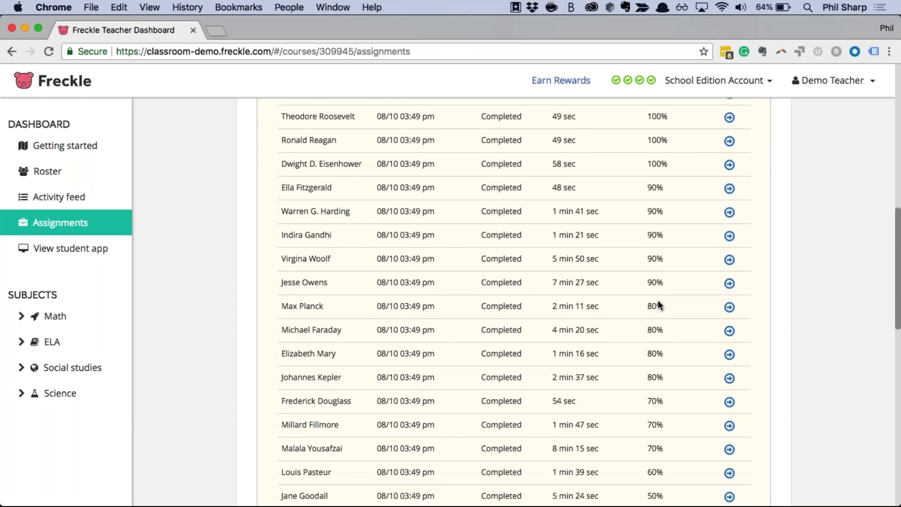
{"action": "scroll", "coordinate": [657, 299], "scroll_direction": "down", "scroll_amount": 4}
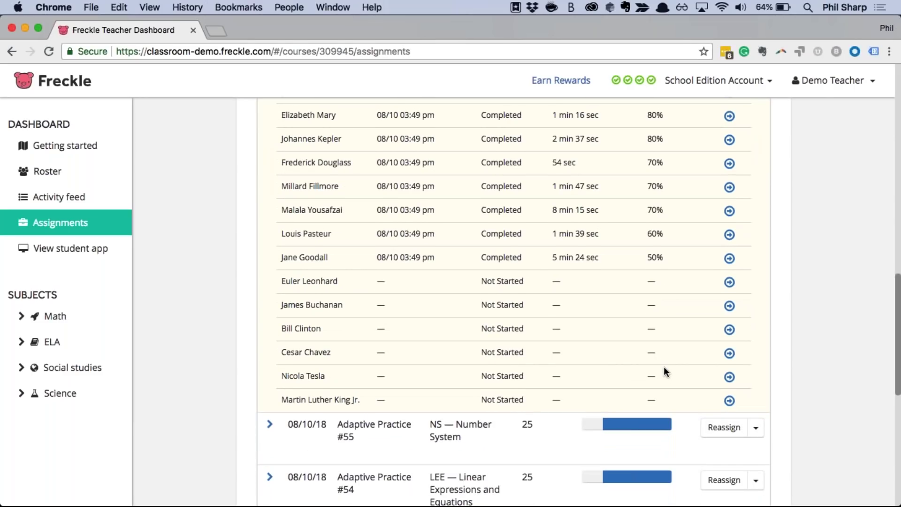
{"action": "scroll", "coordinate": [664, 367], "scroll_direction": "up", "scroll_amount": 3}
{"action": "scroll", "coordinate": [664, 367], "scroll_direction": "up", "scroll_amount": 2}
{"action": "scroll", "coordinate": [664, 367], "scroll_direction": "down", "scroll_amount": 2}
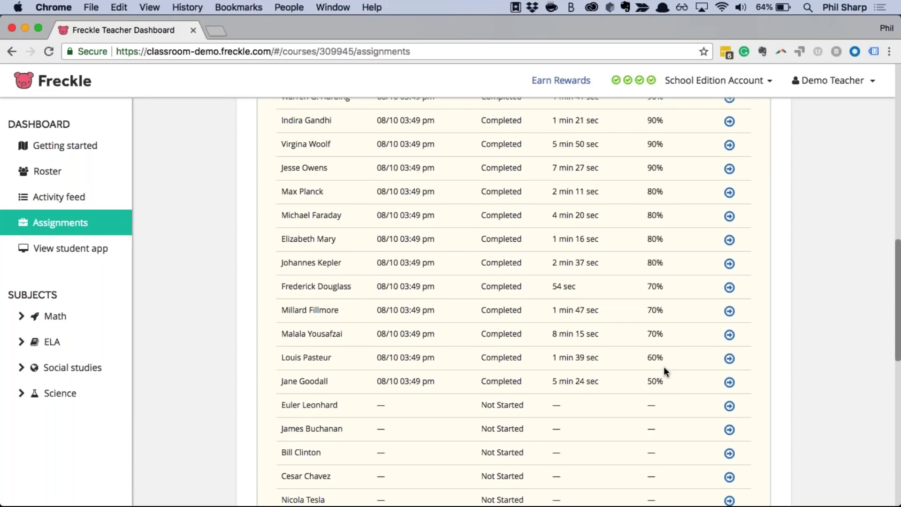
{"action": "scroll", "coordinate": [663, 367], "scroll_direction": "down", "scroll_amount": 2}
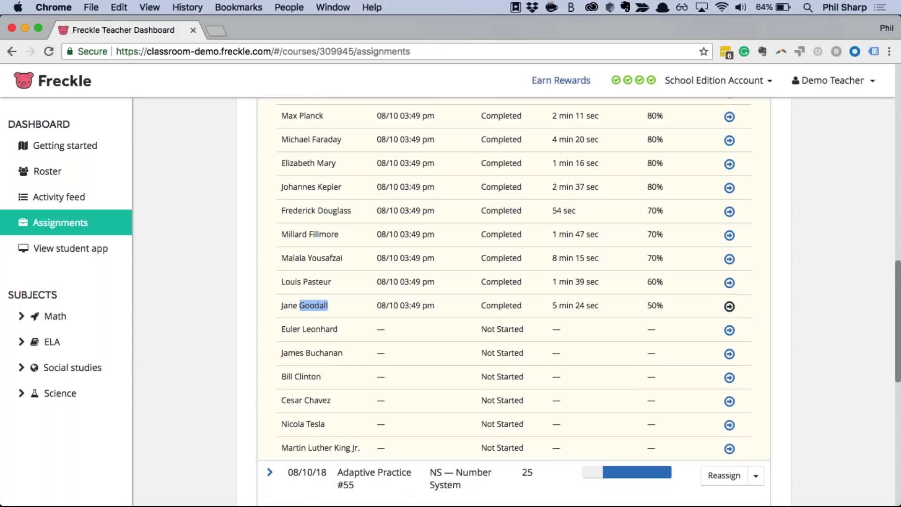
- Open the Geometry report of the lowest-scoring student who completed the assignment and review the accuracy on each question
{"action": "left_click", "coordinate": [729, 306]}
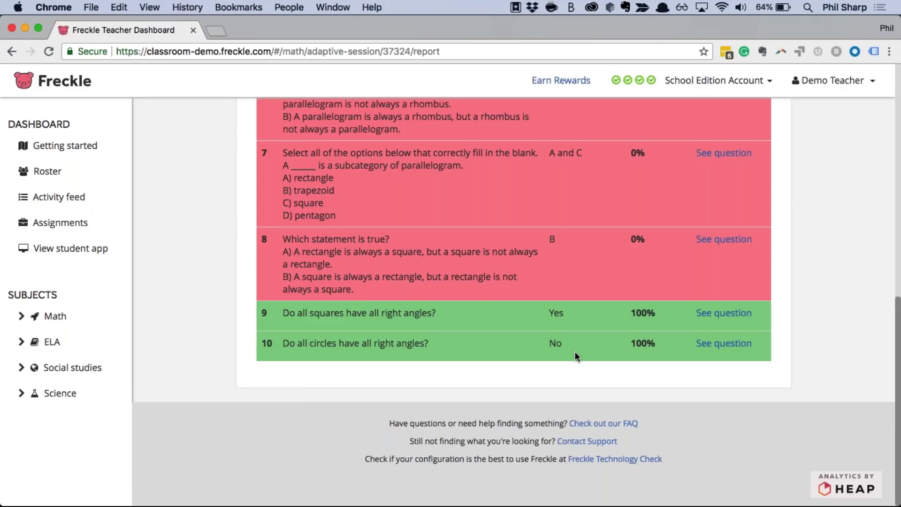
{"action": "scroll", "coordinate": [574, 352], "scroll_direction": "up", "scroll_amount": 5}
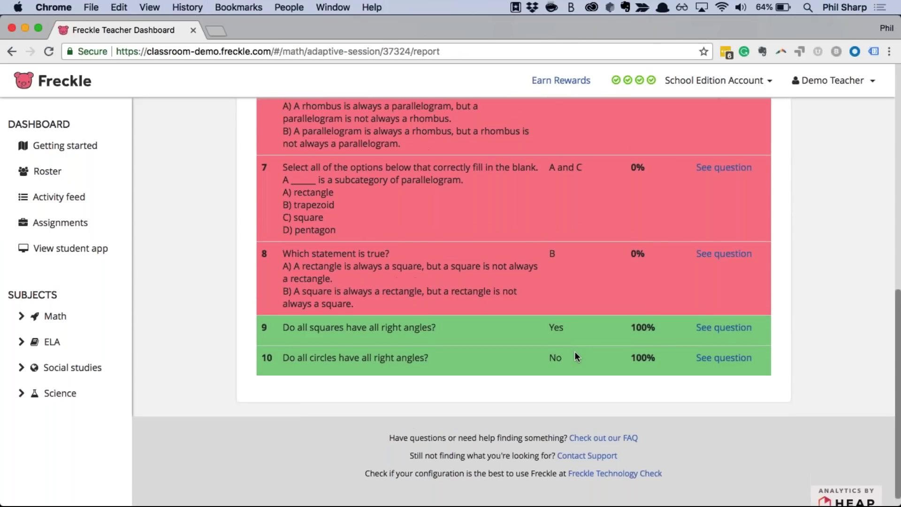
{"action": "scroll", "coordinate": [575, 351], "scroll_direction": "up", "scroll_amount": 9}
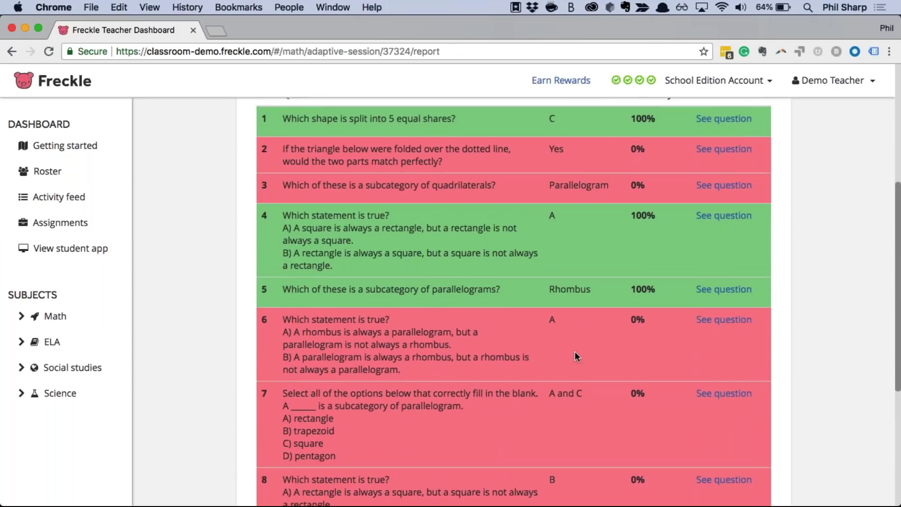
{"action": "scroll", "coordinate": [574, 351], "scroll_direction": "up", "scroll_amount": 9}
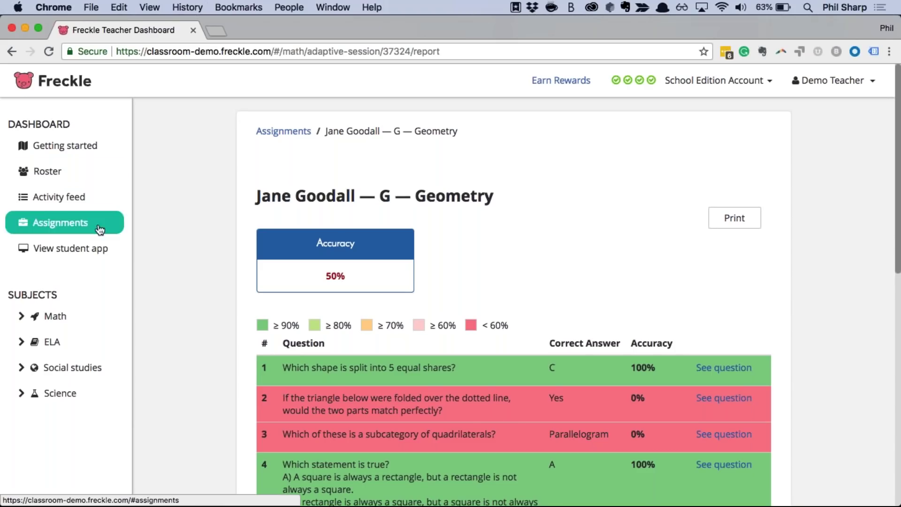
- Open the list of available math reports and look through the report types
{"action": "left_click", "coordinate": [22, 323]}
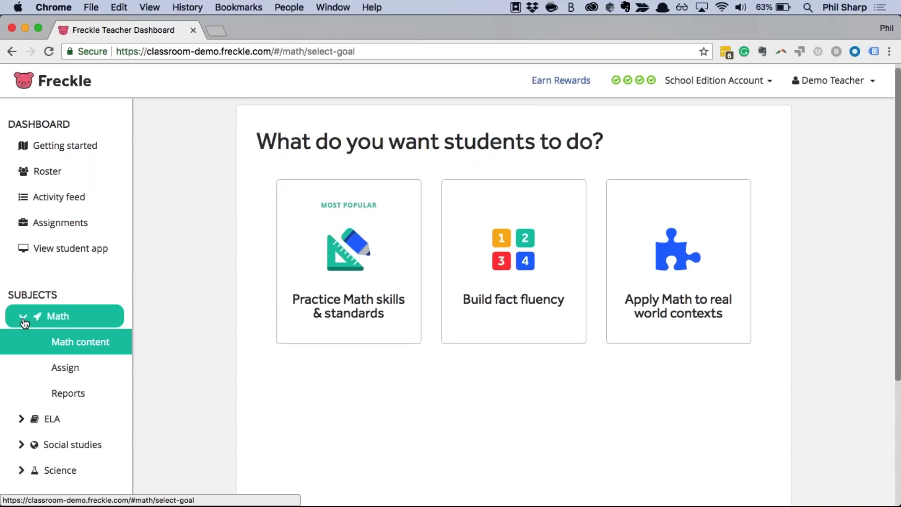
{"action": "left_click", "coordinate": [73, 397]}
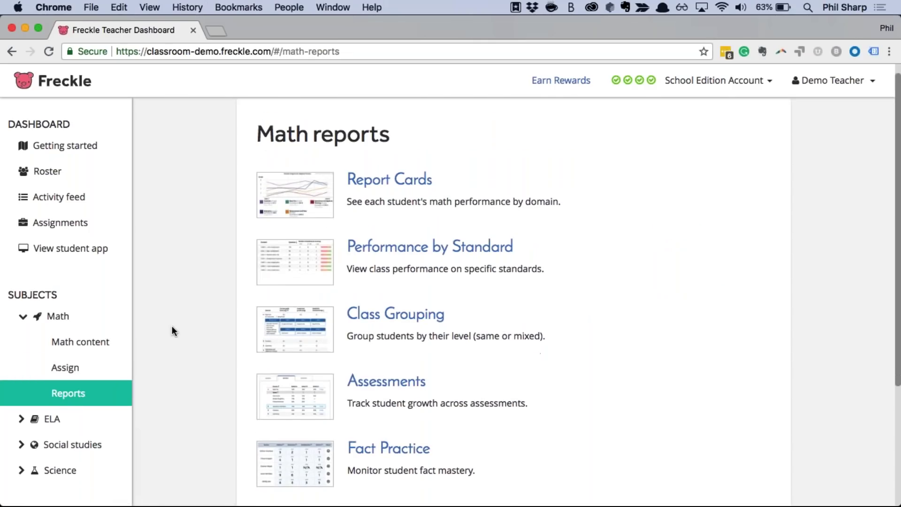
{"action": "scroll", "coordinate": [172, 325], "scroll_direction": "down", "scroll_amount": 1}
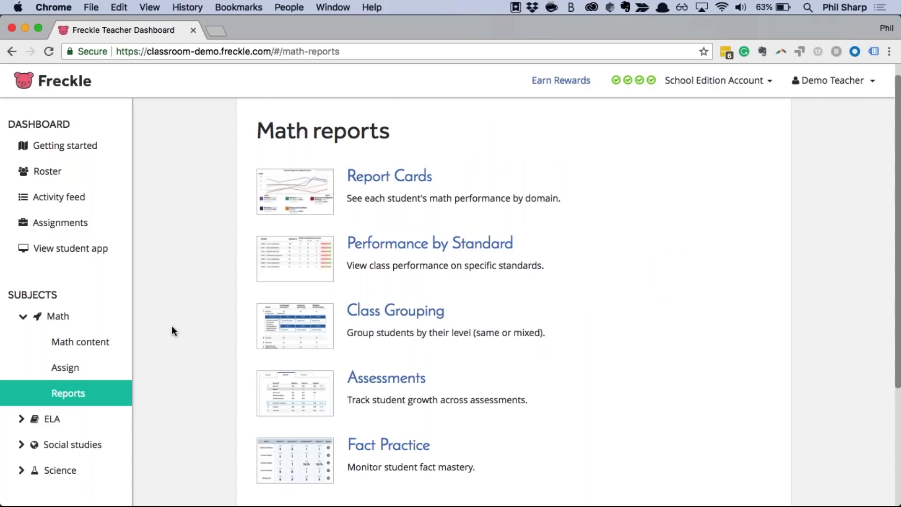
- Open the class's Math Report Cards and look through the students' learning levels, correct questions and coins
{"action": "left_click", "coordinate": [379, 188]}
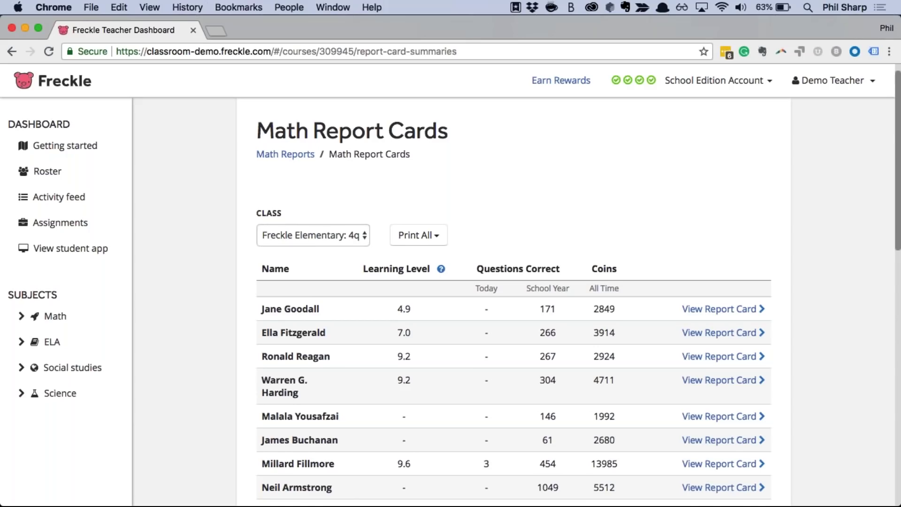
{"action": "scroll", "coordinate": [384, 176], "scroll_direction": "down", "scroll_amount": 5}
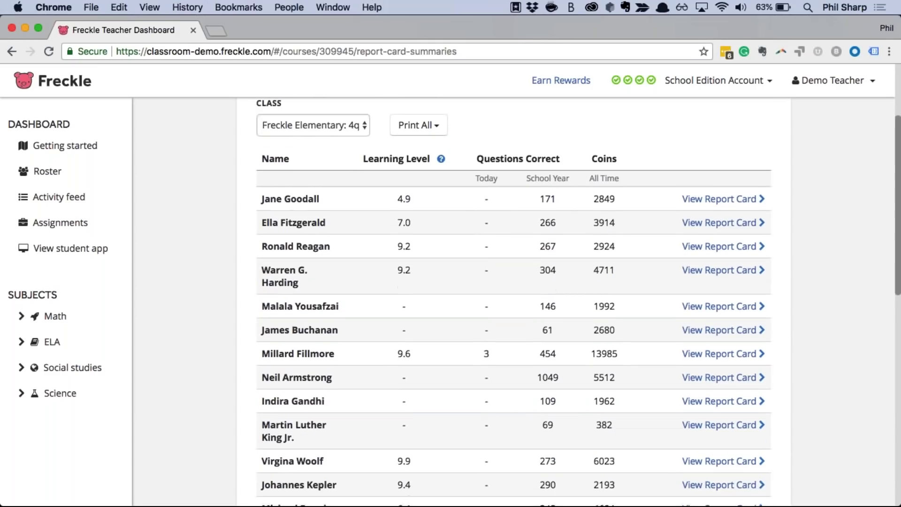
{"action": "scroll", "coordinate": [514, 300], "scroll_direction": "down", "scroll_amount": 2}
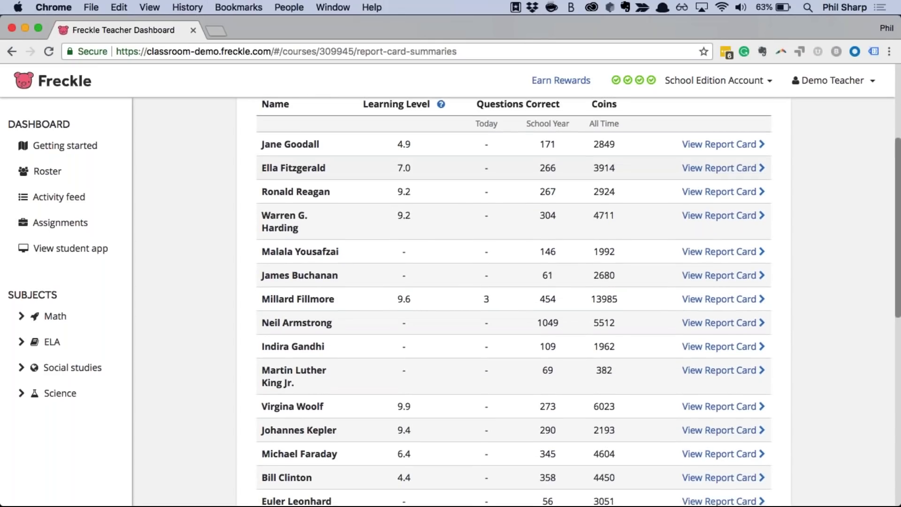
{"action": "scroll", "coordinate": [378, 373], "scroll_direction": "down", "scroll_amount": 1}
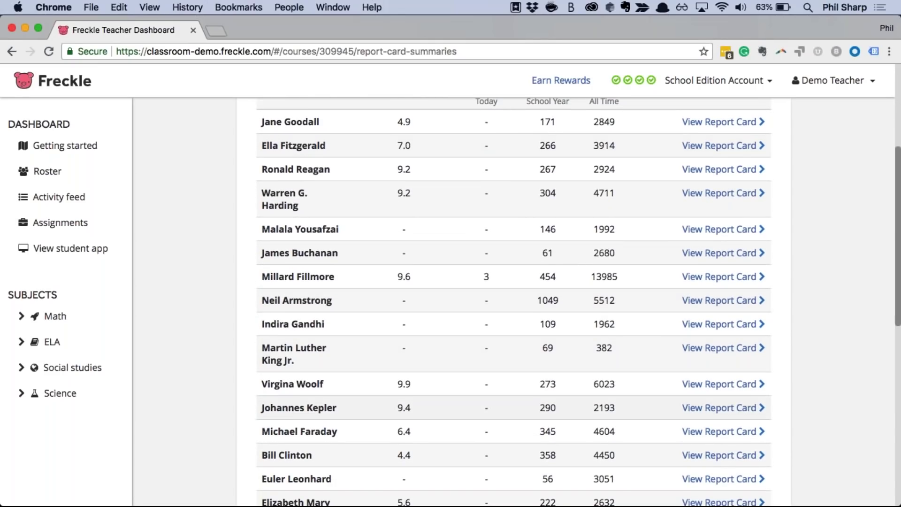
- Open the math report card of the student at learning level 9.9 and check which time periods are available
{"action": "left_click", "coordinate": [708, 386]}
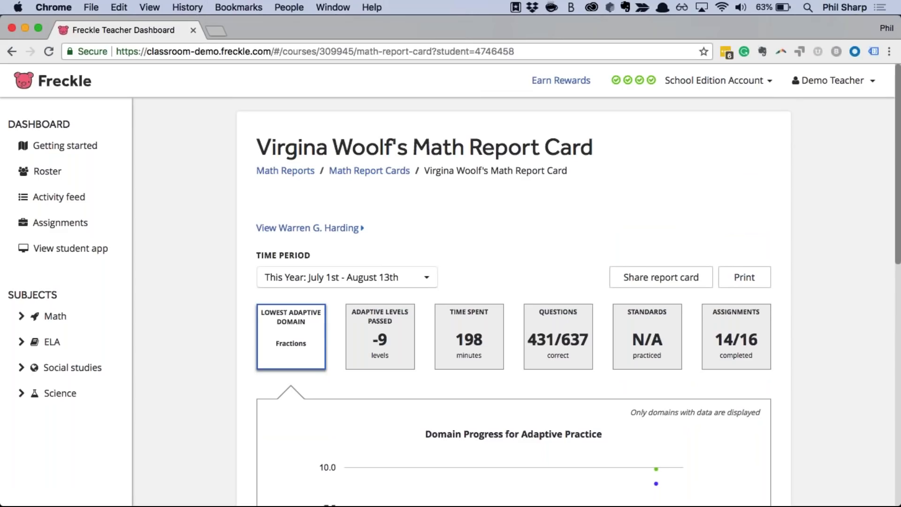
{"action": "scroll", "coordinate": [213, 327], "scroll_direction": "down", "scroll_amount": 3}
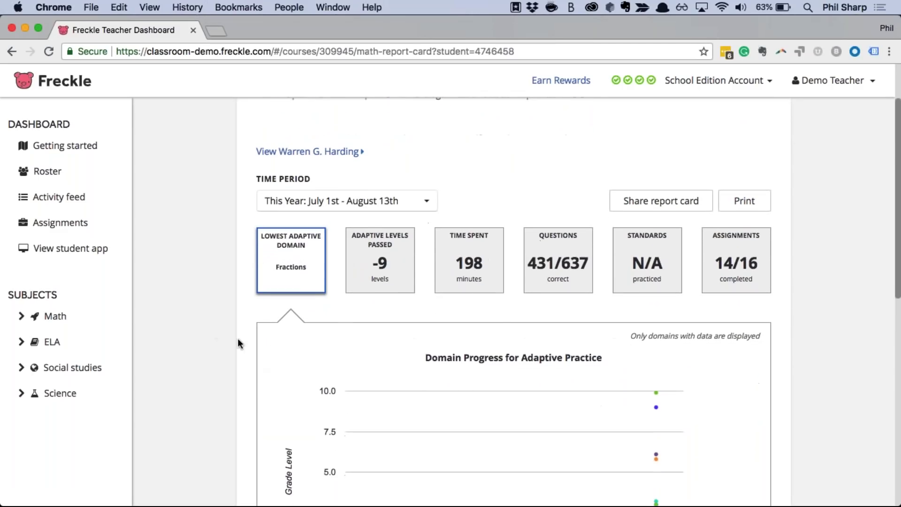
{"action": "left_click", "coordinate": [348, 209]}
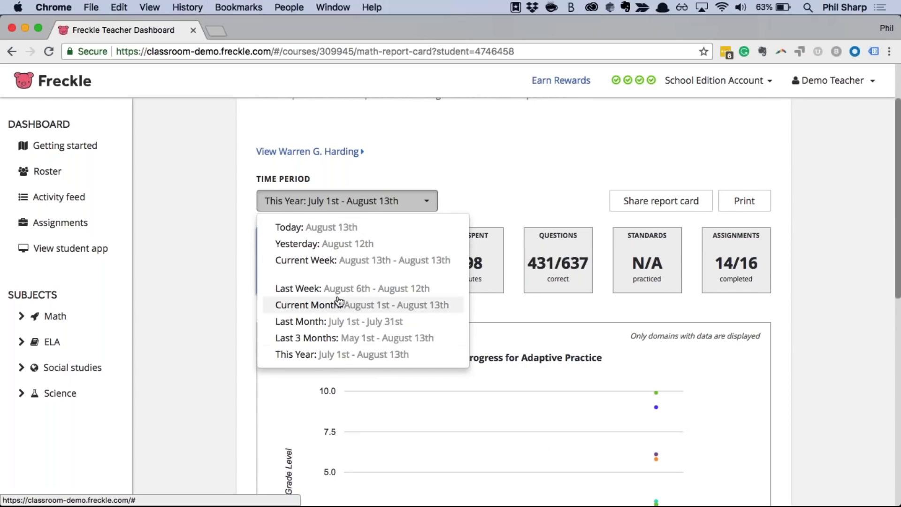
{"action": "left_click", "coordinate": [221, 292]}
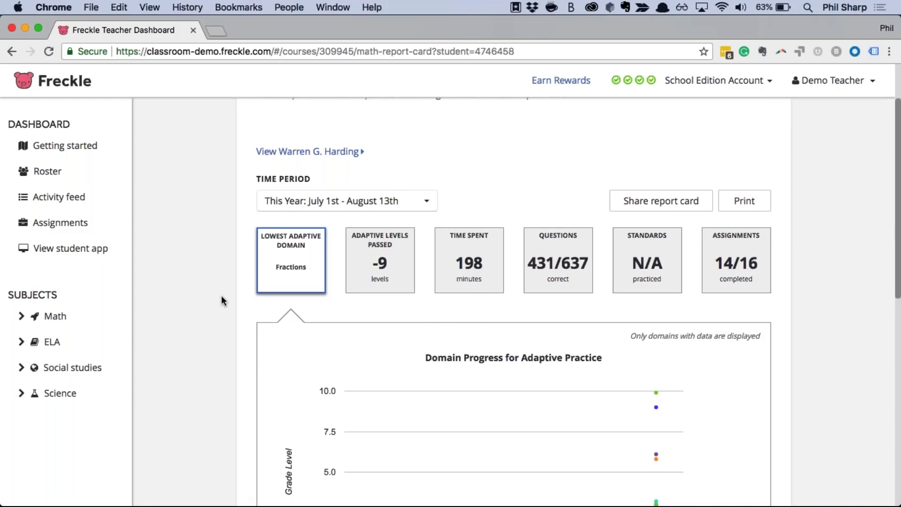
- Examine the Domain Progress for Adaptive Practice chart, checking individual domains' grade levels and the latest standard for each
{"action": "scroll", "coordinate": [222, 303], "scroll_direction": "down", "scroll_amount": 2}
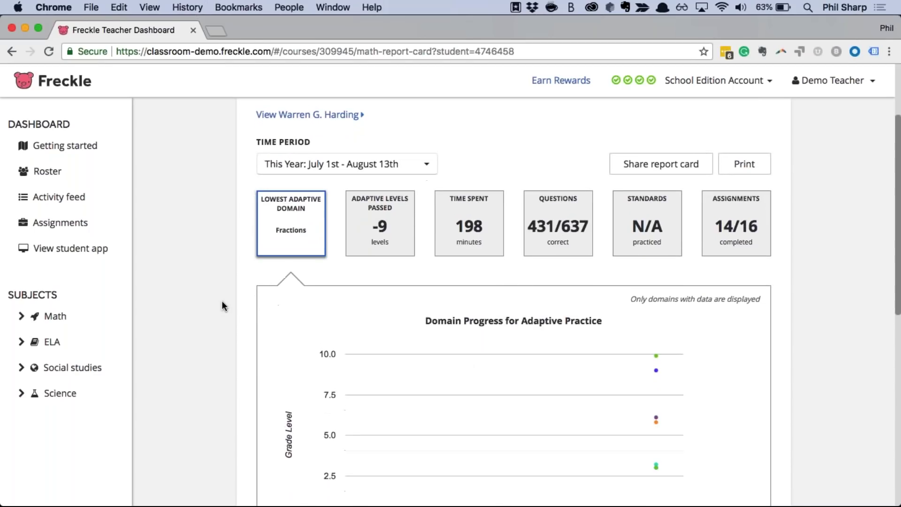
{"action": "scroll", "coordinate": [222, 302], "scroll_direction": "down", "scroll_amount": 2}
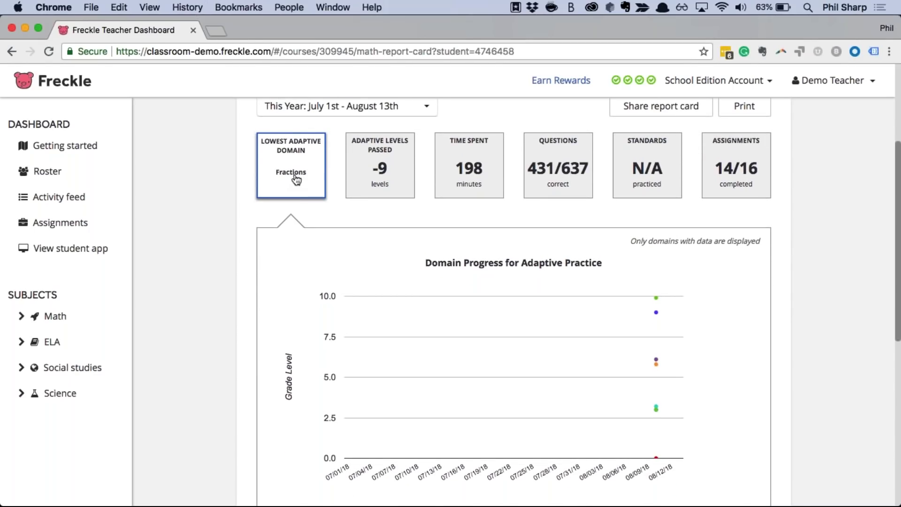
{"action": "scroll", "coordinate": [296, 179], "scroll_direction": "down", "scroll_amount": 6}
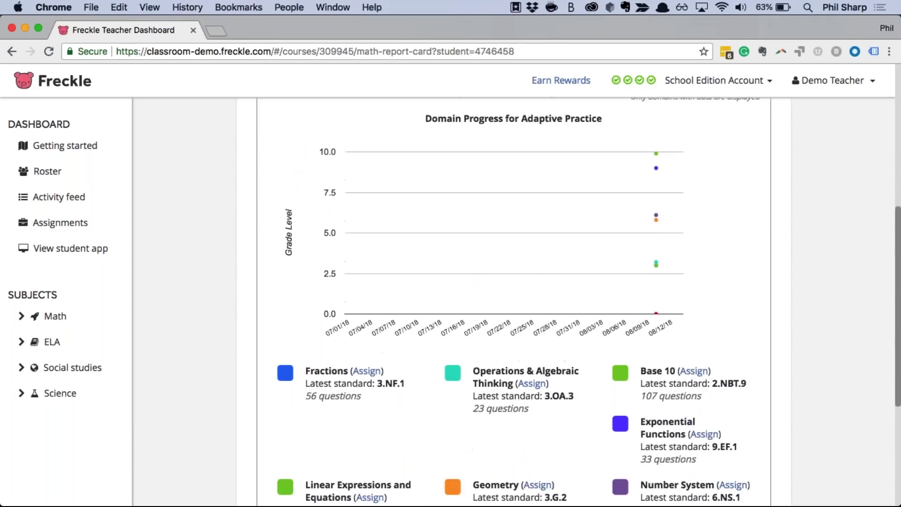
{"action": "scroll", "coordinate": [516, 244], "scroll_direction": "down", "scroll_amount": 1}
{"action": "mouse_move", "coordinate": [656, 237]}
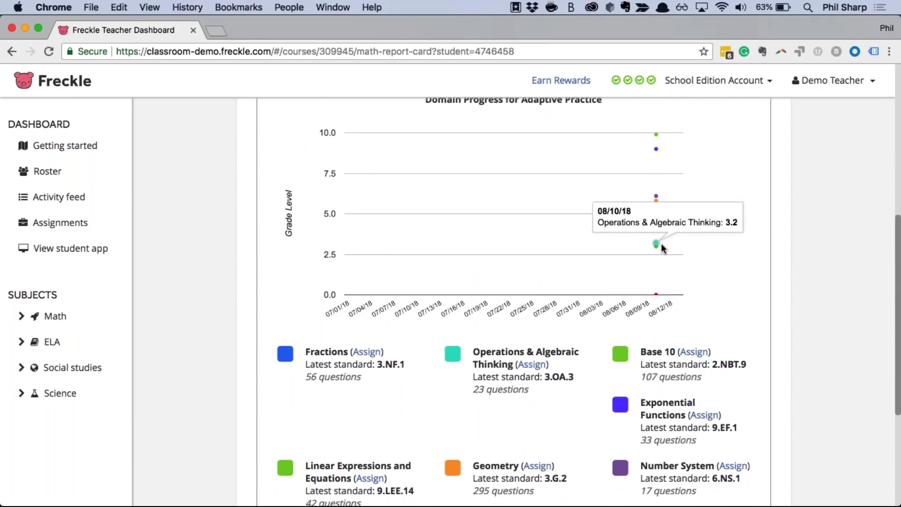
{"action": "mouse_move", "coordinate": [656, 150]}
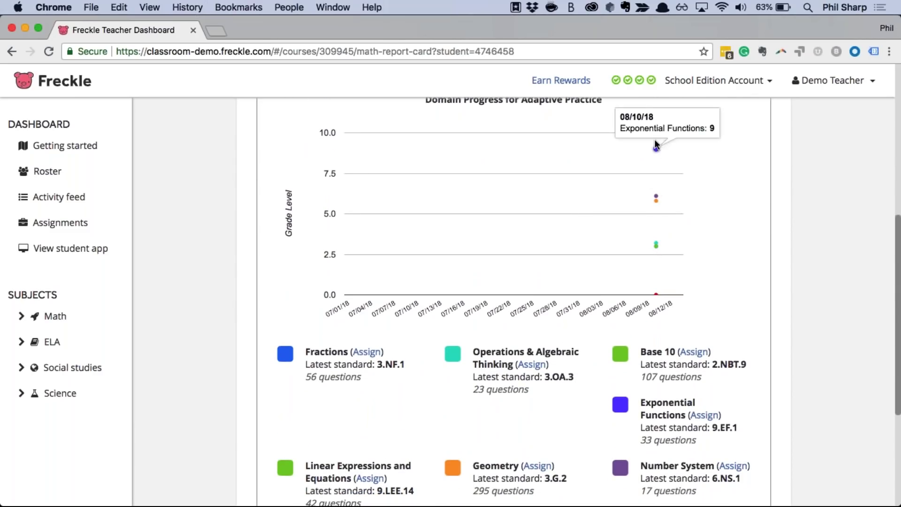
{"action": "scroll", "coordinate": [662, 228], "scroll_direction": "up", "scroll_amount": 2}
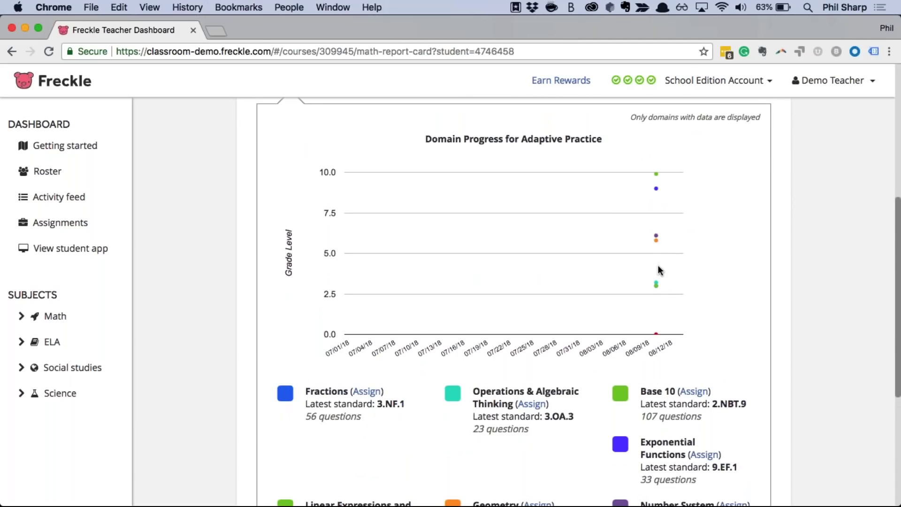
{"action": "scroll", "coordinate": [658, 267], "scroll_direction": "down", "scroll_amount": 3}
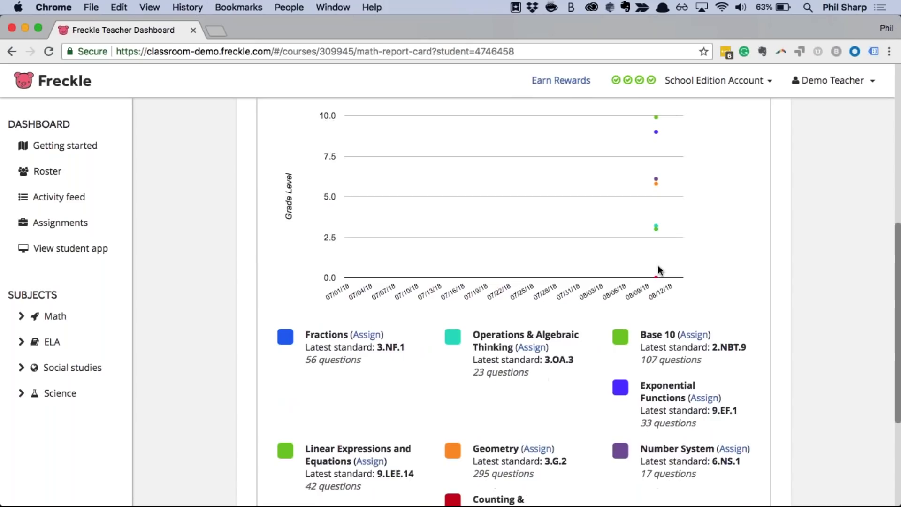
- Show the Adaptive Levels Passed report and review the grades grown in every domain
{"action": "scroll", "coordinate": [658, 270], "scroll_direction": "up", "scroll_amount": 6}
{"action": "left_click", "coordinate": [380, 202]}
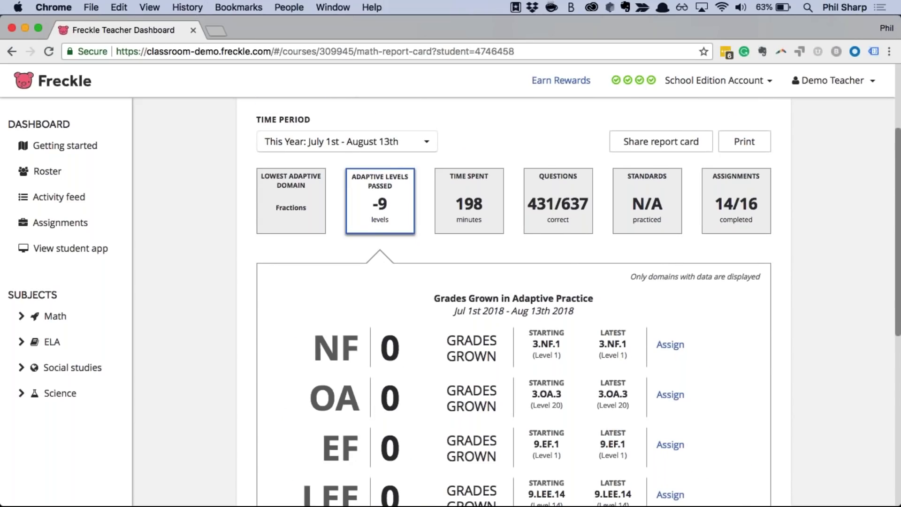
{"action": "scroll", "coordinate": [288, 454], "scroll_direction": "down", "scroll_amount": 5}
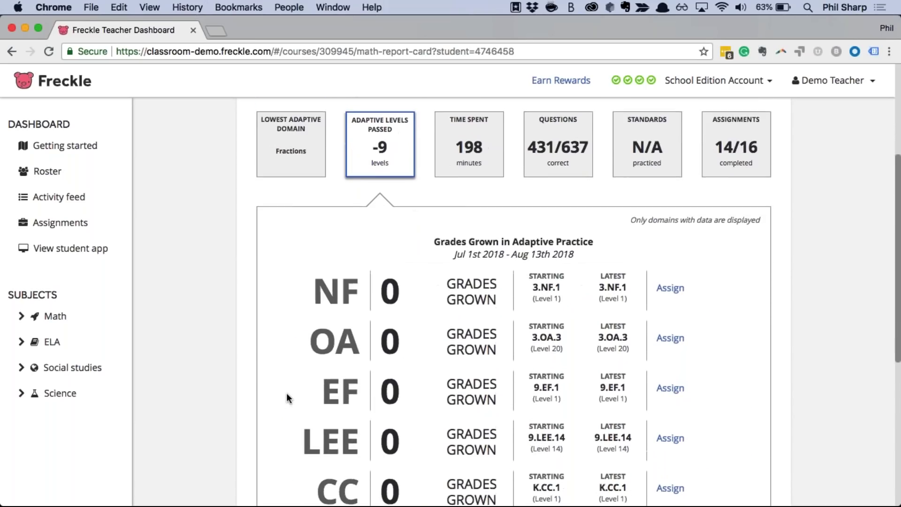
{"action": "scroll", "coordinate": [287, 395], "scroll_direction": "down", "scroll_amount": 5}
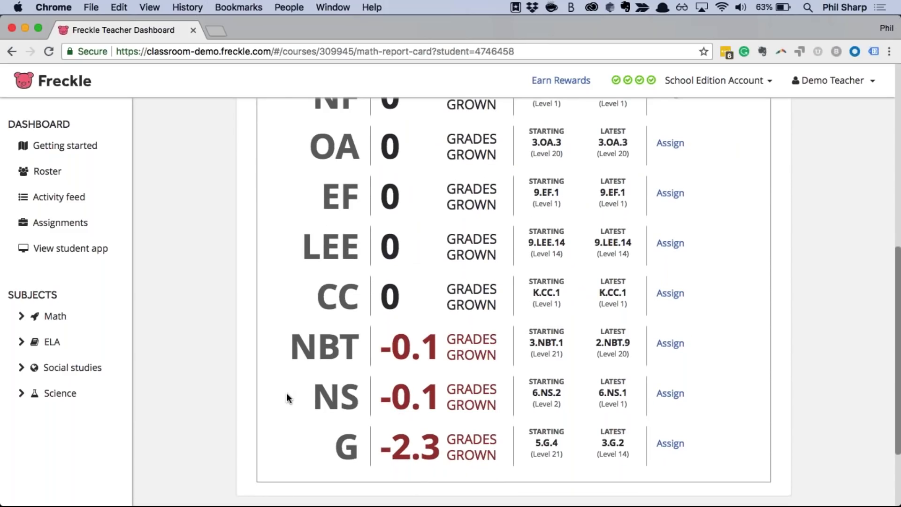
- Review the student's time spent in all math practice and the questions answered in each domain
{"action": "scroll", "coordinate": [287, 397], "scroll_direction": "up", "scroll_amount": 8}
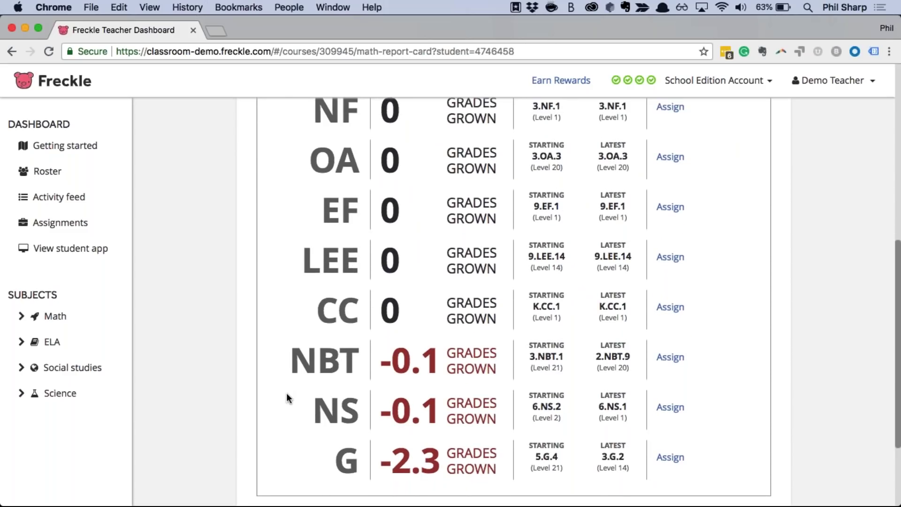
{"action": "scroll", "coordinate": [287, 394], "scroll_direction": "up", "scroll_amount": 2}
{"action": "left_click", "coordinate": [461, 231]}
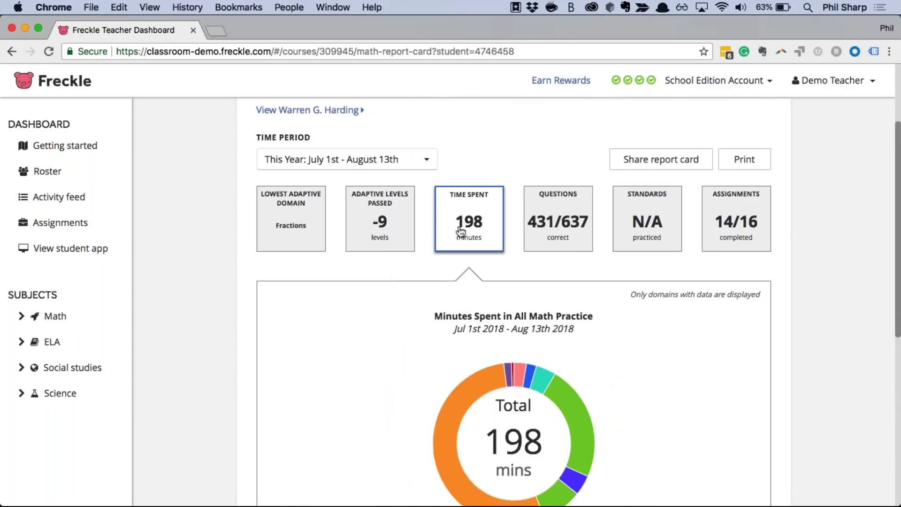
{"action": "scroll", "coordinate": [457, 301], "scroll_direction": "down", "scroll_amount": 2}
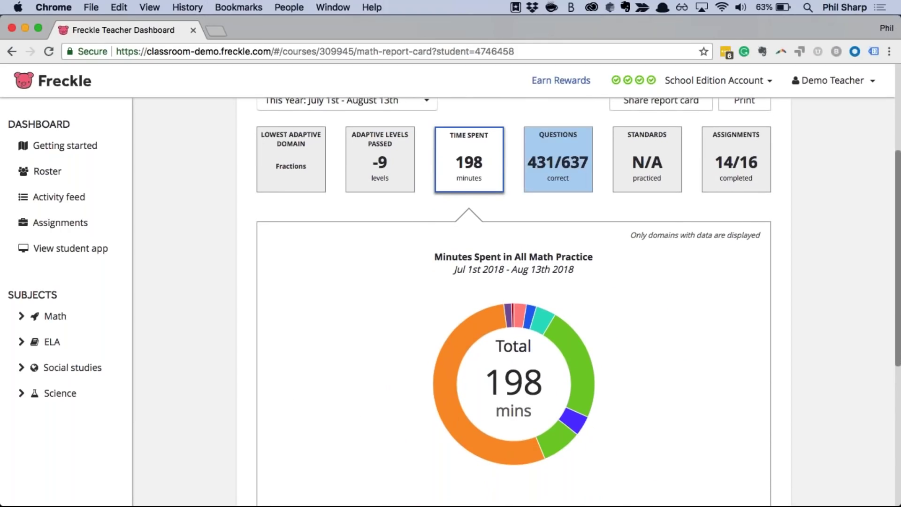
{"action": "left_click", "coordinate": [553, 179]}
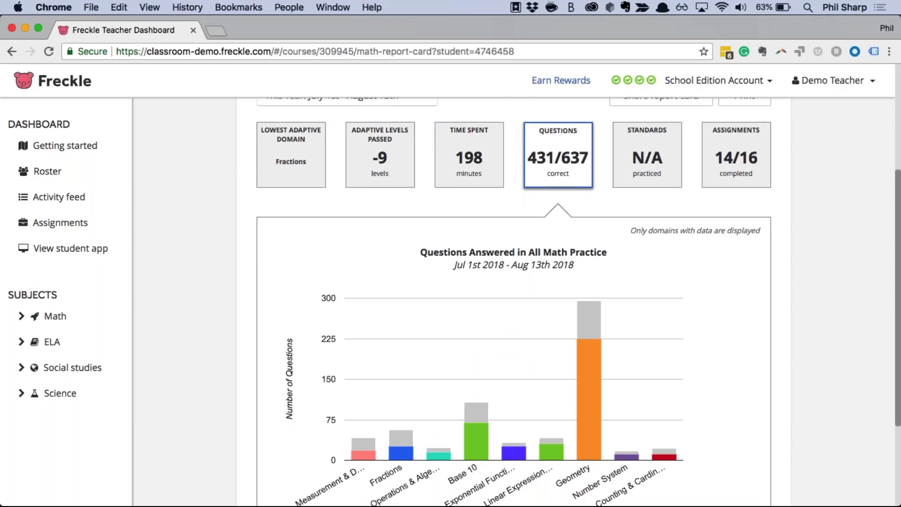
{"action": "scroll", "coordinate": [581, 319], "scroll_direction": "down", "scroll_amount": 2}
{"action": "mouse_move", "coordinate": [581, 319]}
- Show the report card's Standards section and set the time period to Current Week: August 13th - August 13th
{"action": "left_click", "coordinate": [640, 117]}
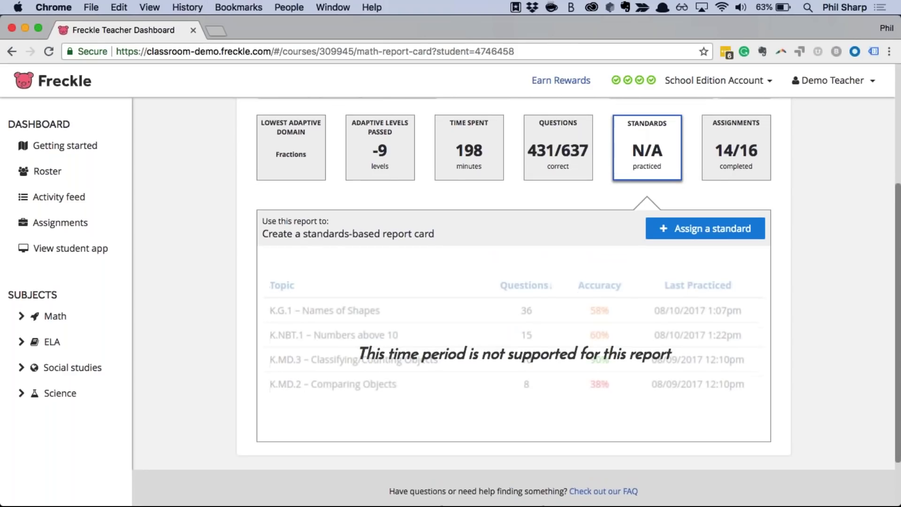
{"action": "scroll", "coordinate": [516, 295], "scroll_direction": "up", "scroll_amount": 3}
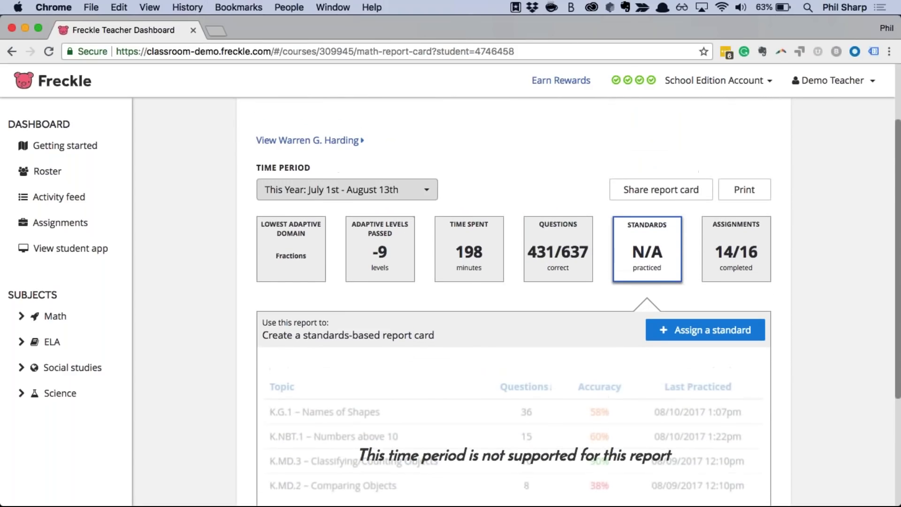
{"action": "left_click", "coordinate": [355, 190]}
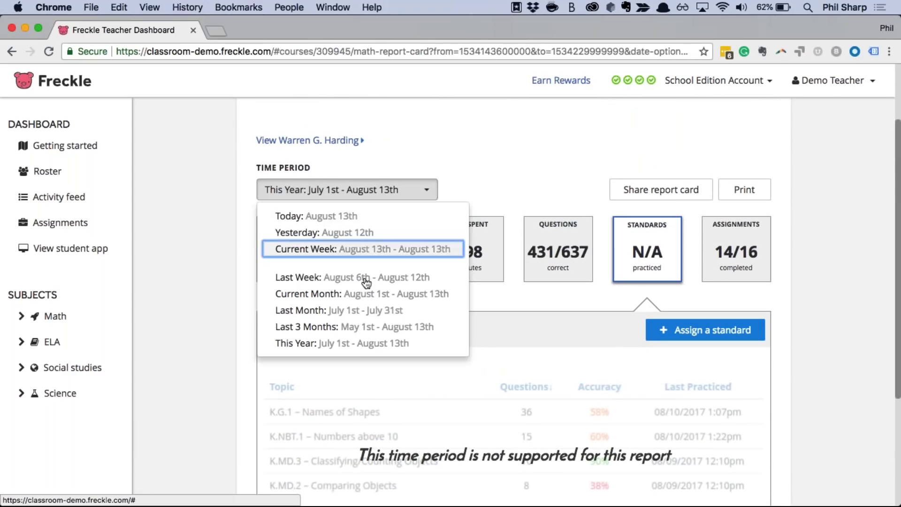
{"action": "left_click", "coordinate": [361, 254]}
{"action": "scroll", "coordinate": [389, 378], "scroll_direction": "down", "scroll_amount": 1}
{"action": "scroll", "coordinate": [388, 378], "scroll_direction": "up", "scroll_amount": 2}
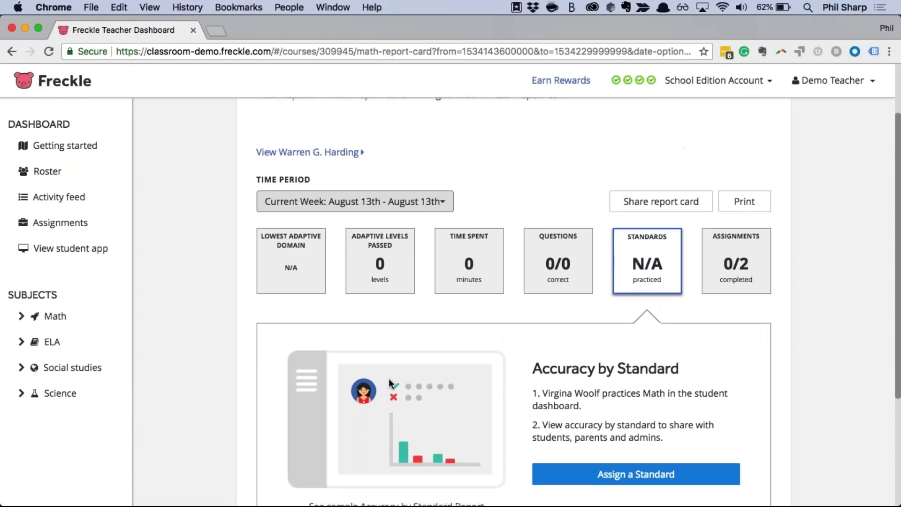
- Show the report card's Assignments section and review the student's unfinished assignments for the current week
{"action": "scroll", "coordinate": [563, 328], "scroll_direction": "up", "scroll_amount": 1}
{"action": "left_click", "coordinate": [753, 281]}
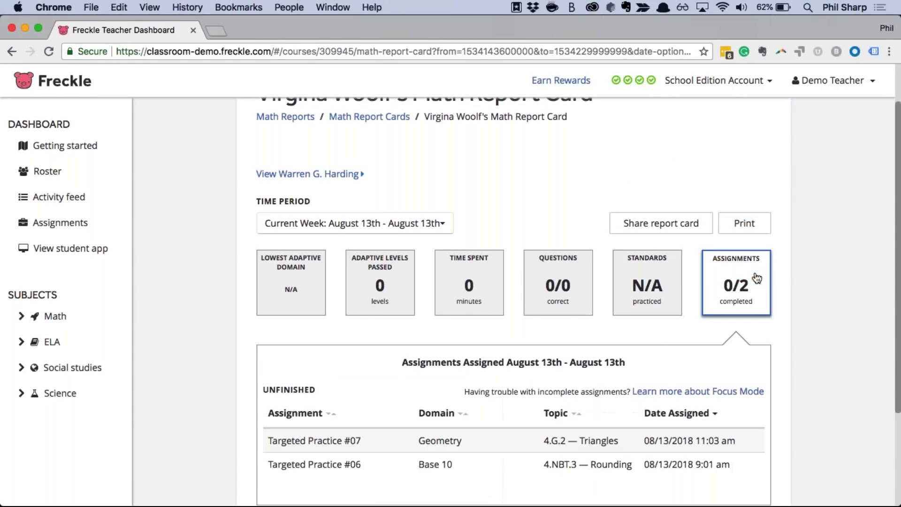
{"action": "scroll", "coordinate": [719, 295], "scroll_direction": "down", "scroll_amount": 4}
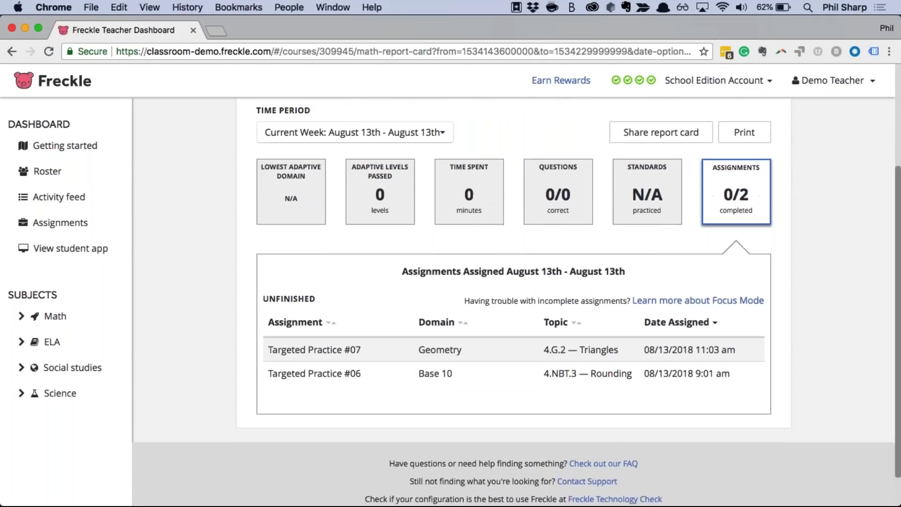
- Return to the Lowest Adaptive Domain section of the report card for the current week
{"action": "scroll", "coordinate": [589, 370], "scroll_direction": "up", "scroll_amount": 5}
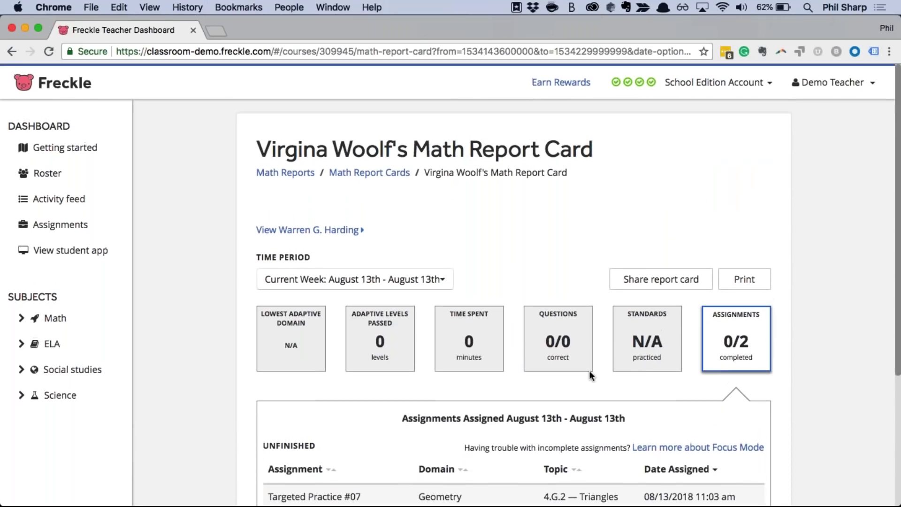
{"action": "left_click", "coordinate": [293, 367]}
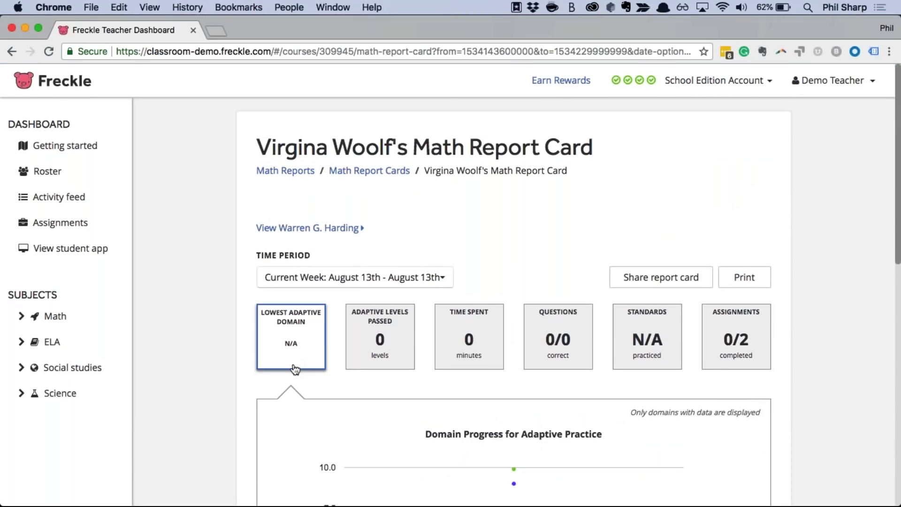
{"action": "scroll", "coordinate": [467, 366], "scroll_direction": "down", "scroll_amount": 1}
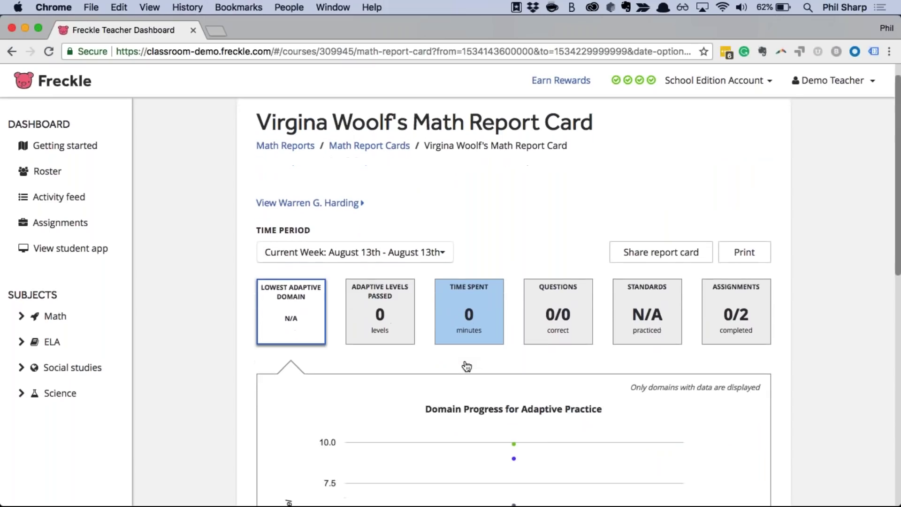
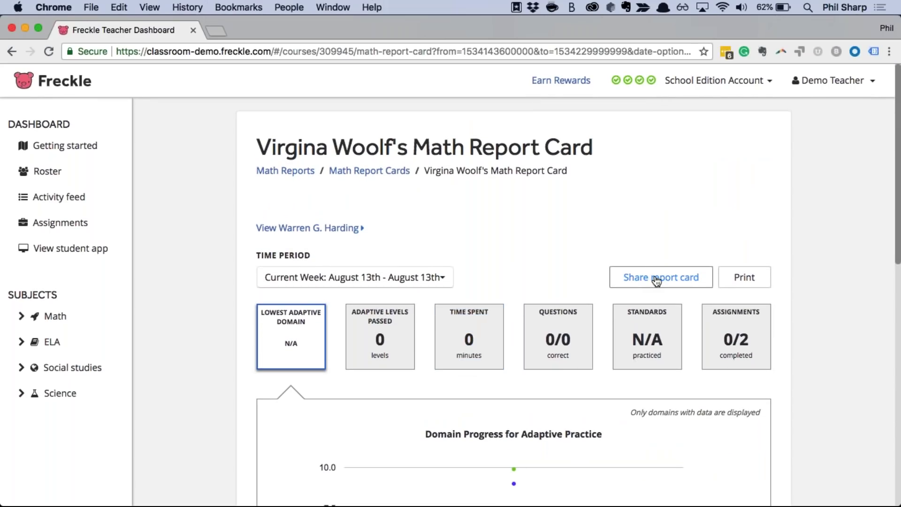
- Preview the printable version of the student's math report card, then close the preview and return to the Math Reports list
{"action": "left_click", "coordinate": [733, 282]}
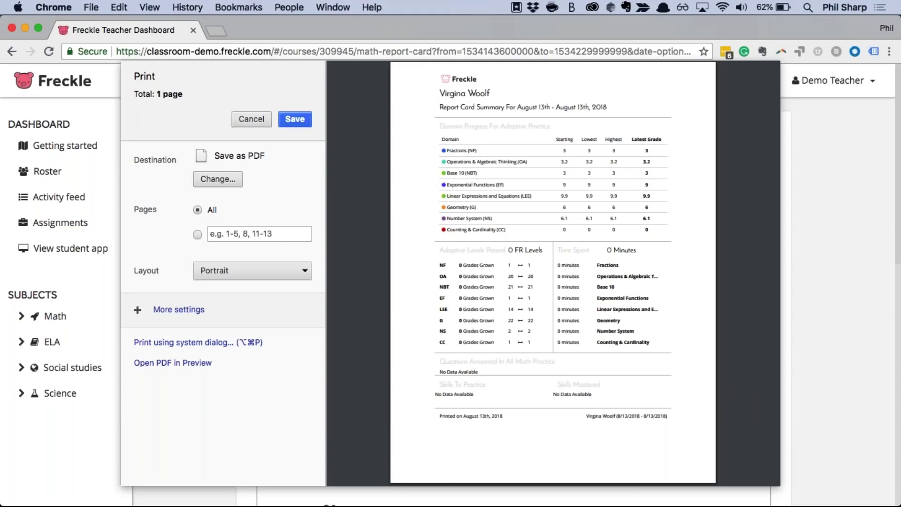
{"action": "left_click", "coordinate": [251, 119]}
{"action": "left_click", "coordinate": [294, 168]}
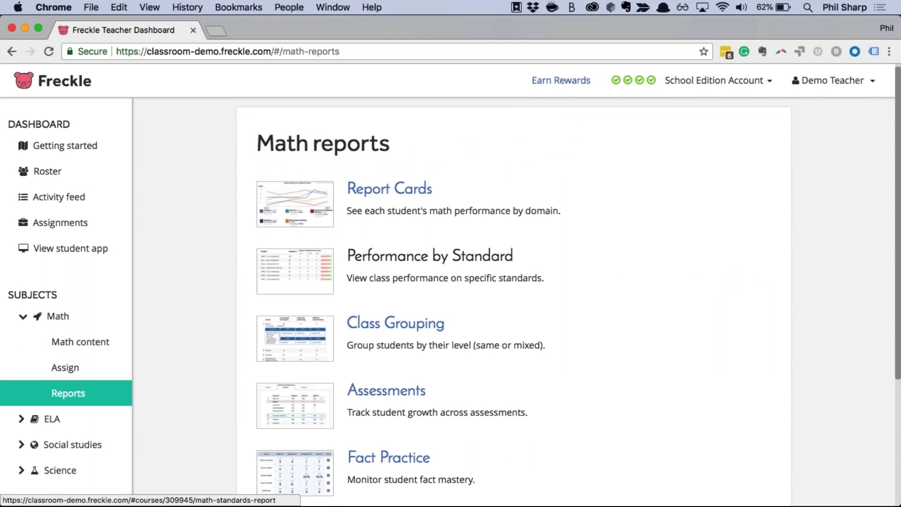
- Open the Performance by Standard report for the class
{"action": "scroll", "coordinate": [430, 256], "scroll_direction": "down", "scroll_amount": 1}
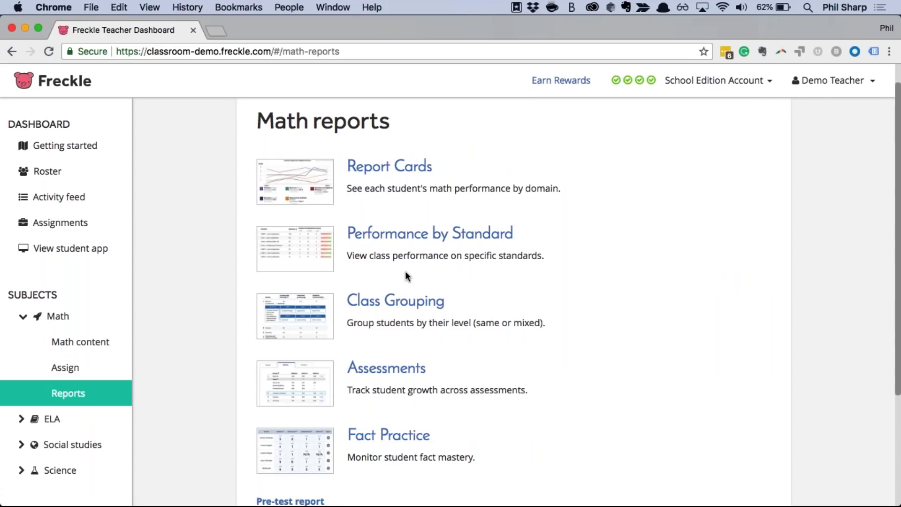
{"action": "left_click", "coordinate": [393, 243]}
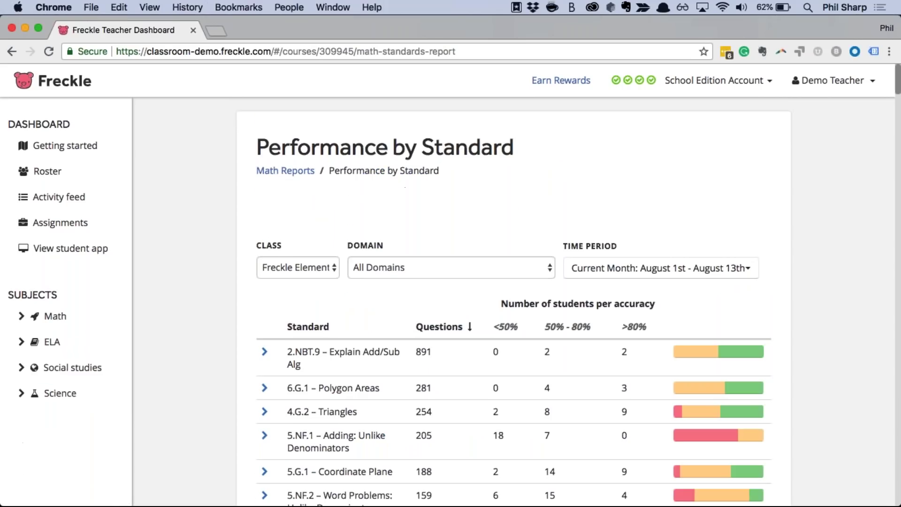
{"action": "scroll", "coordinate": [513, 302], "scroll_direction": "down", "scroll_amount": 2}
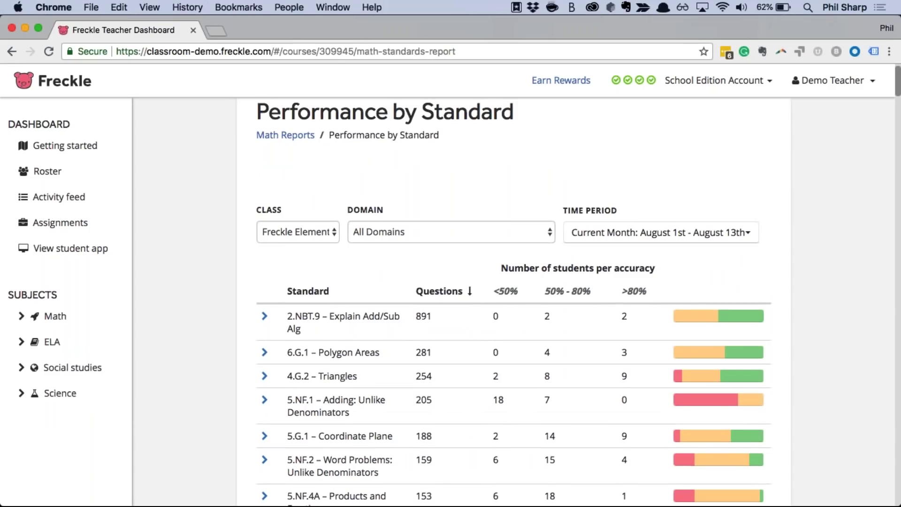
- Filter the Performance by Standard report to the Geometry domain and review its standards
{"action": "left_click", "coordinate": [389, 236]}
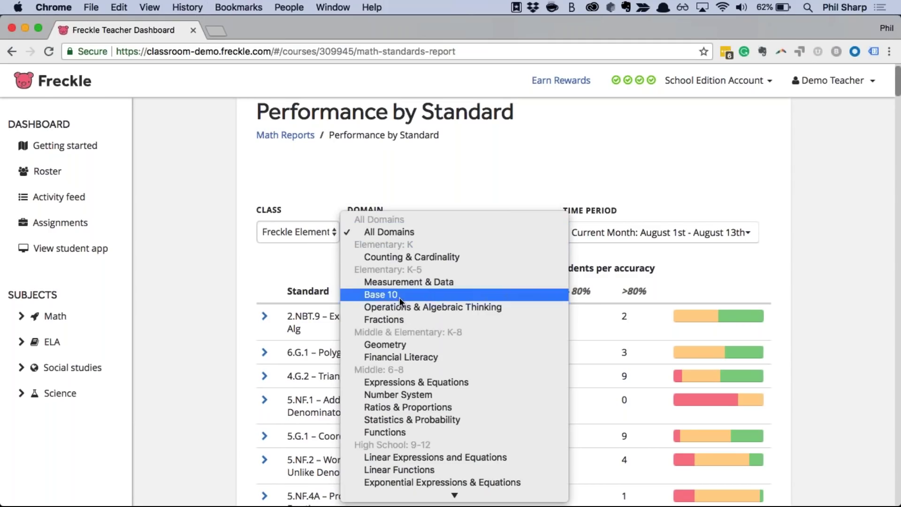
{"action": "left_click", "coordinate": [402, 345]}
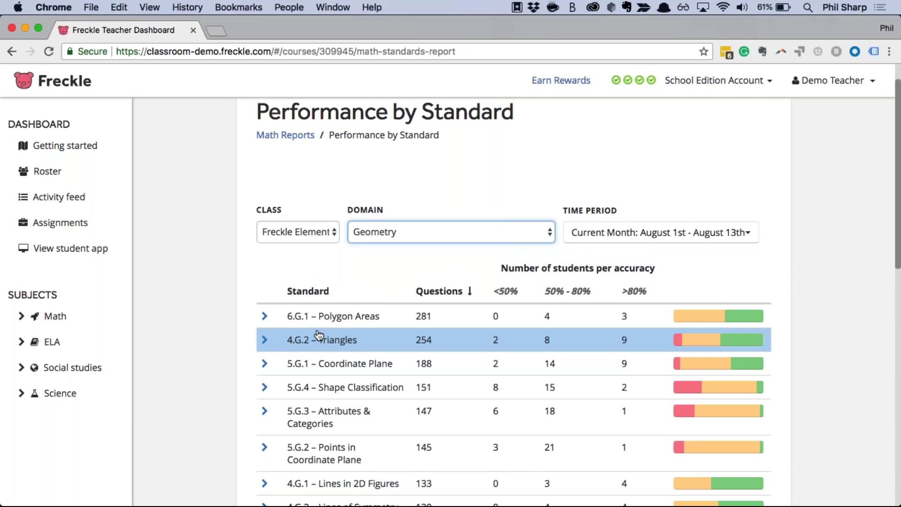
{"action": "scroll", "coordinate": [319, 334], "scroll_direction": "down", "scroll_amount": 6}
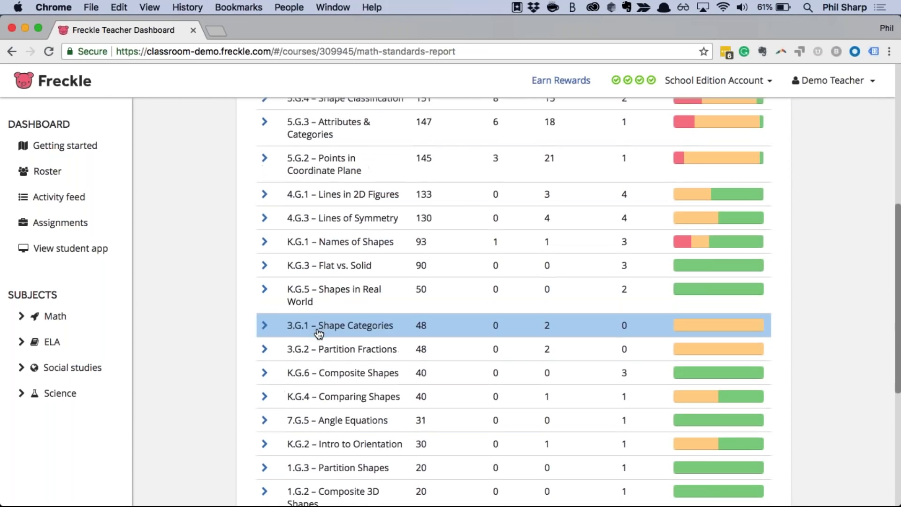
{"action": "scroll", "coordinate": [318, 334], "scroll_direction": "down", "scroll_amount": 5}
{"action": "scroll", "coordinate": [318, 334], "scroll_direction": "up", "scroll_amount": 10}
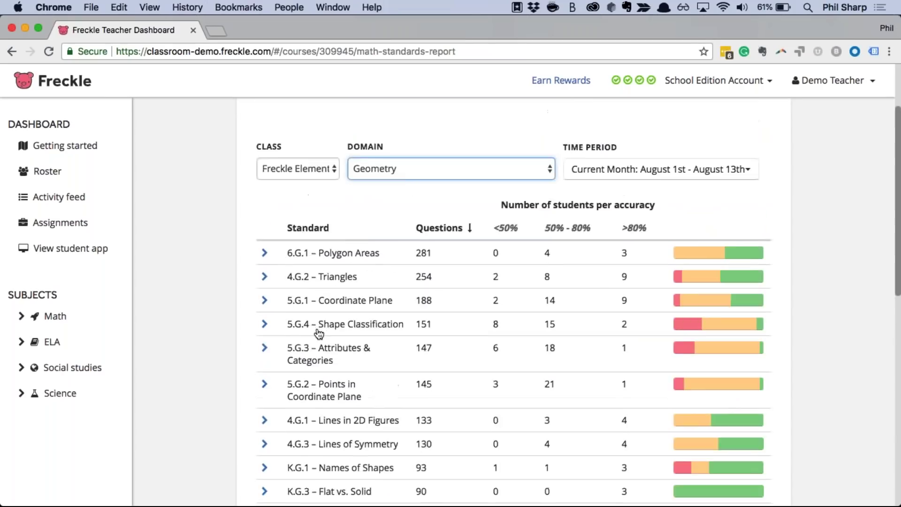
- Set the report's domain filter back to All Domains
{"action": "scroll", "coordinate": [319, 334], "scroll_direction": "up", "scroll_amount": 2}
{"action": "left_click", "coordinate": [390, 267]}
{"action": "left_click", "coordinate": [383, 155]}
{"action": "scroll", "coordinate": [479, 398], "scroll_direction": "down", "scroll_amount": 2}
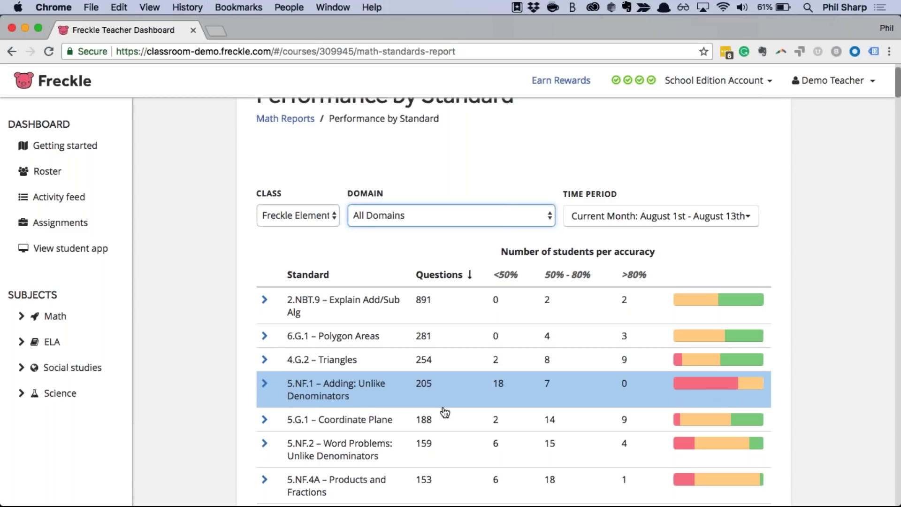
- Expand standard 5.NF.1 – Adding: Unlike Denominators and examine which students fall into each accuracy group
{"action": "left_click", "coordinate": [264, 384]}
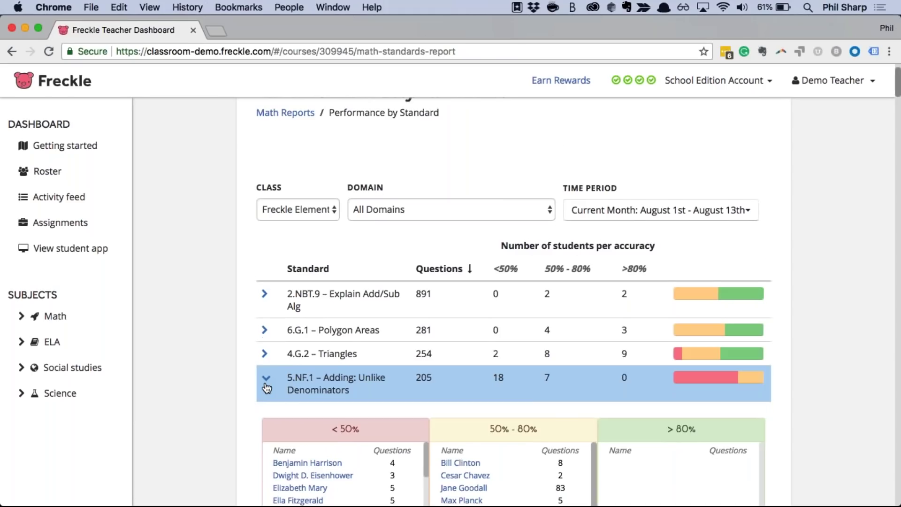
{"action": "scroll", "coordinate": [266, 388], "scroll_direction": "down", "scroll_amount": 5}
{"action": "scroll", "coordinate": [266, 387], "scroll_direction": "up", "scroll_amount": 3}
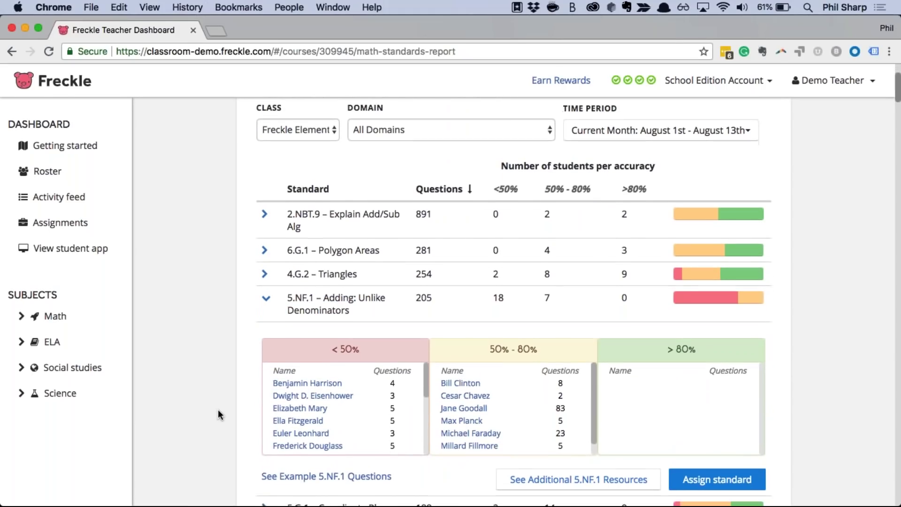
{"action": "scroll", "coordinate": [219, 414], "scroll_direction": "down", "scroll_amount": 2}
{"action": "scroll", "coordinate": [305, 356], "scroll_direction": "down", "scroll_amount": 5}
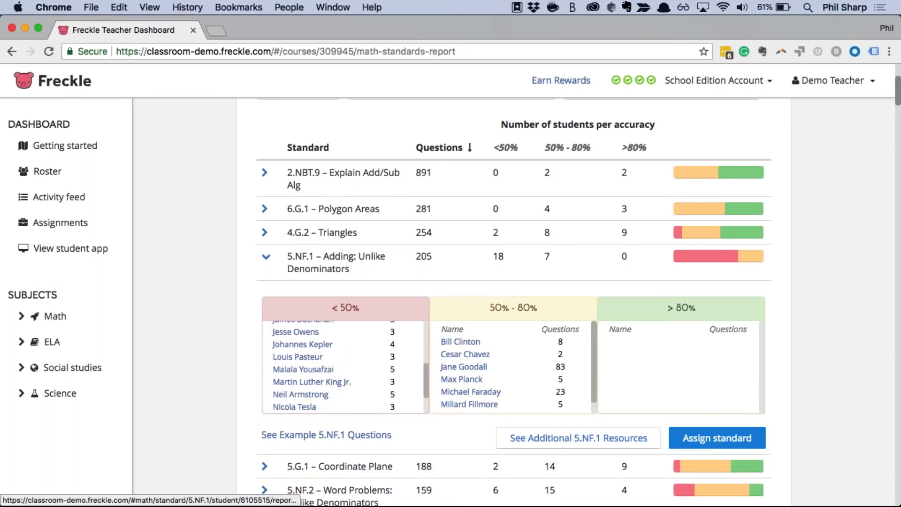
{"action": "scroll", "coordinate": [302, 354], "scroll_direction": "down", "scroll_amount": 3}
{"action": "scroll", "coordinate": [301, 352], "scroll_direction": "up", "scroll_amount": 6}
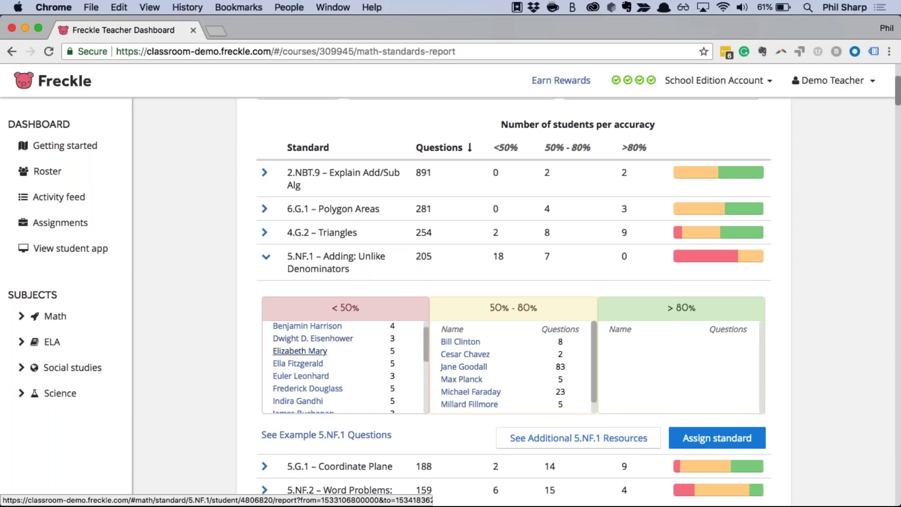
{"action": "scroll", "coordinate": [511, 366], "scroll_direction": "down", "scroll_amount": 1}
{"action": "scroll", "coordinate": [516, 366], "scroll_direction": "up", "scroll_amount": 1}
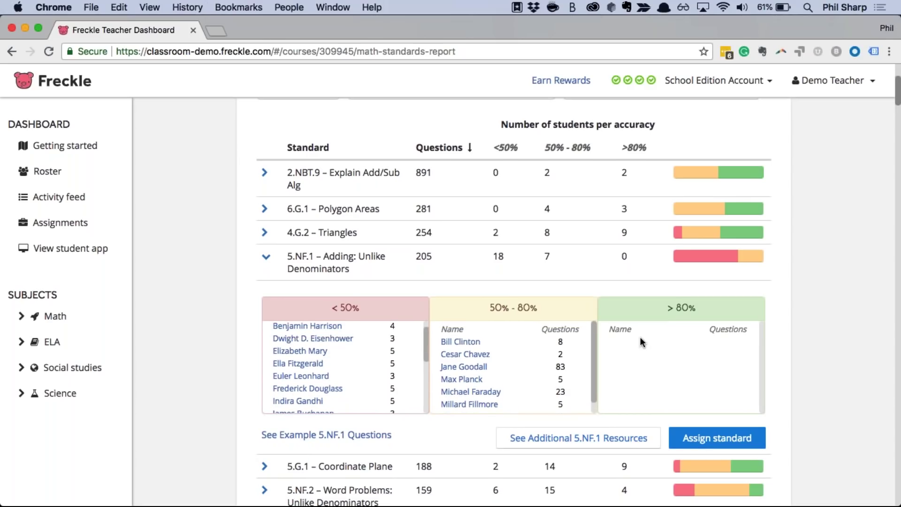
{"action": "scroll", "coordinate": [640, 337], "scroll_direction": "down", "scroll_amount": 1}
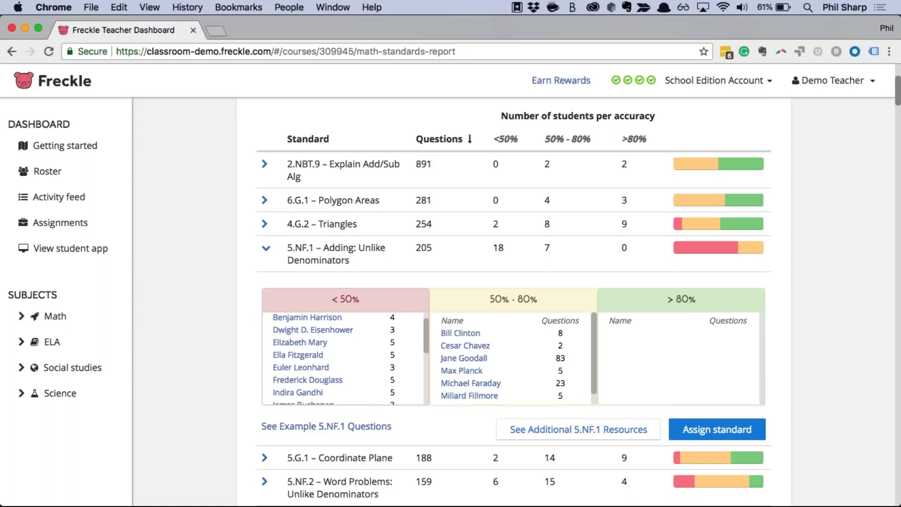
{"action": "scroll", "coordinate": [350, 372], "scroll_direction": "up", "scroll_amount": 3}
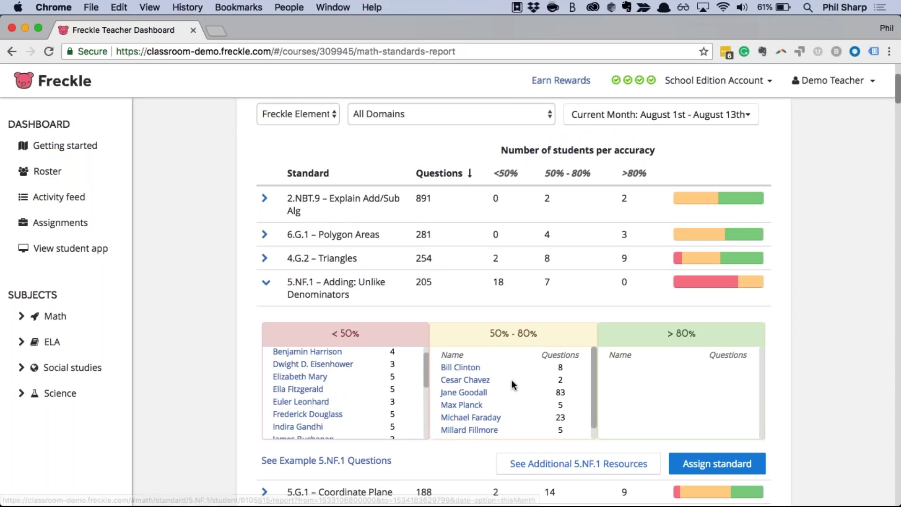
{"action": "scroll", "coordinate": [539, 379], "scroll_direction": "down", "scroll_amount": 1}
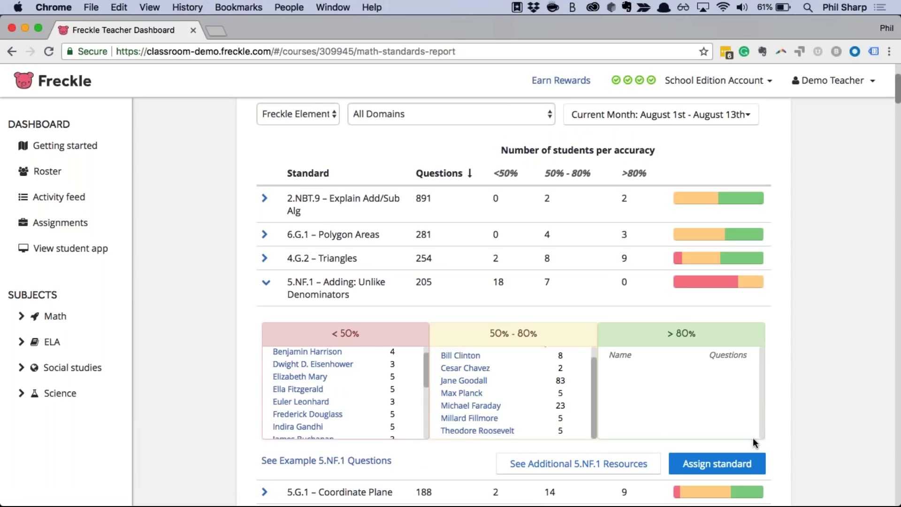
- Start reassigning standard 5.NF.1 to the Struggling (< 50%) and Approaching proficient (50% to 80%) students
{"action": "left_click", "coordinate": [732, 472]}
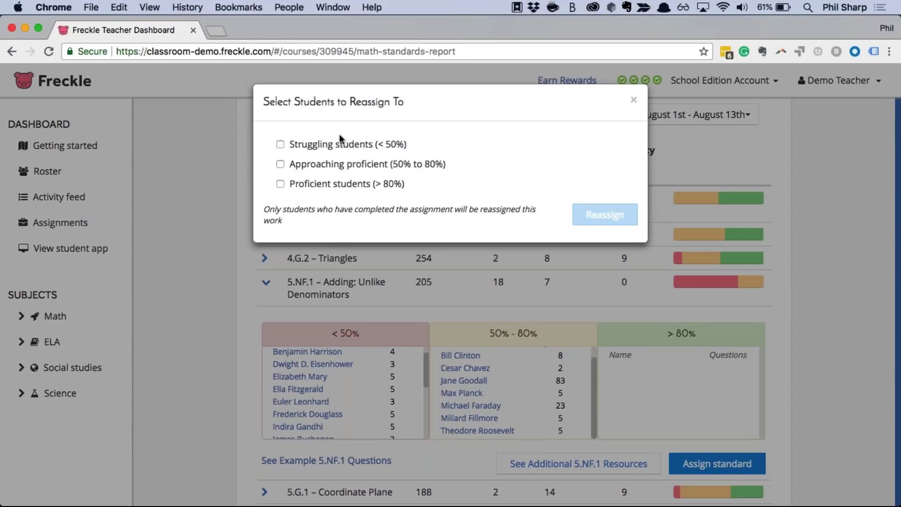
{"action": "left_click", "coordinate": [280, 144]}
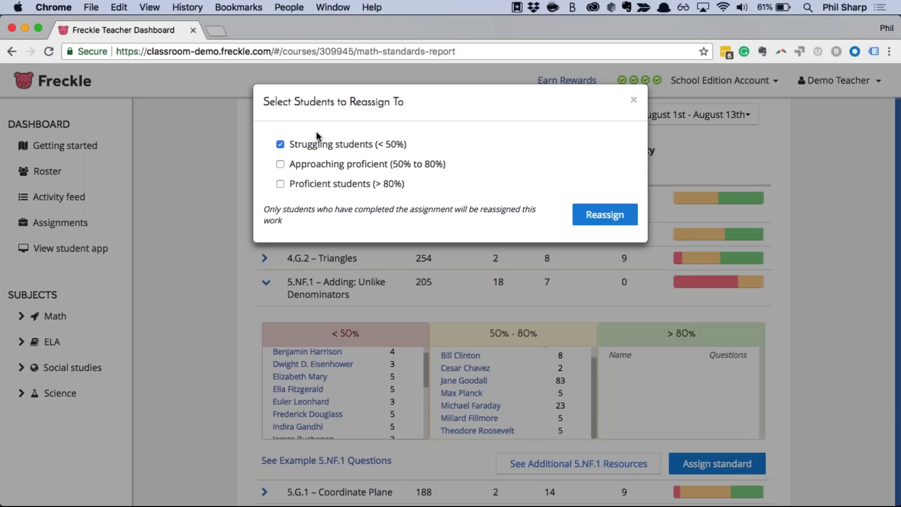
{"action": "left_click", "coordinate": [280, 164]}
{"action": "left_click", "coordinate": [605, 214]}
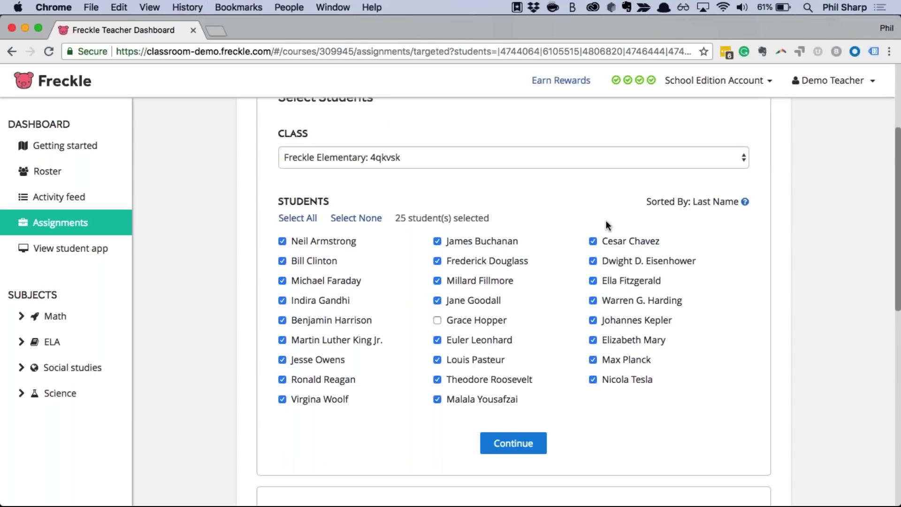
- Accept the preselected students in the targeted assignment and review its standard and skills selections
{"action": "scroll", "coordinate": [606, 220], "scroll_direction": "down", "scroll_amount": 4}
{"action": "scroll", "coordinate": [529, 307], "scroll_direction": "down", "scroll_amount": 2}
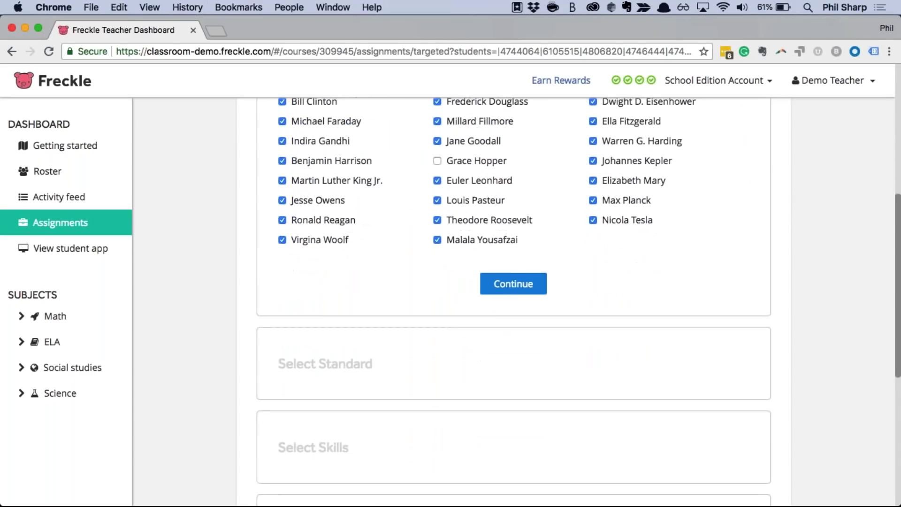
{"action": "left_click", "coordinate": [529, 301]}
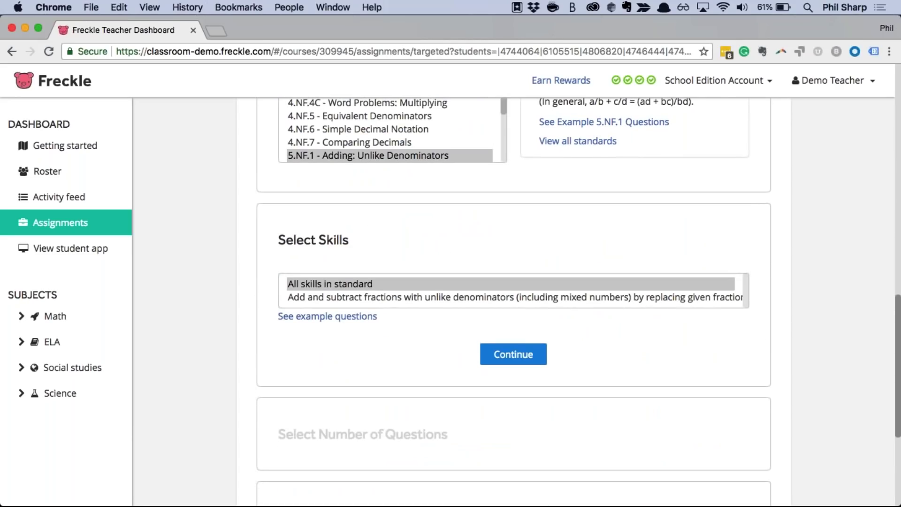
{"action": "scroll", "coordinate": [513, 301], "scroll_direction": "up", "scroll_amount": 1}
{"action": "scroll", "coordinate": [513, 300], "scroll_direction": "up", "scroll_amount": 10}
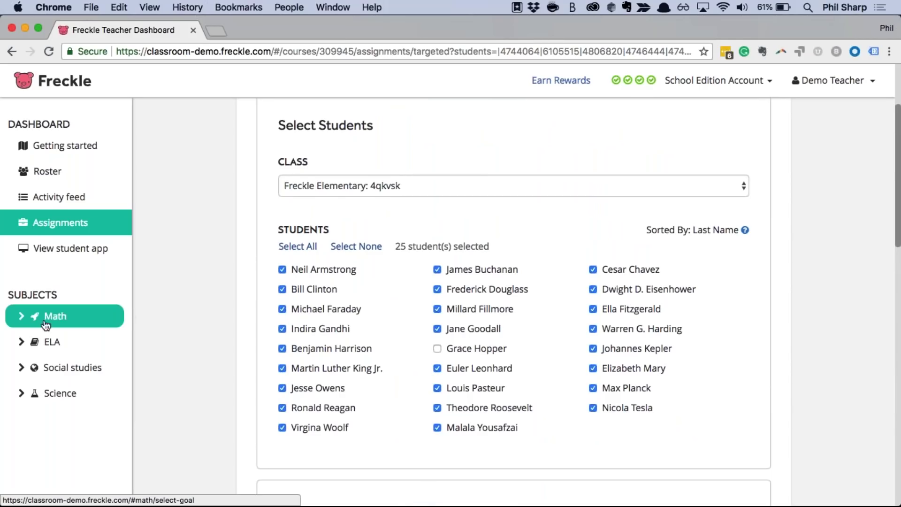
- Leave the assignment form and return to the list of math reports
{"action": "left_click", "coordinate": [28, 318]}
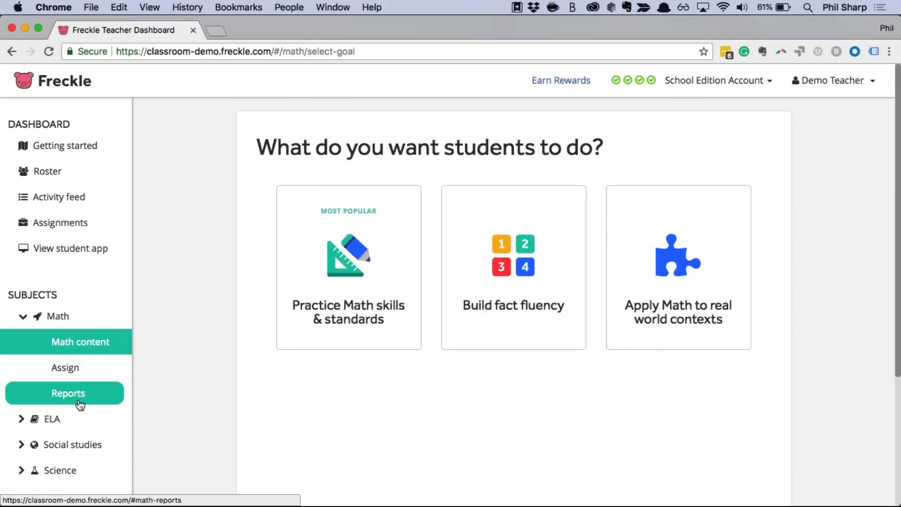
{"action": "left_click", "coordinate": [21, 397]}
{"action": "scroll", "coordinate": [198, 384], "scroll_direction": "down", "scroll_amount": 3}
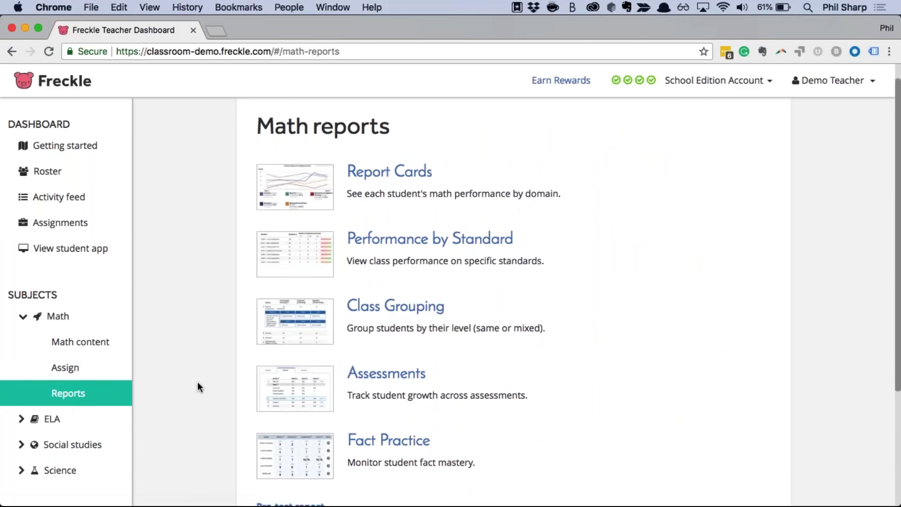
{"action": "scroll", "coordinate": [197, 387], "scroll_direction": "down", "scroll_amount": 1}
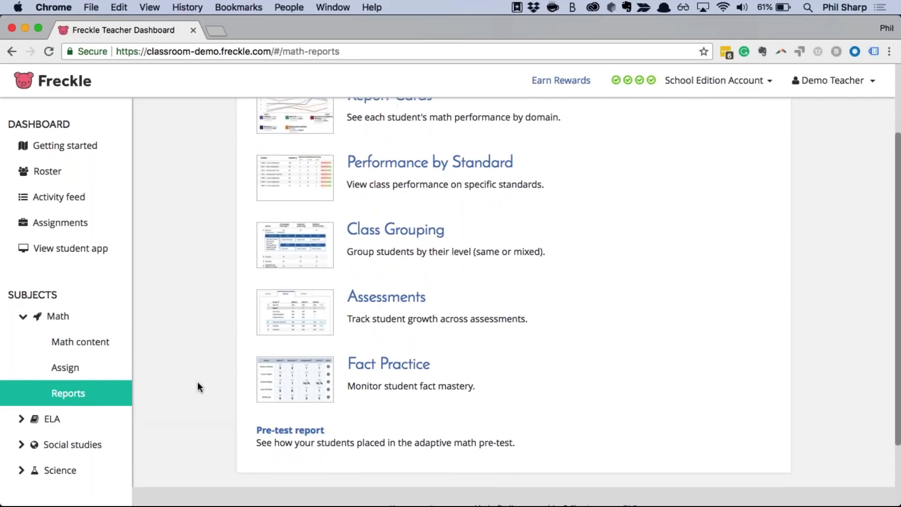
- Open the Class Grouping report and review the class averages for every math domain
{"action": "left_click", "coordinate": [364, 239]}
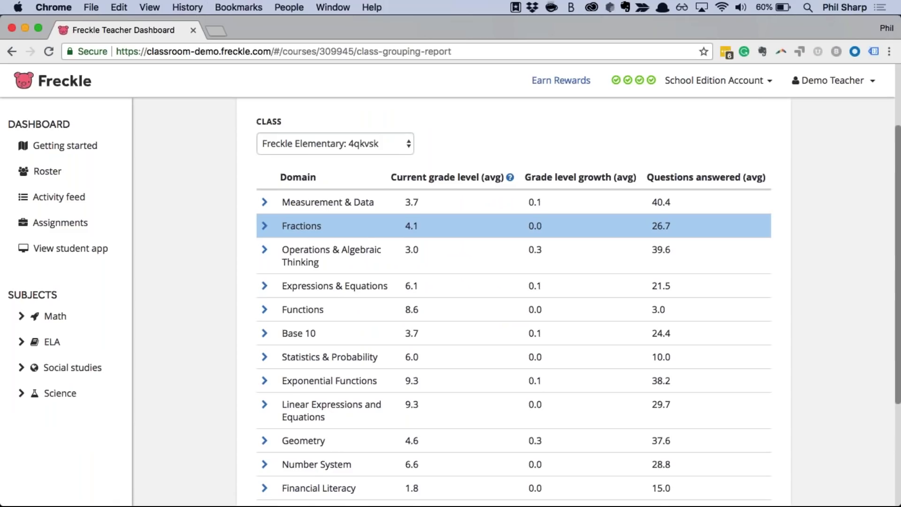
{"action": "scroll", "coordinate": [361, 237], "scroll_direction": "up", "scroll_amount": 3}
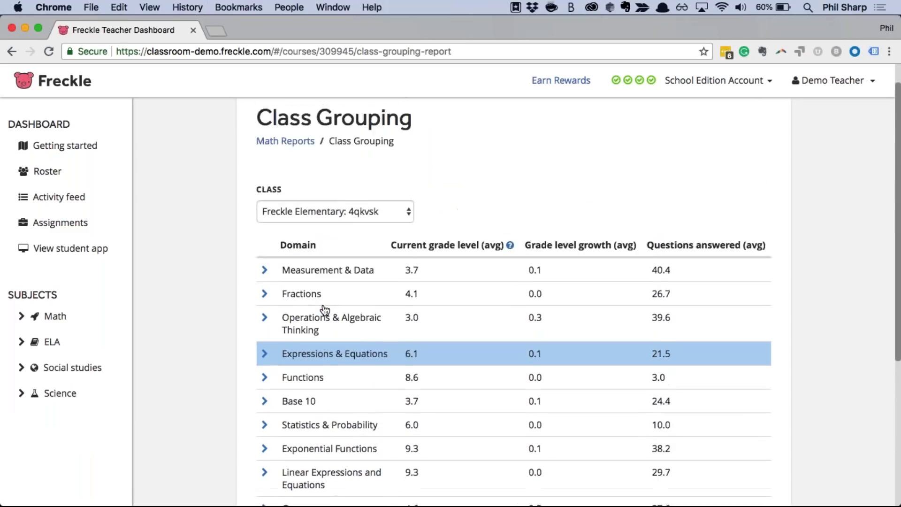
{"action": "scroll", "coordinate": [324, 309], "scroll_direction": "down", "scroll_amount": 3}
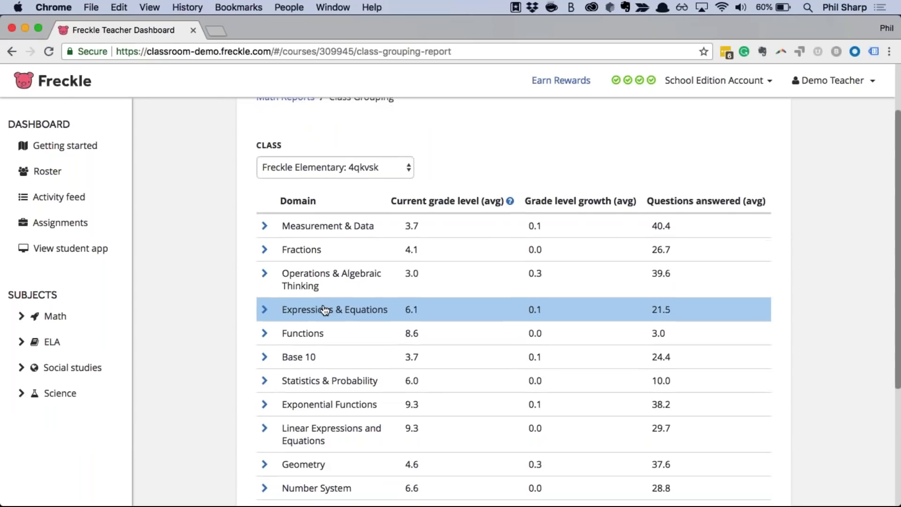
{"action": "scroll", "coordinate": [324, 310], "scroll_direction": "down", "scroll_amount": 2}
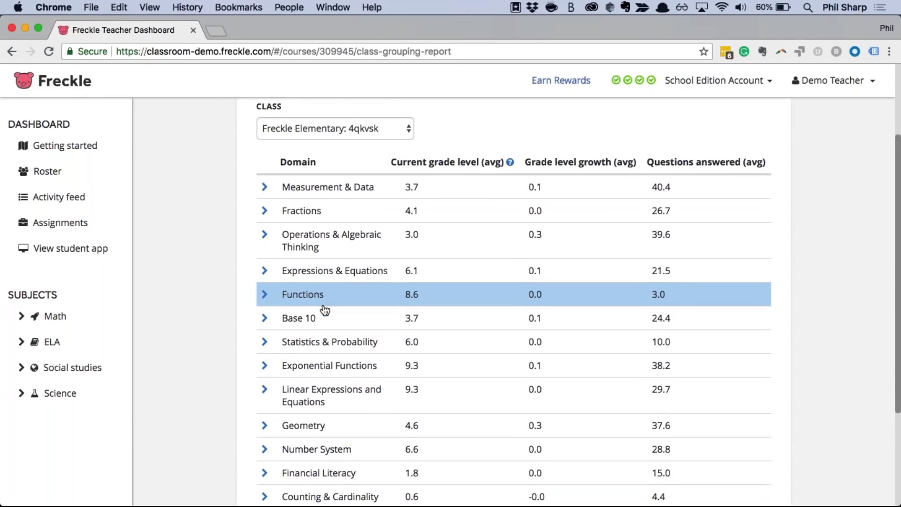
{"action": "scroll", "coordinate": [324, 310], "scroll_direction": "down", "scroll_amount": 2}
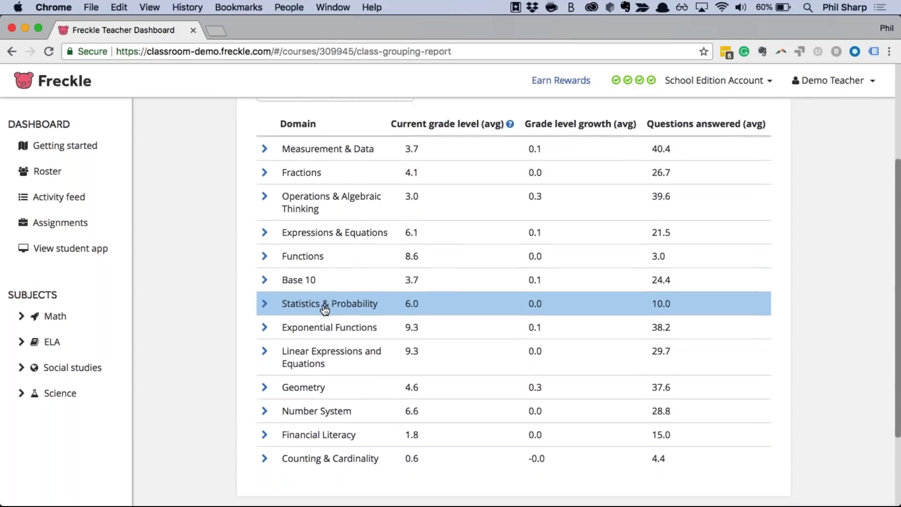
- Expand the Exponential Functions domain and review its same level student groups by standard
{"action": "left_click", "coordinate": [265, 328]}
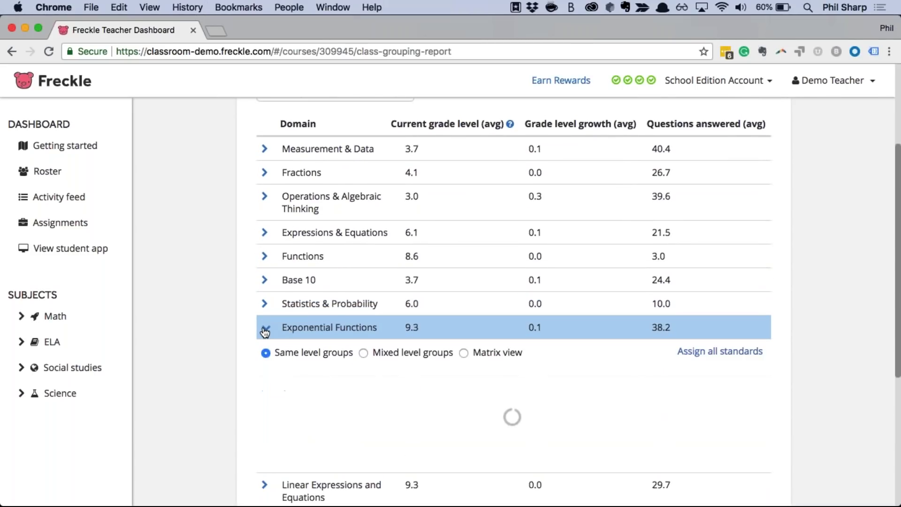
{"action": "scroll", "coordinate": [221, 370], "scroll_direction": "down", "scroll_amount": 1}
{"action": "scroll", "coordinate": [221, 371], "scroll_direction": "down", "scroll_amount": 8}
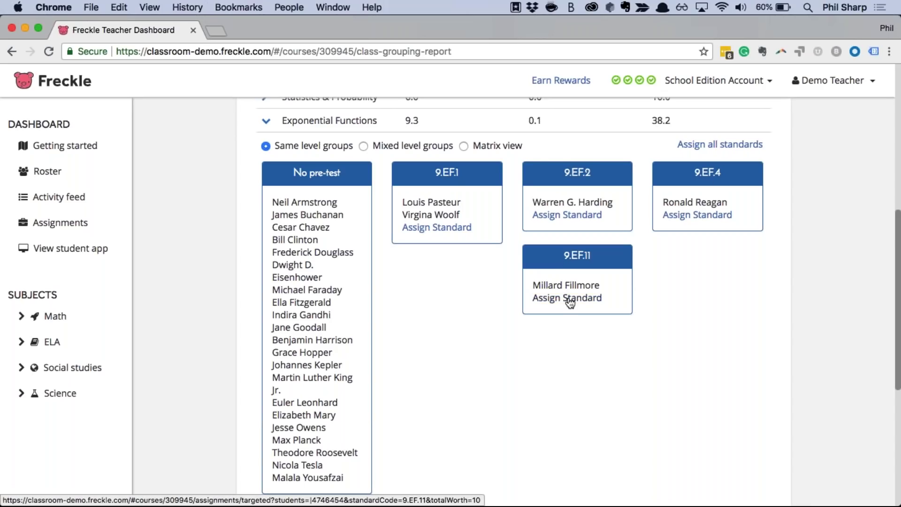
{"action": "scroll", "coordinate": [569, 302], "scroll_direction": "down", "scroll_amount": 3}
{"action": "scroll", "coordinate": [569, 301], "scroll_direction": "up", "scroll_amount": 4}
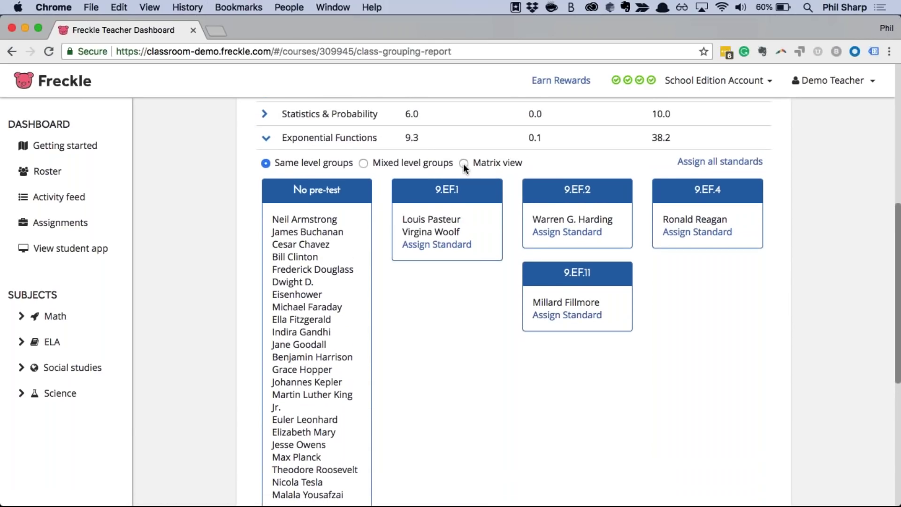
- Switch the Exponential Functions groups to the matrix view and review each student's completed standards and the standard descriptions
{"action": "left_click", "coordinate": [464, 163]}
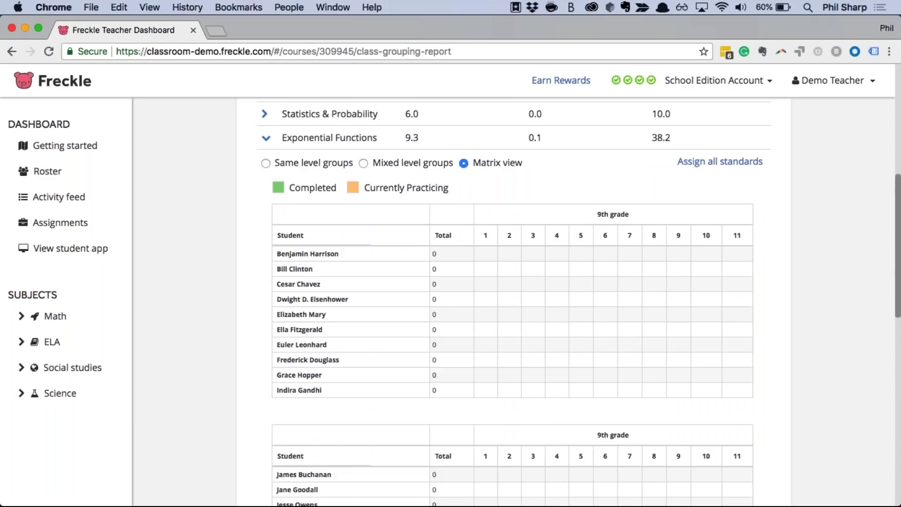
{"action": "scroll", "coordinate": [516, 301], "scroll_direction": "down", "scroll_amount": 10}
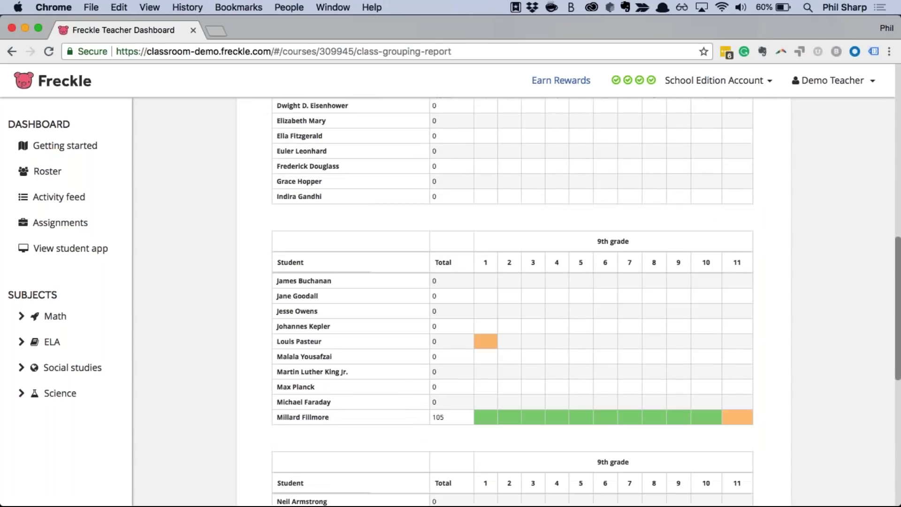
{"action": "scroll", "coordinate": [582, 313], "scroll_direction": "down", "scroll_amount": 3}
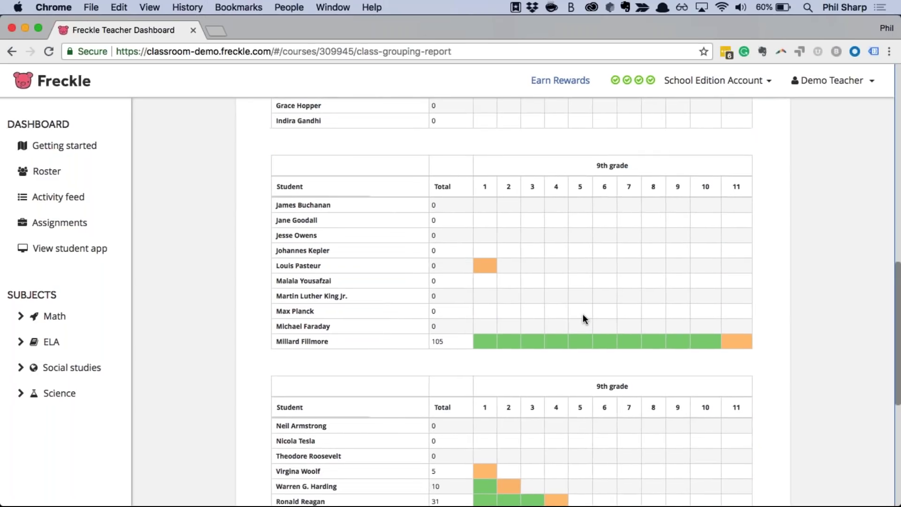
{"action": "scroll", "coordinate": [582, 313], "scroll_direction": "down", "scroll_amount": 5}
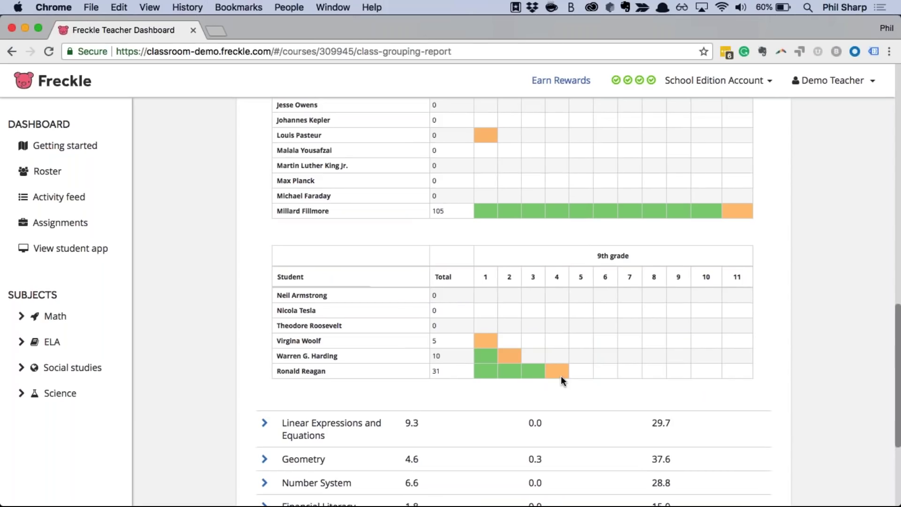
{"action": "mouse_move", "coordinate": [557, 282]}
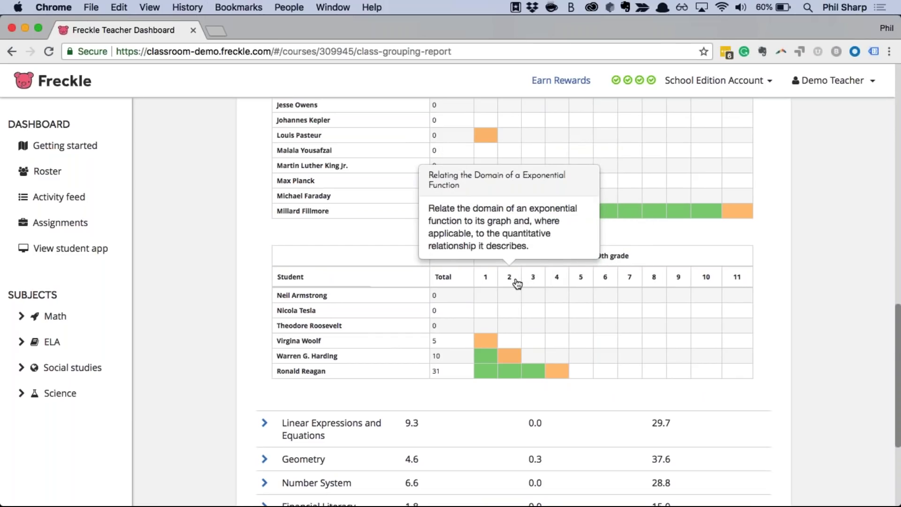
{"action": "mouse_move", "coordinate": [490, 284]}
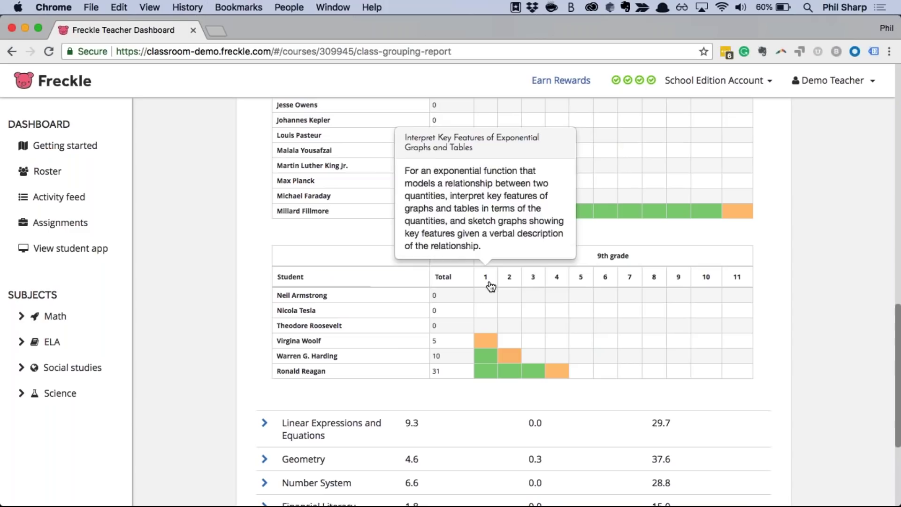
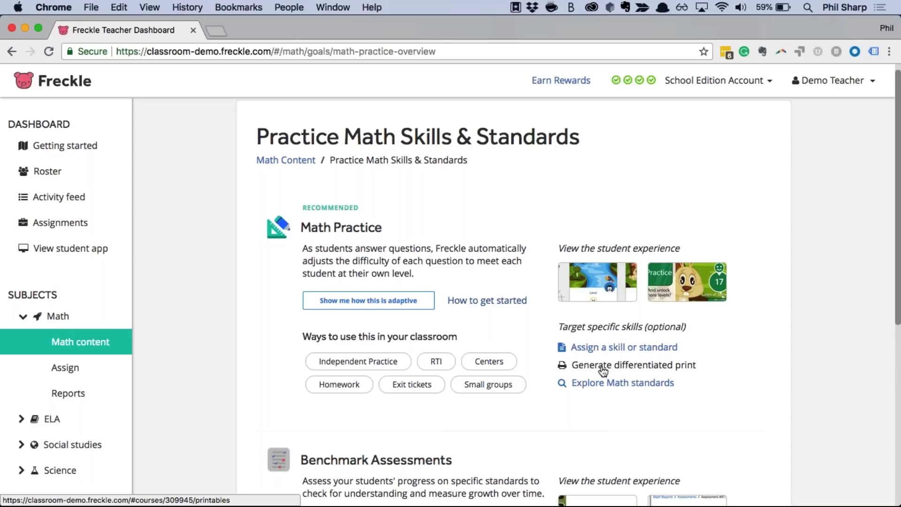
- Open the differentiated printables for math practice and generate the adaptive practice worksheets for domain G
{"action": "left_click", "coordinate": [604, 371]}
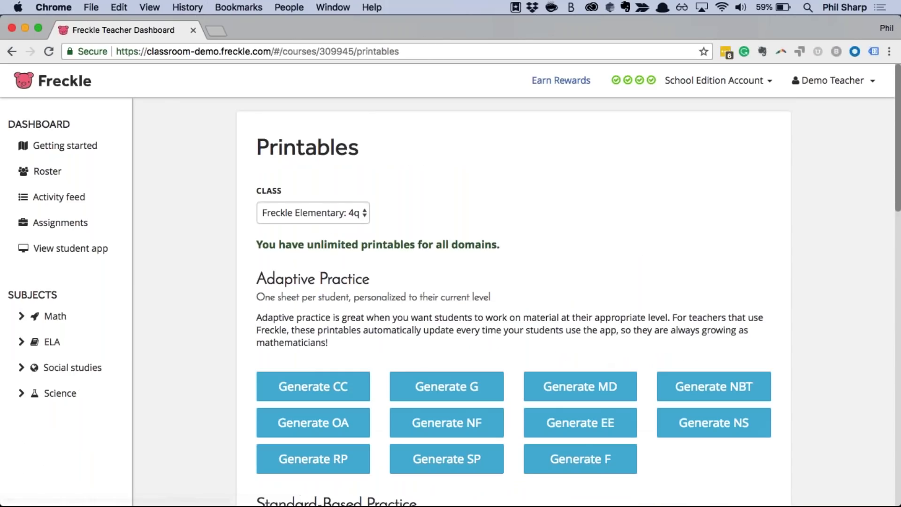
{"action": "scroll", "coordinate": [521, 360], "scroll_direction": "down", "scroll_amount": 5}
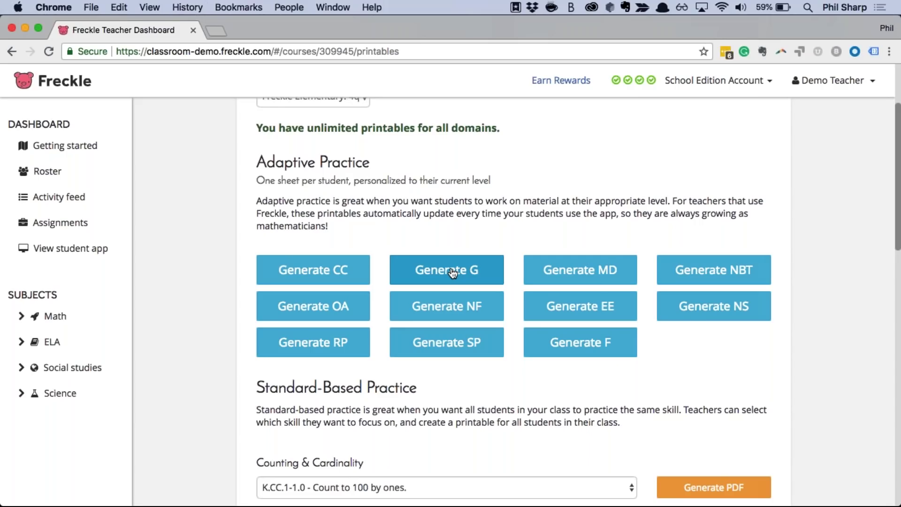
{"action": "left_click", "coordinate": [452, 273]}
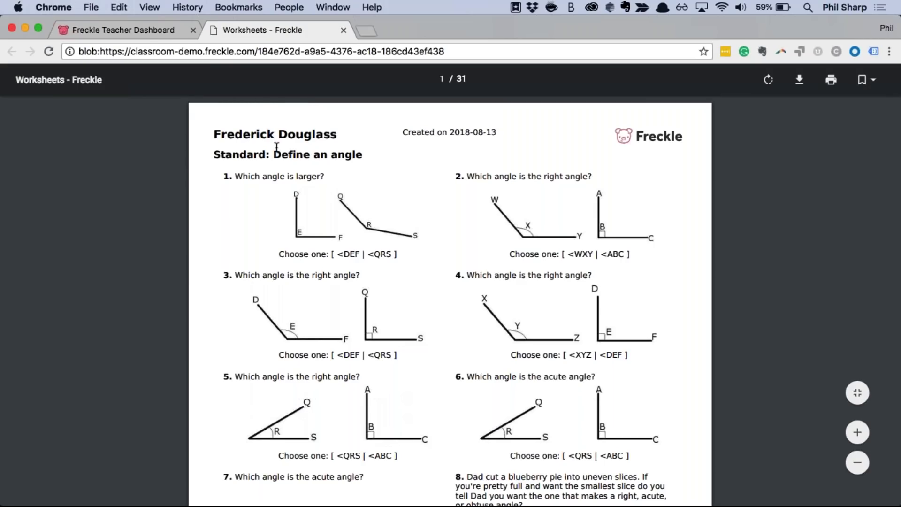
- Look through the personalized geometry worksheets for several students, and close the worksheet document
{"action": "scroll", "coordinate": [284, 159], "scroll_direction": "down", "scroll_amount": 1}
{"action": "scroll", "coordinate": [285, 160], "scroll_direction": "down", "scroll_amount": 15}
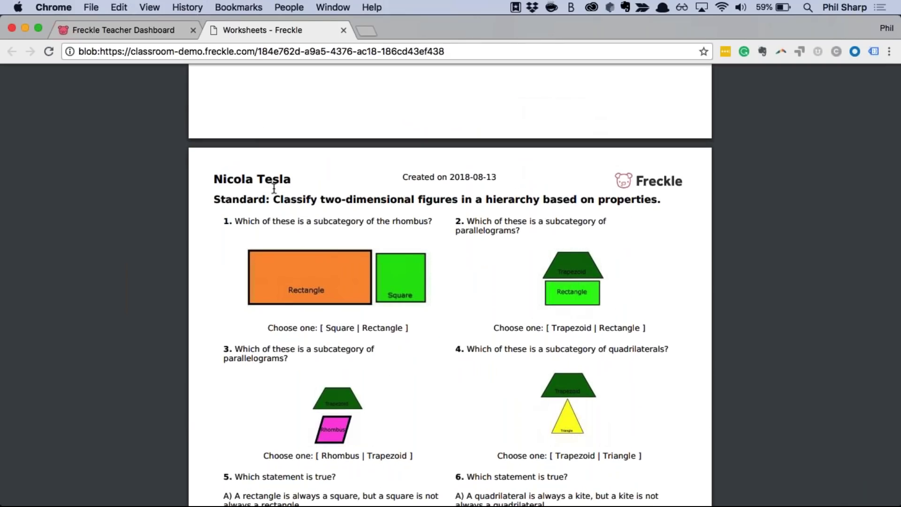
{"action": "scroll", "coordinate": [267, 188], "scroll_direction": "down", "scroll_amount": 3}
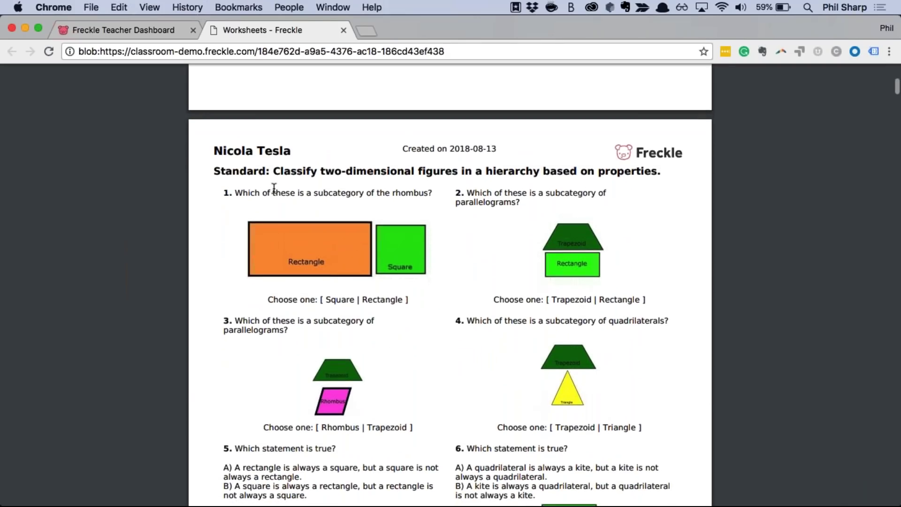
{"action": "scroll", "coordinate": [274, 188], "scroll_direction": "down", "scroll_amount": 15}
{"action": "scroll", "coordinate": [274, 188], "scroll_direction": "down", "scroll_amount": 4}
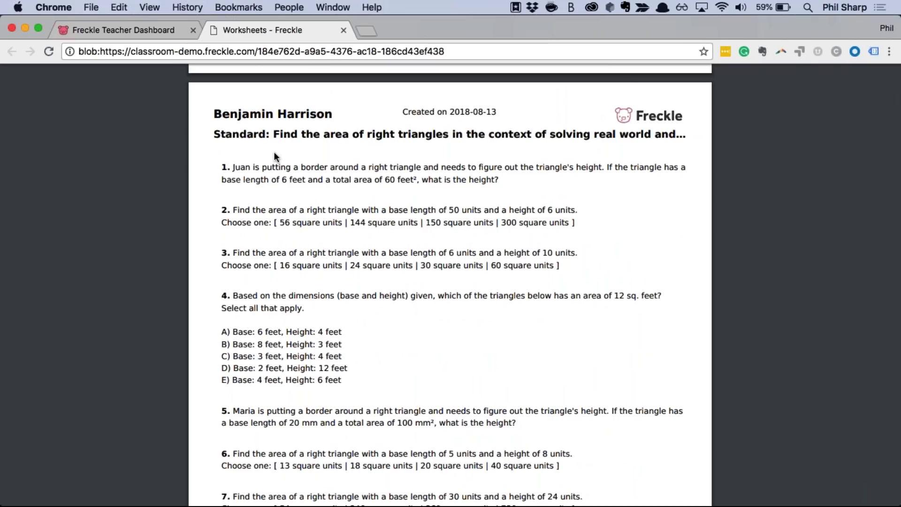
{"action": "left_click", "coordinate": [343, 30]}
- Review the Standard-Based Practice printables and the skills offered for Counting & Cardinality, keeping K.CC.1-1.0 selected
{"action": "scroll", "coordinate": [320, 316], "scroll_direction": "down", "scroll_amount": 5}
{"action": "scroll", "coordinate": [320, 316], "scroll_direction": "down", "scroll_amount": 1}
{"action": "left_click", "coordinate": [320, 300]}
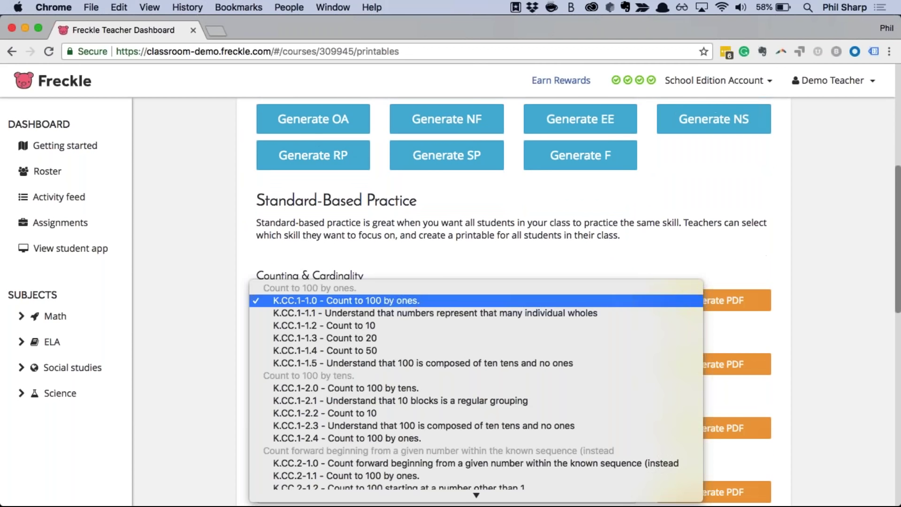
{"action": "scroll", "coordinate": [374, 452], "scroll_direction": "down", "scroll_amount": 10}
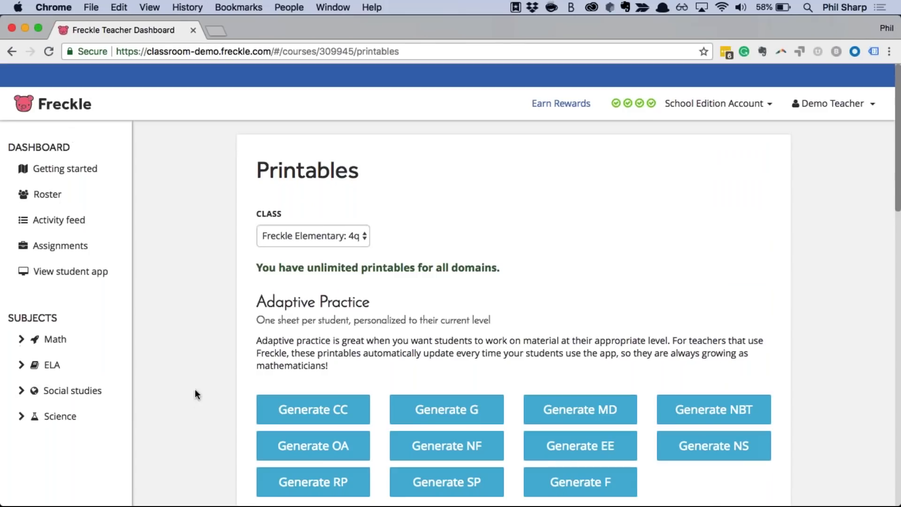
{"action": "scroll", "coordinate": [300, 394], "scroll_direction": "down", "scroll_amount": 2}
{"action": "scroll", "coordinate": [364, 371], "scroll_direction": "down", "scroll_amount": 9}
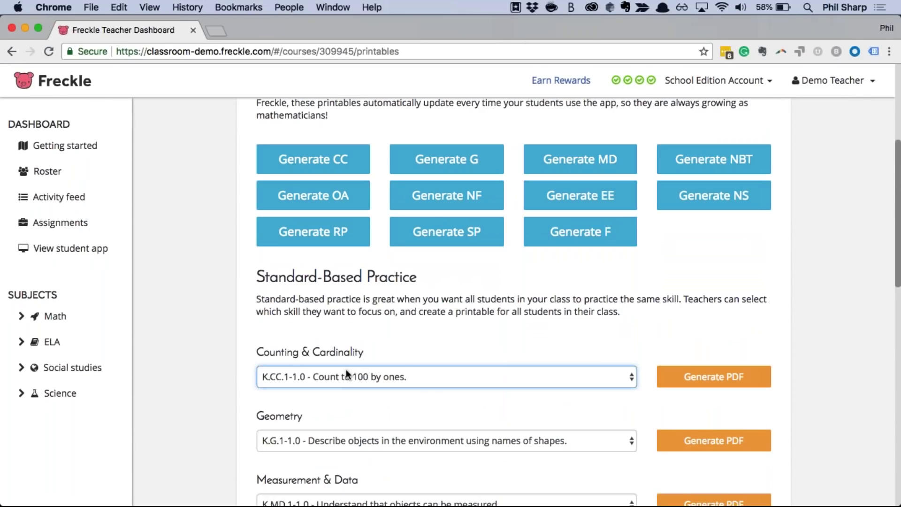
{"action": "left_click", "coordinate": [187, 323]}
{"action": "scroll", "coordinate": [188, 322], "scroll_direction": "up", "scroll_amount": 1}
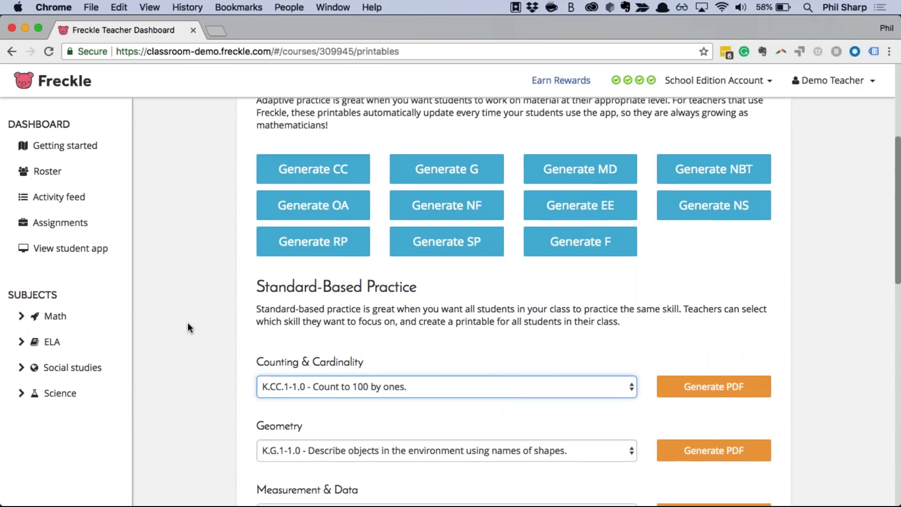
- View the Practice Math skills & standards overview from the math content, and return to the activity choices
{"action": "left_click", "coordinate": [47, 322]}
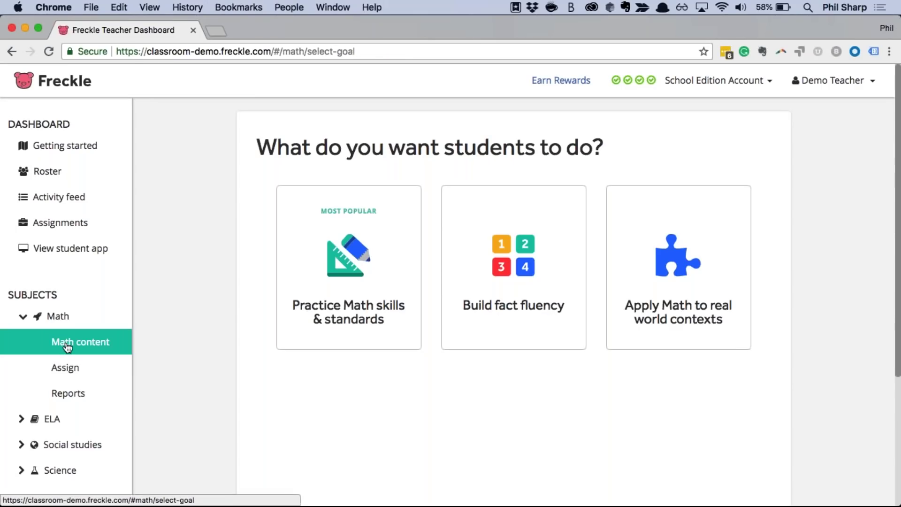
{"action": "left_click", "coordinate": [368, 310]}
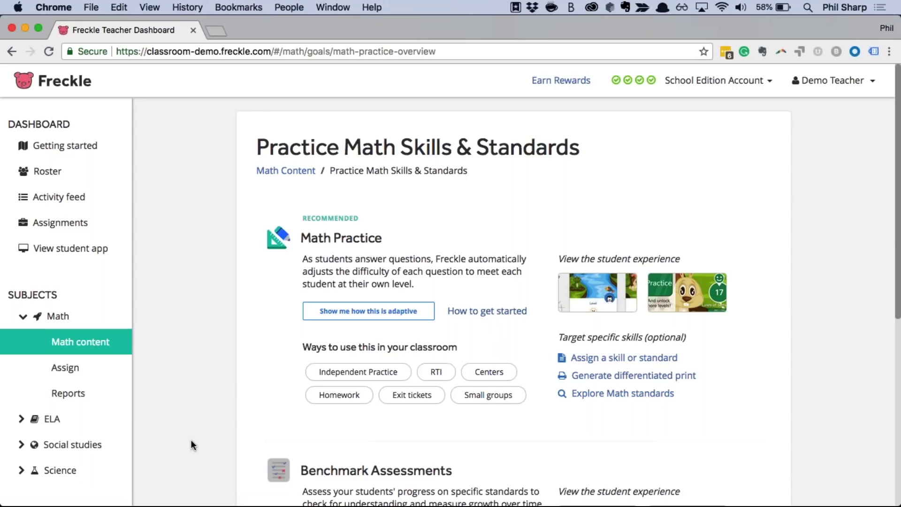
{"action": "left_click", "coordinate": [96, 352]}
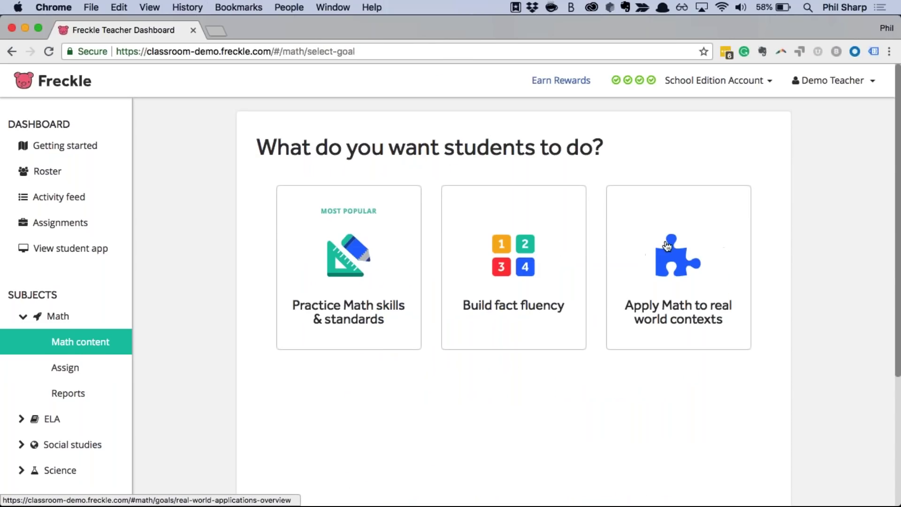
- Explore the Inquiry Based Lessons projects under Apply Math to real world contexts and browse the available lessons
{"action": "left_click", "coordinate": [694, 271]}
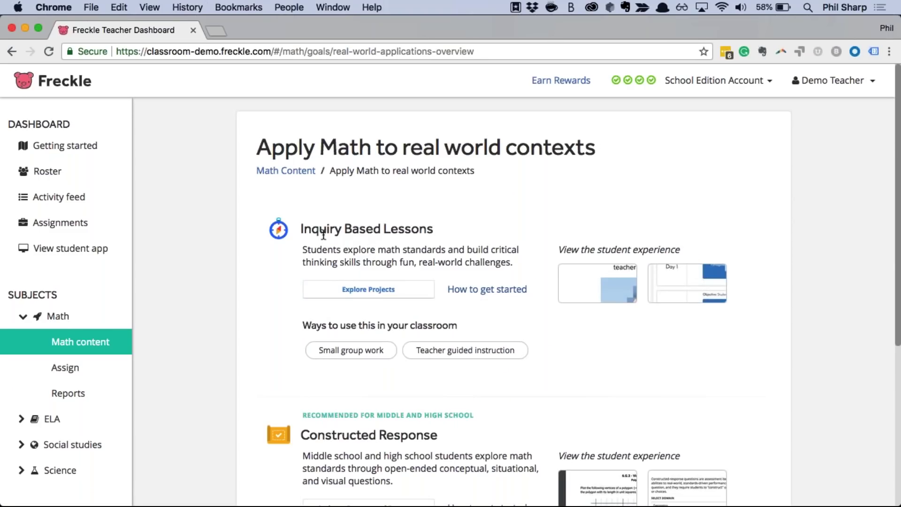
{"action": "left_click", "coordinate": [374, 295]}
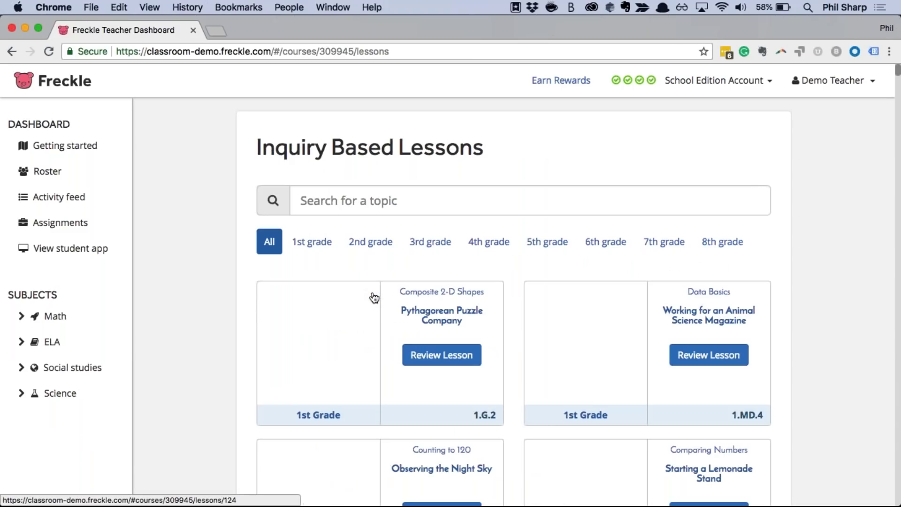
{"action": "scroll", "coordinate": [374, 296], "scroll_direction": "down", "scroll_amount": 3}
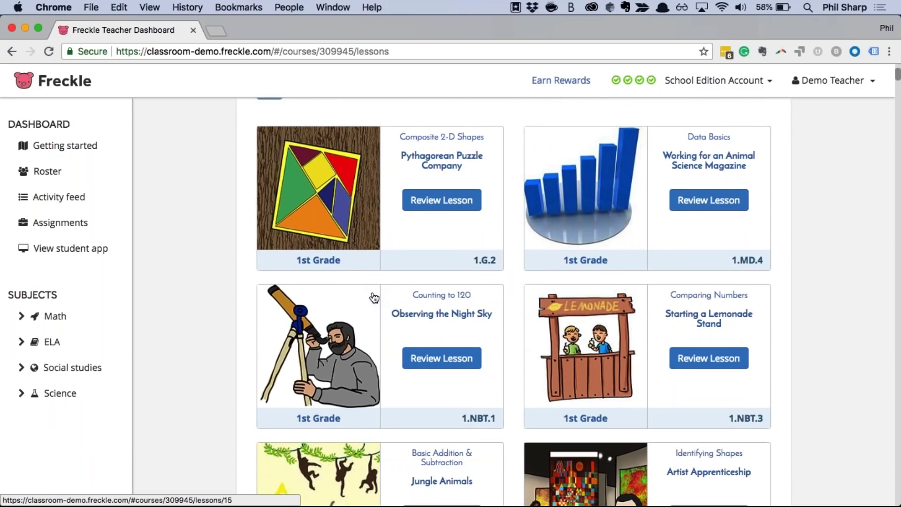
{"action": "scroll", "coordinate": [374, 297], "scroll_direction": "up", "scroll_amount": 2}
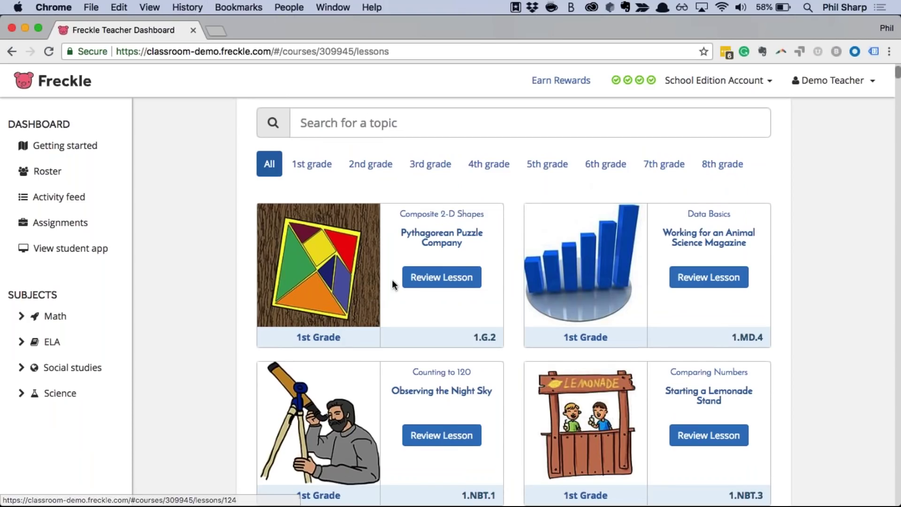
{"action": "scroll", "coordinate": [392, 280], "scroll_direction": "up", "scroll_amount": 1}
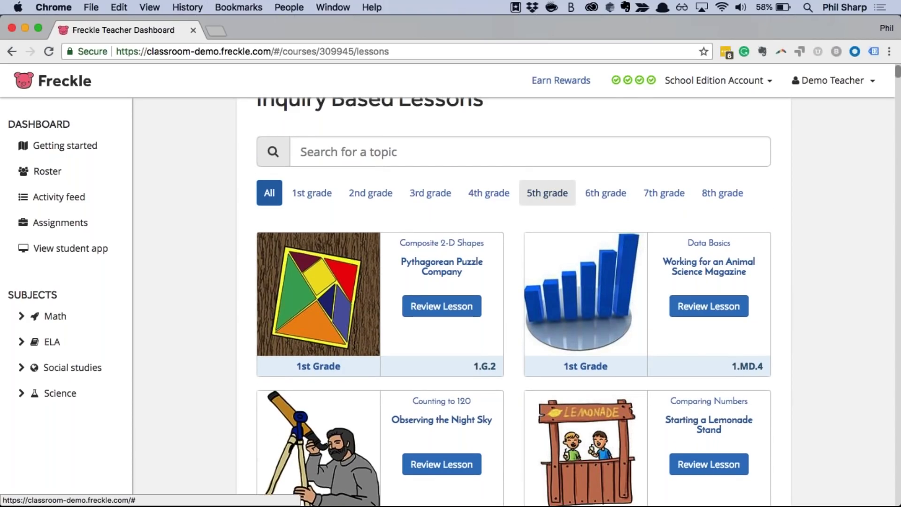
- Filter the inquiry based lessons to 5th grade and browse the matching lessons
{"action": "left_click", "coordinate": [547, 192]}
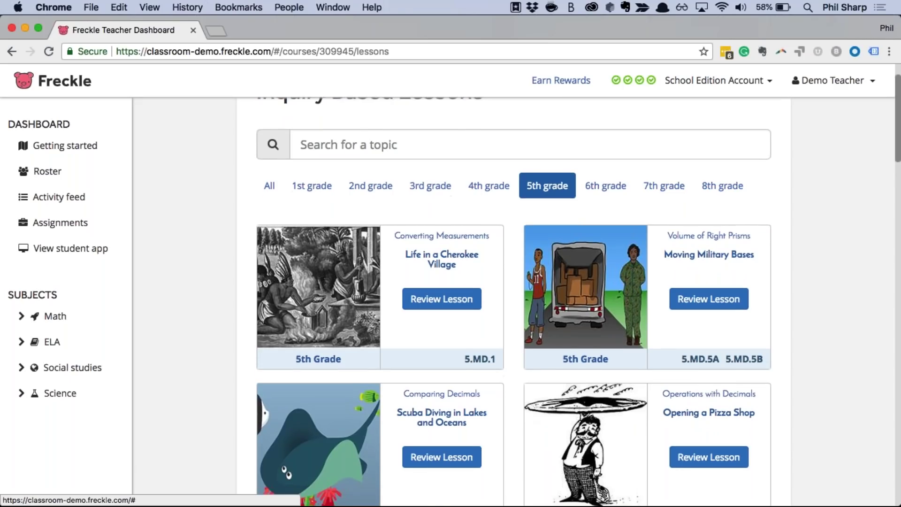
{"action": "scroll", "coordinate": [514, 300], "scroll_direction": "down", "scroll_amount": 4}
{"action": "scroll", "coordinate": [427, 263], "scroll_direction": "down", "scroll_amount": 1}
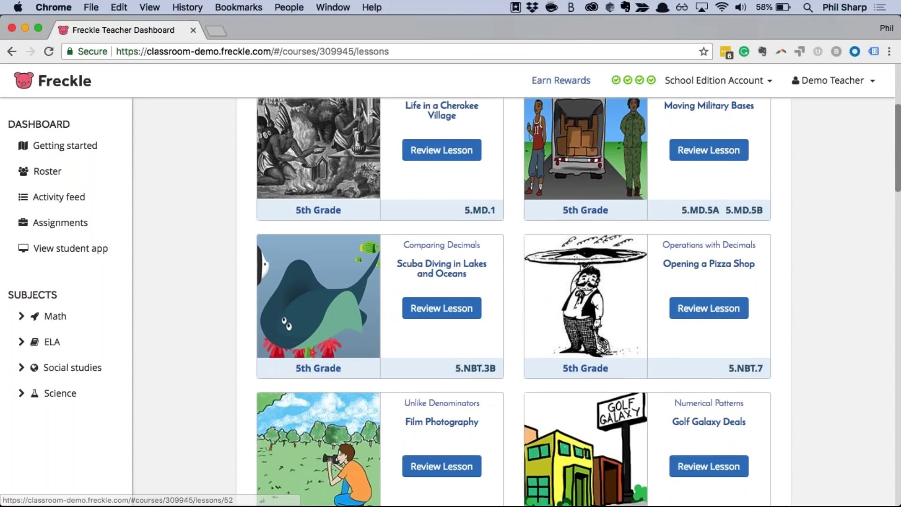
- Open the Scuba Diving in Lakes and Oceans lesson and review its description, daily objectives and resources
{"action": "left_click", "coordinate": [445, 313]}
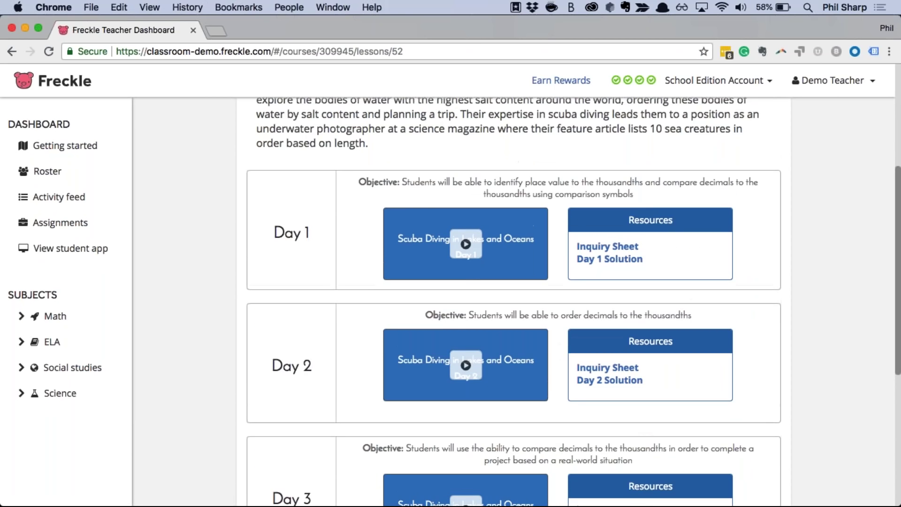
{"action": "scroll", "coordinate": [514, 300], "scroll_direction": "up", "scroll_amount": 3}
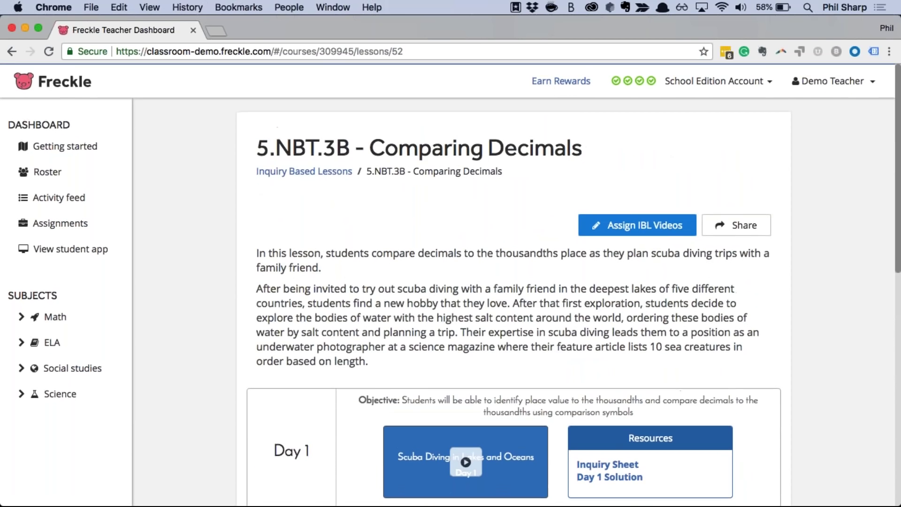
{"action": "scroll", "coordinate": [514, 300], "scroll_direction": "down", "scroll_amount": 5}
{"action": "scroll", "coordinate": [514, 300], "scroll_direction": "up", "scroll_amount": 7}
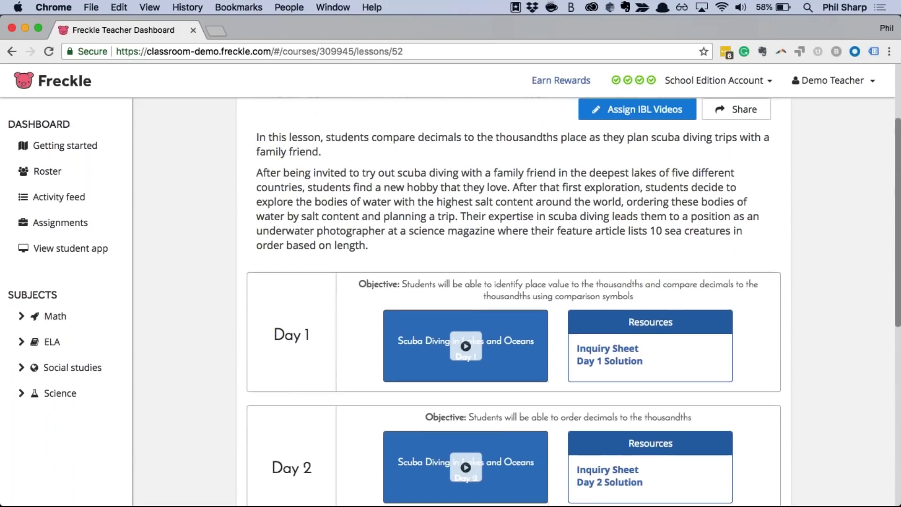
{"action": "scroll", "coordinate": [514, 300], "scroll_direction": "up", "scroll_amount": 1}
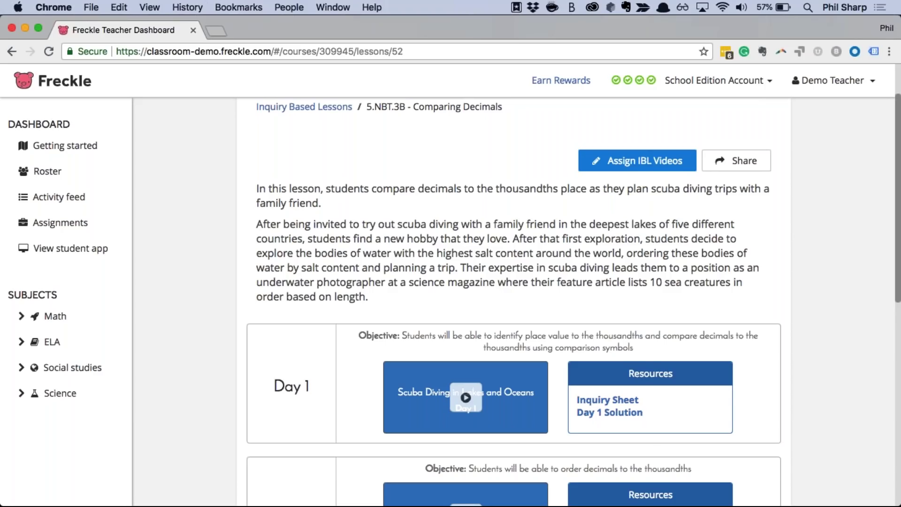
{"action": "scroll", "coordinate": [516, 300], "scroll_direction": "down", "scroll_amount": 5}
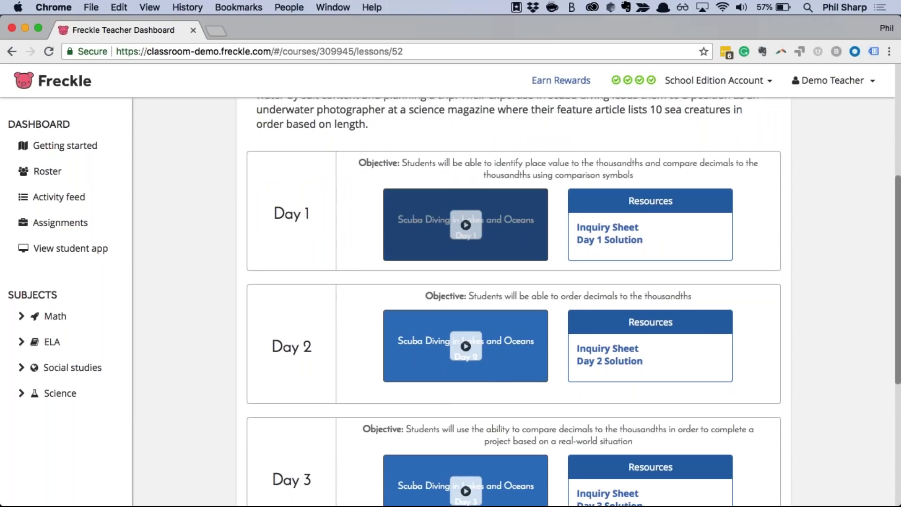
- Open the Day 1 slideshow of the scuba diving lesson and advance to the Daily Video slide
{"action": "left_click", "coordinate": [464, 237]}
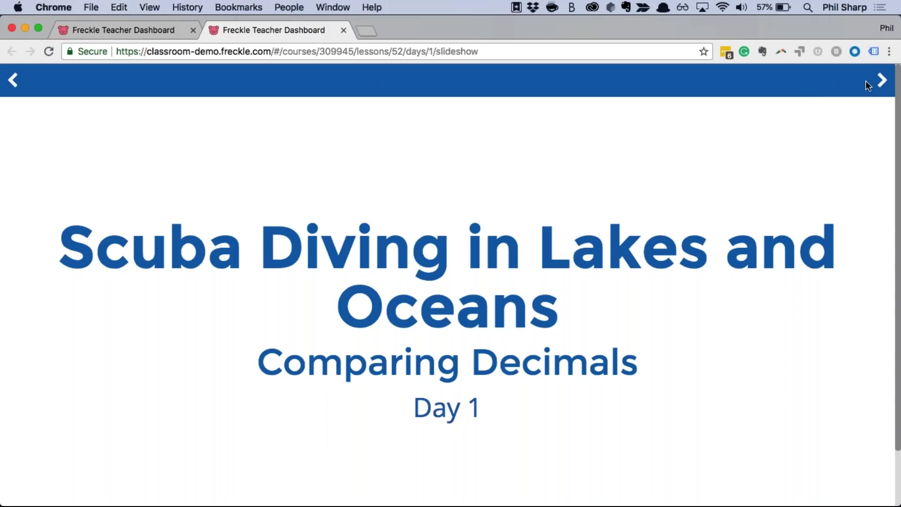
{"action": "left_click", "coordinate": [881, 81]}
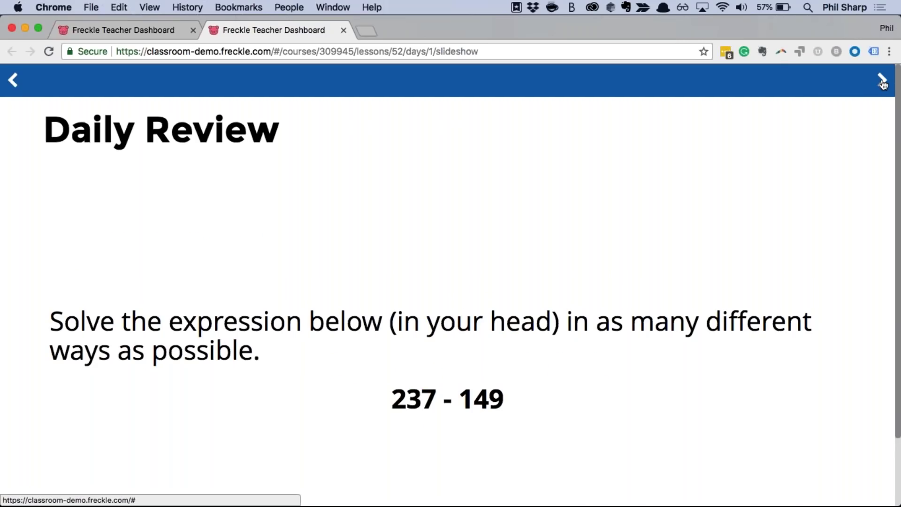
{"action": "left_click", "coordinate": [881, 82]}
{"action": "left_click", "coordinate": [882, 81]}
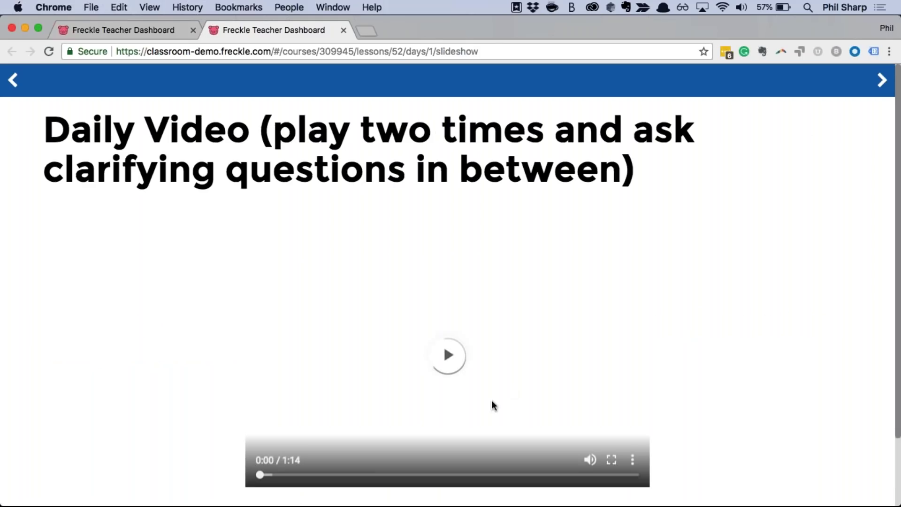
- Sample the Day 1 scuba diving Daily Video at several points along its timeline and pause it at 0:49
{"action": "left_click", "coordinate": [313, 475]}
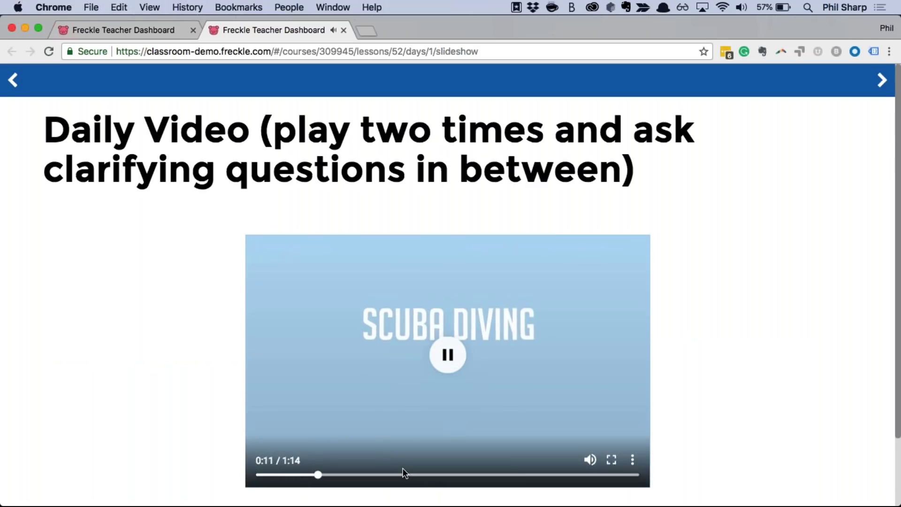
{"action": "left_click", "coordinate": [432, 471]}
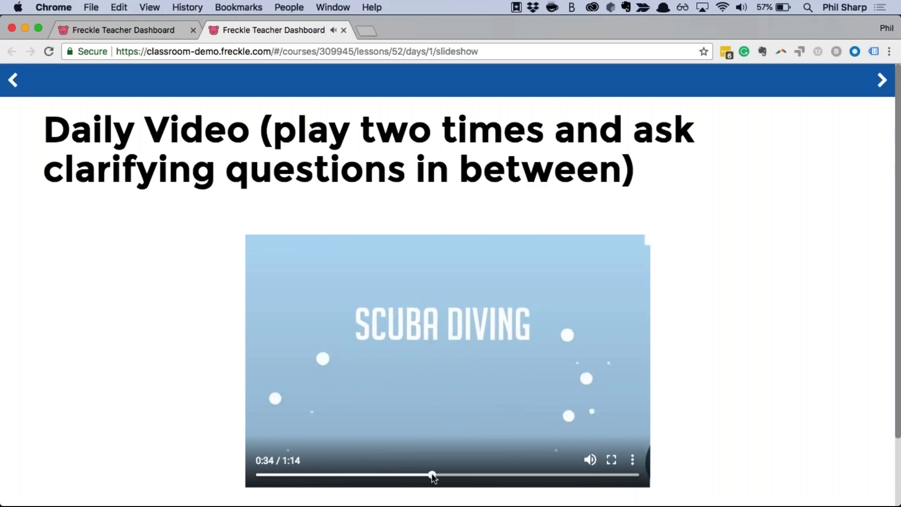
{"action": "left_click", "coordinate": [502, 473]}
{"action": "left_click", "coordinate": [447, 355]}
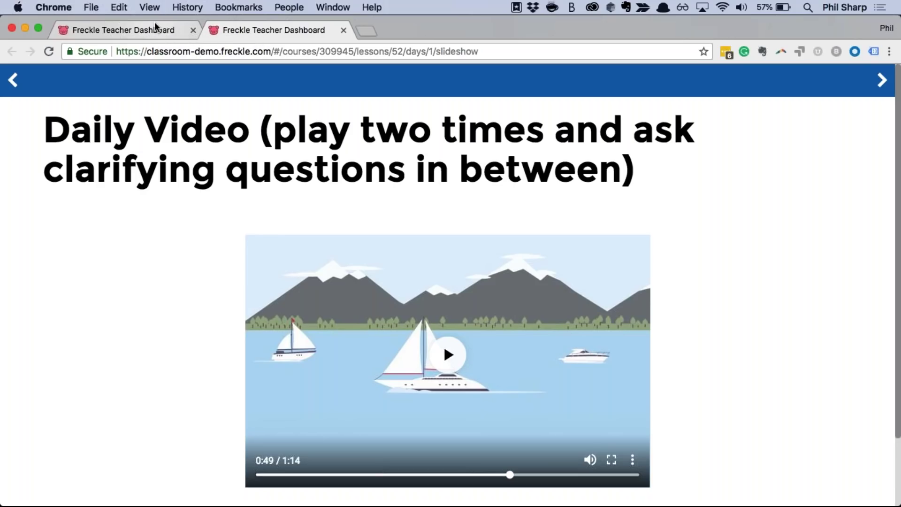
- Return to the Scuba Diving lesson overview and open the Day 1 Inquiry Sheet
{"action": "left_click", "coordinate": [156, 26]}
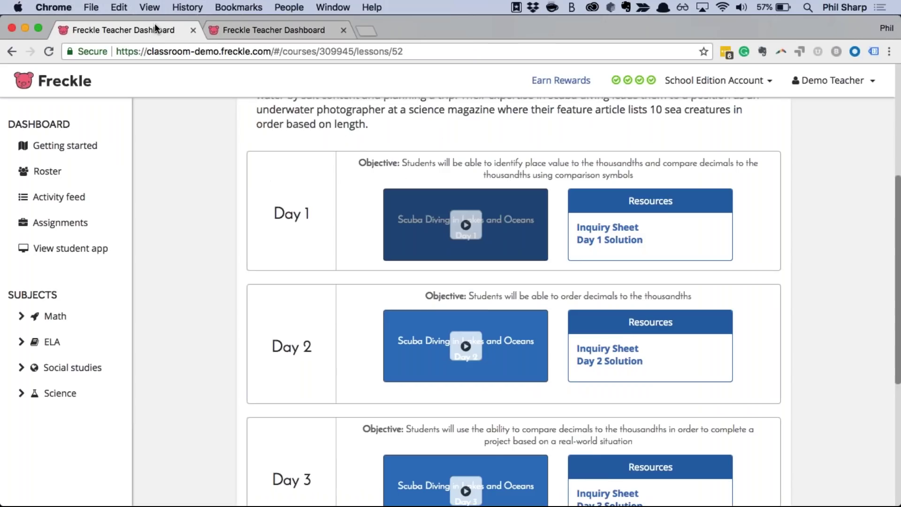
{"action": "scroll", "coordinate": [219, 225], "scroll_direction": "down", "scroll_amount": 2}
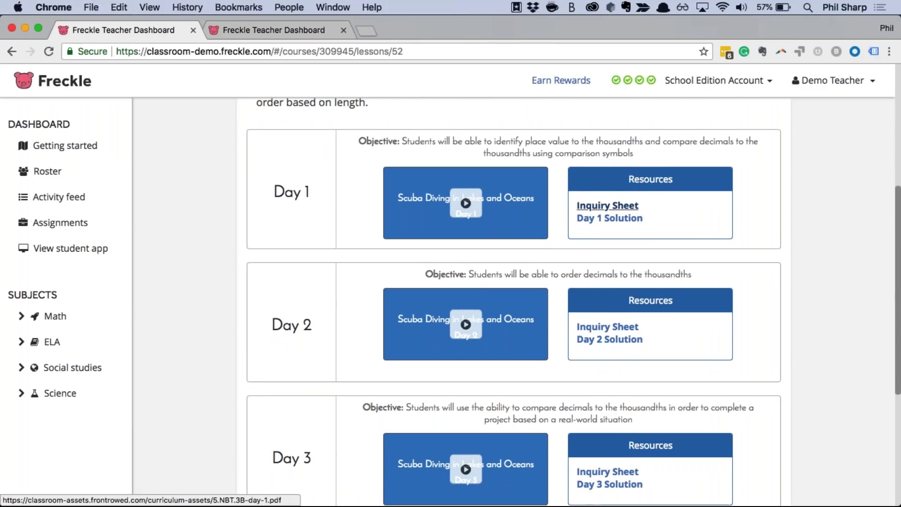
{"action": "scroll", "coordinate": [597, 211], "scroll_direction": "up", "scroll_amount": 1}
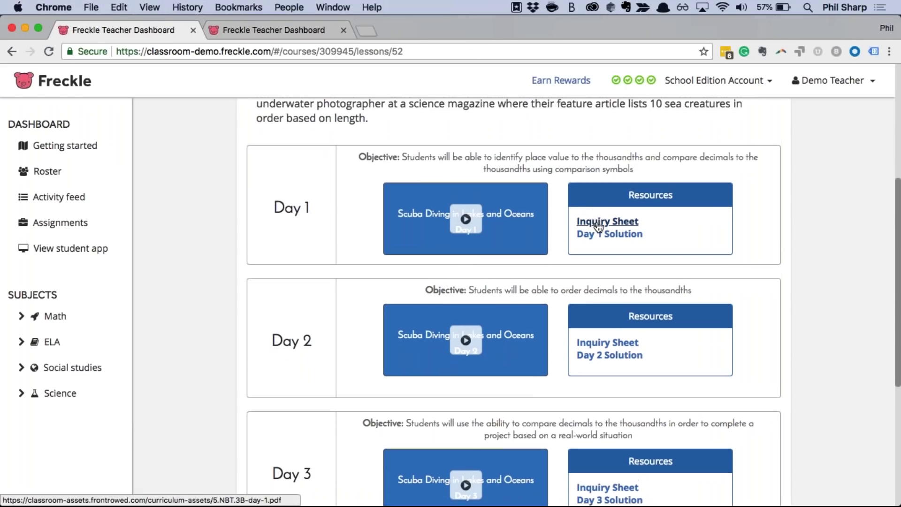
{"action": "left_click", "coordinate": [597, 221]}
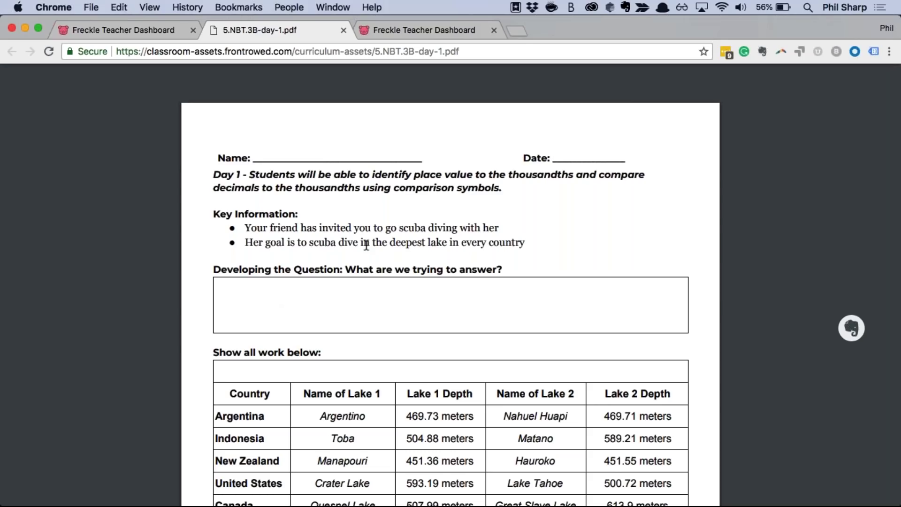
- Review the Day 1 Inquiry Sheet's key information, Developing the Question section and lake depth table, and close the PDF
{"action": "scroll", "coordinate": [367, 245], "scroll_direction": "down", "scroll_amount": 3}
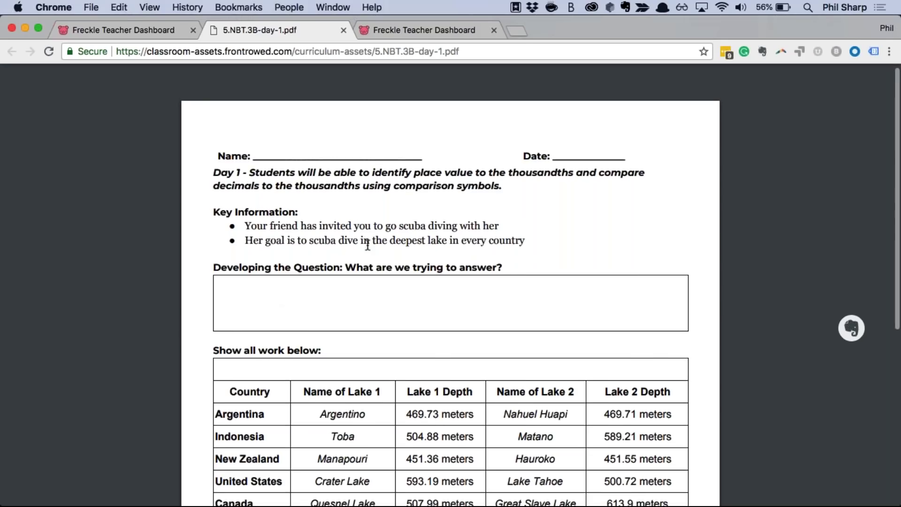
{"action": "left_click_drag", "start_coordinate": [214, 219], "coordinate": [315, 221]}
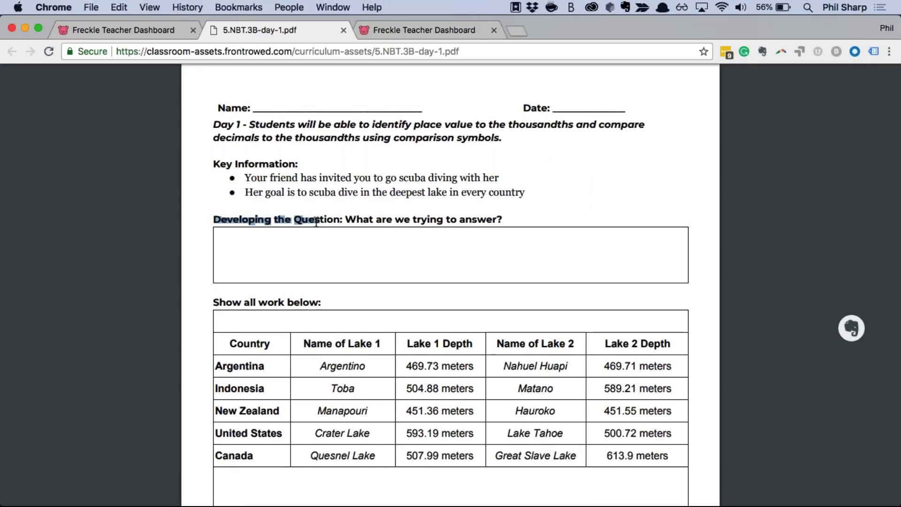
{"action": "scroll", "coordinate": [316, 223], "scroll_direction": "down", "scroll_amount": 5}
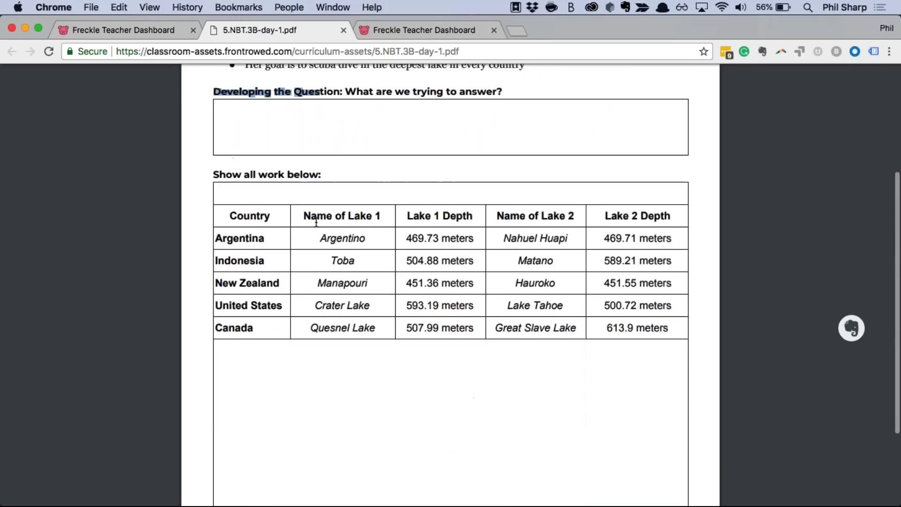
{"action": "scroll", "coordinate": [316, 223], "scroll_direction": "down", "scroll_amount": 5}
{"action": "scroll", "coordinate": [316, 223], "scroll_direction": "up", "scroll_amount": 10}
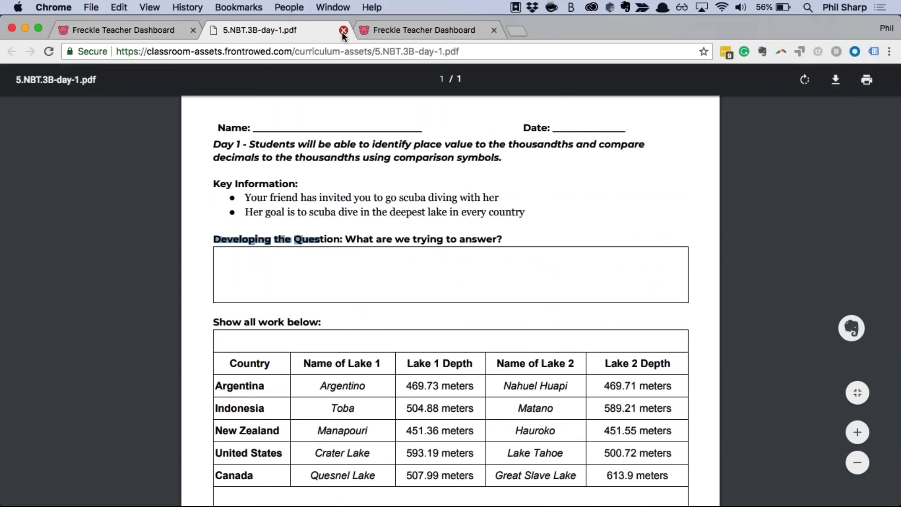
{"action": "left_click", "coordinate": [343, 30]}
- Look over the Day 1 to Day 3 objectives, slideshows and resources in the scuba diving lesson
{"action": "scroll", "coordinate": [332, 153], "scroll_direction": "down", "scroll_amount": 7}
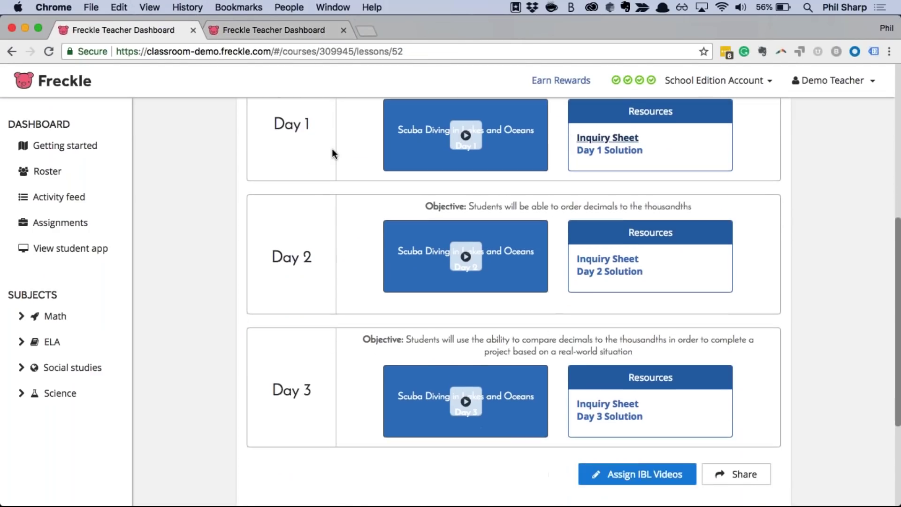
{"action": "scroll", "coordinate": [333, 153], "scroll_direction": "up", "scroll_amount": 5}
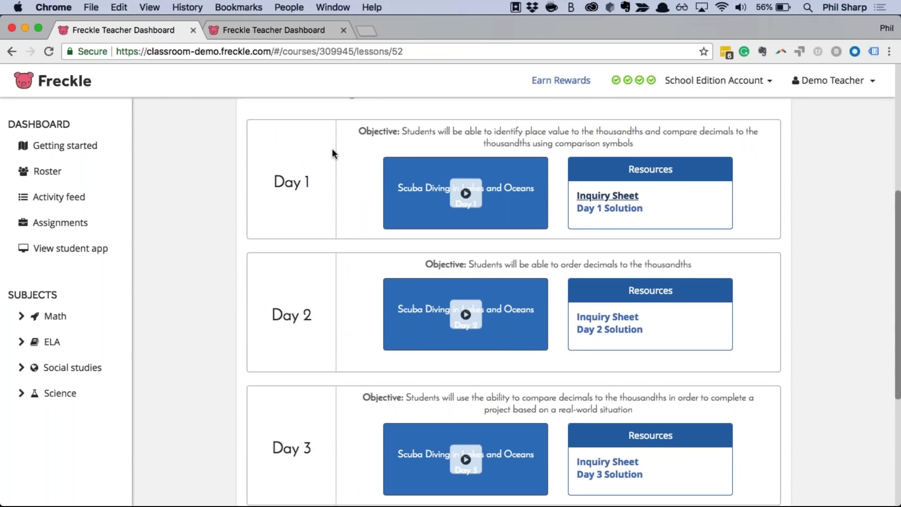
{"action": "scroll", "coordinate": [332, 153], "scroll_direction": "up", "scroll_amount": 2}
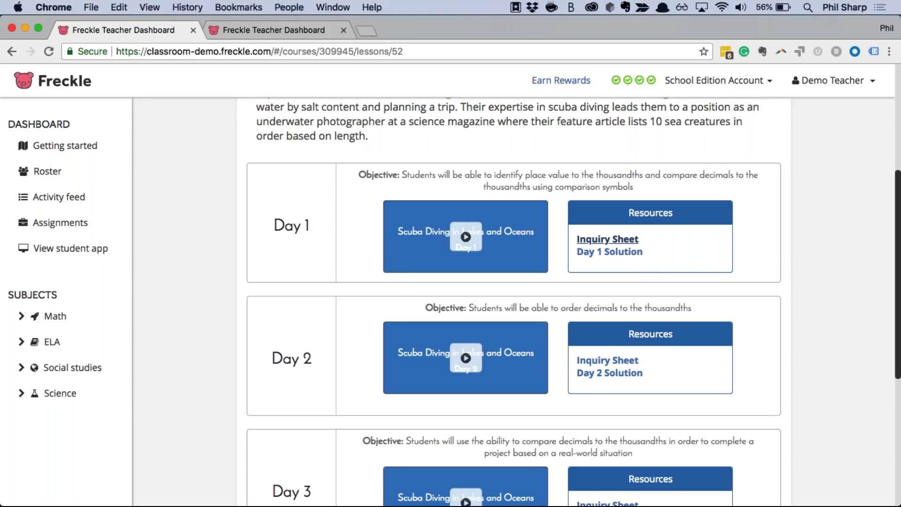
{"action": "mouse_move", "coordinate": [451, 505]}
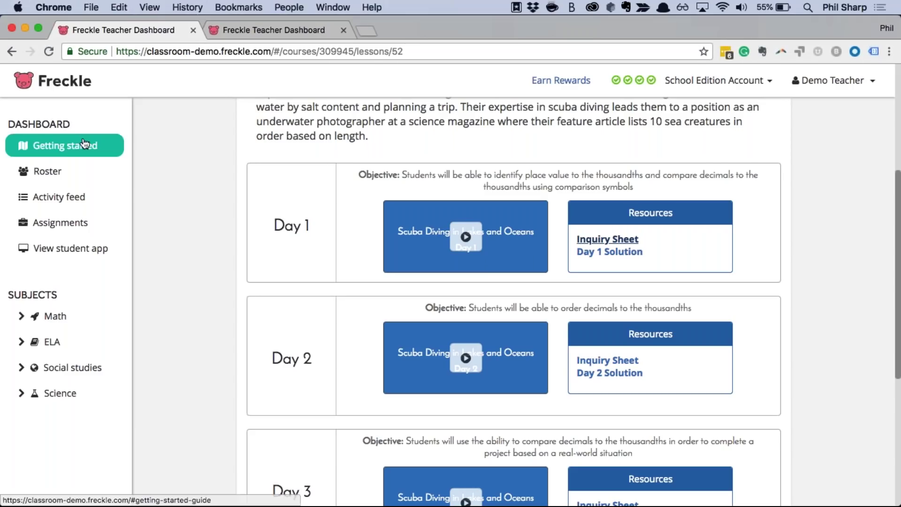
- Open the class Assignments page and start a new Math assignment of the Targeted Practice Assignment type
{"action": "left_click", "coordinate": [78, 219]}
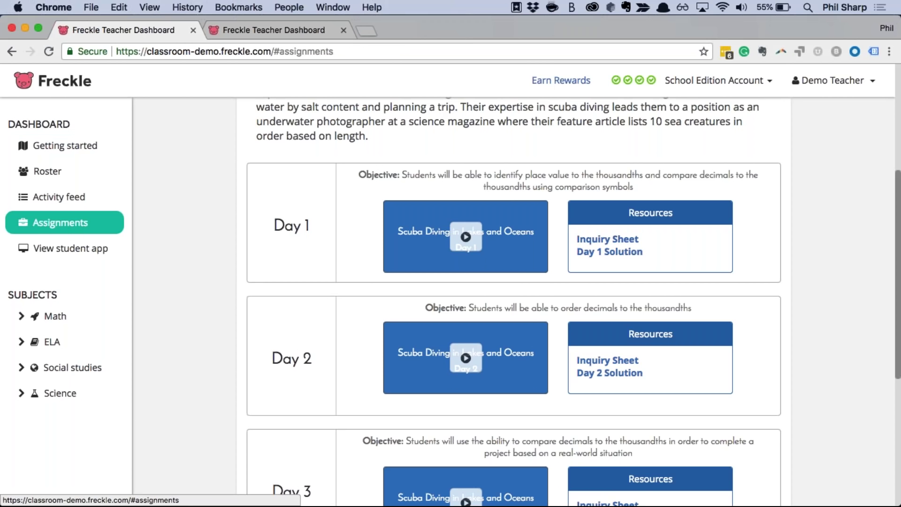
{"action": "scroll", "coordinate": [707, 235], "scroll_direction": "up", "scroll_amount": 4}
{"action": "left_click", "coordinate": [707, 213]}
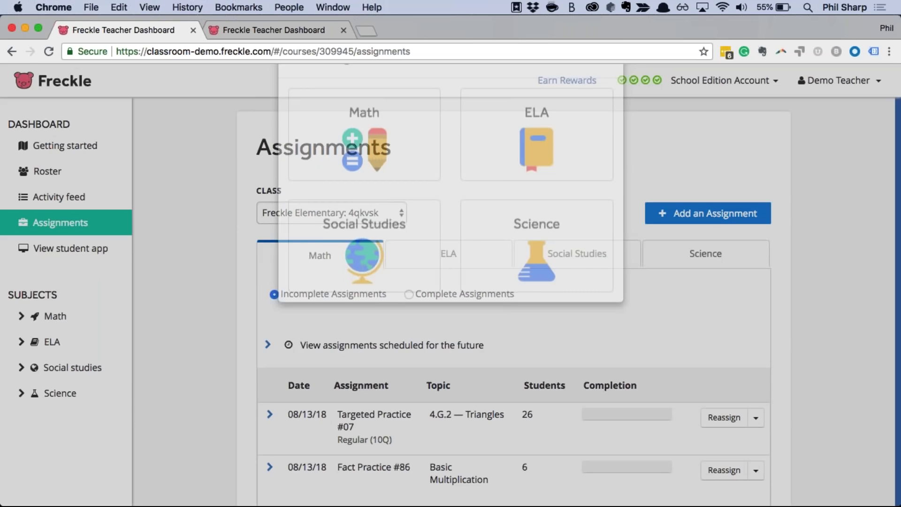
{"action": "left_click", "coordinate": [399, 200]}
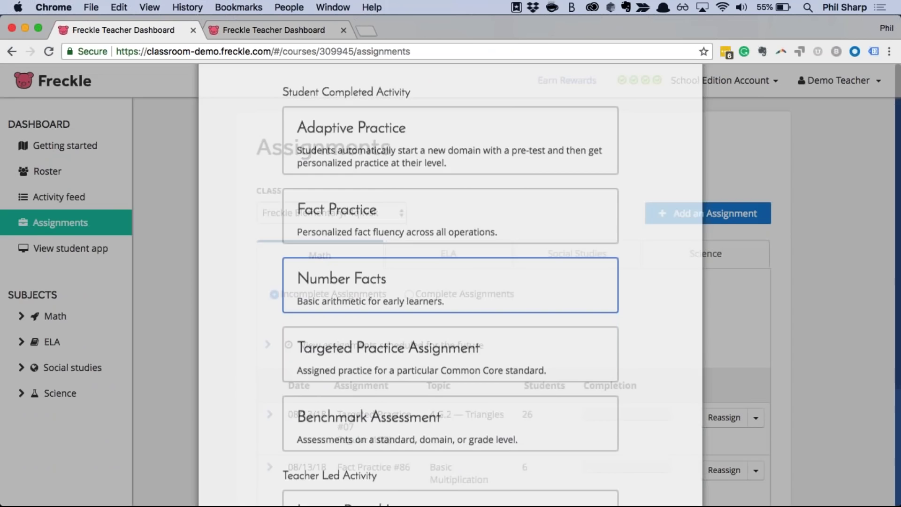
{"action": "scroll", "coordinate": [252, 328], "scroll_direction": "down", "scroll_amount": 4}
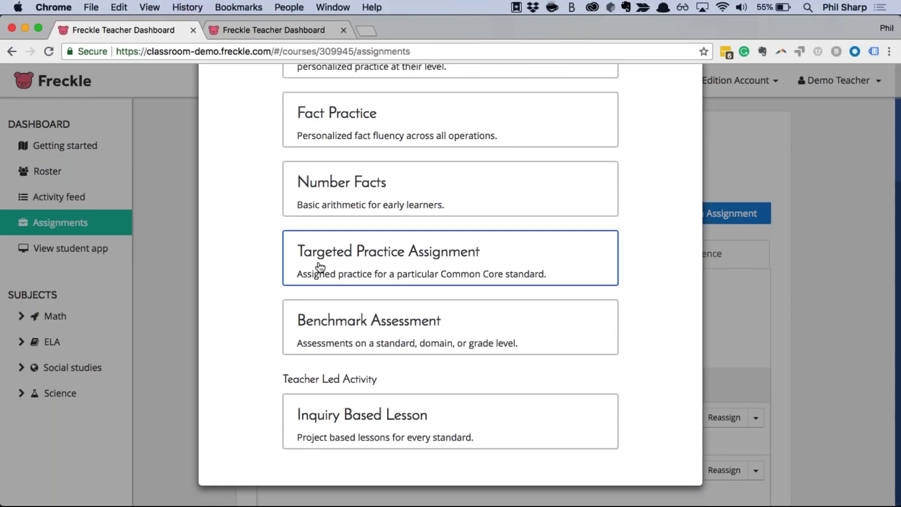
{"action": "left_click", "coordinate": [320, 267]}
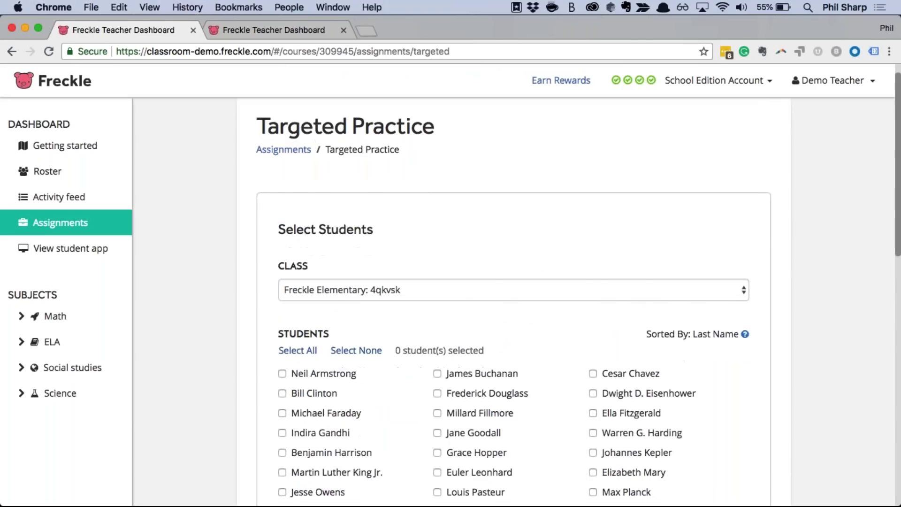
- Review the Targeted Practice form's student, standard, skills and question-count sections, and return to the student selection
{"action": "scroll", "coordinate": [514, 300], "scroll_direction": "down", "scroll_amount": 10}
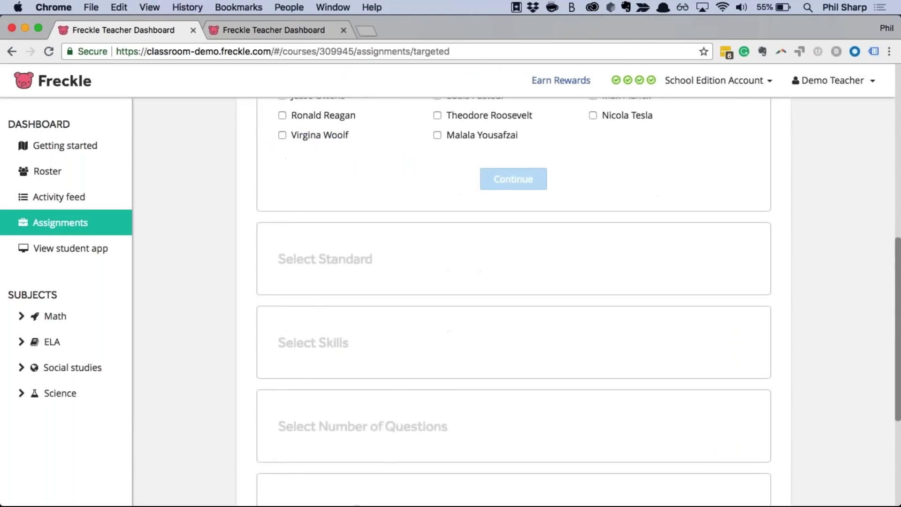
{"action": "scroll", "coordinate": [514, 300], "scroll_direction": "up", "scroll_amount": 7}
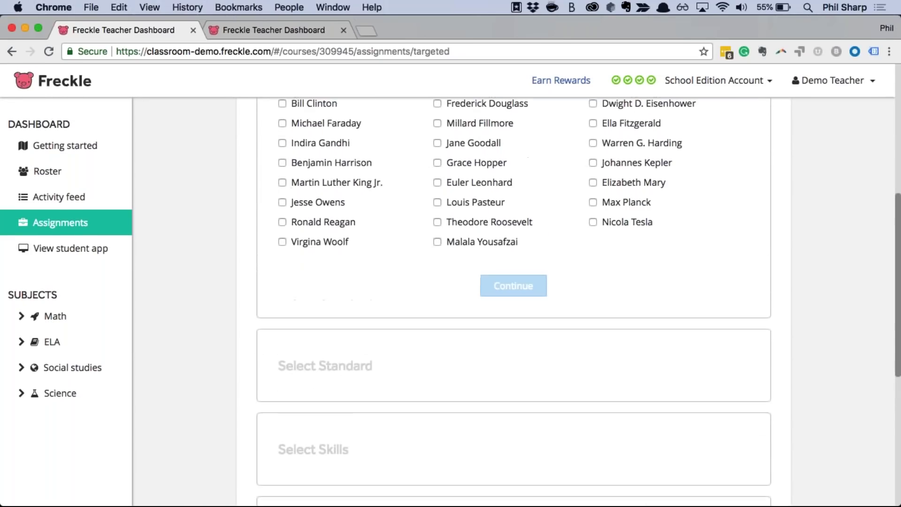
{"action": "scroll", "coordinate": [513, 301], "scroll_direction": "up", "scroll_amount": 1}
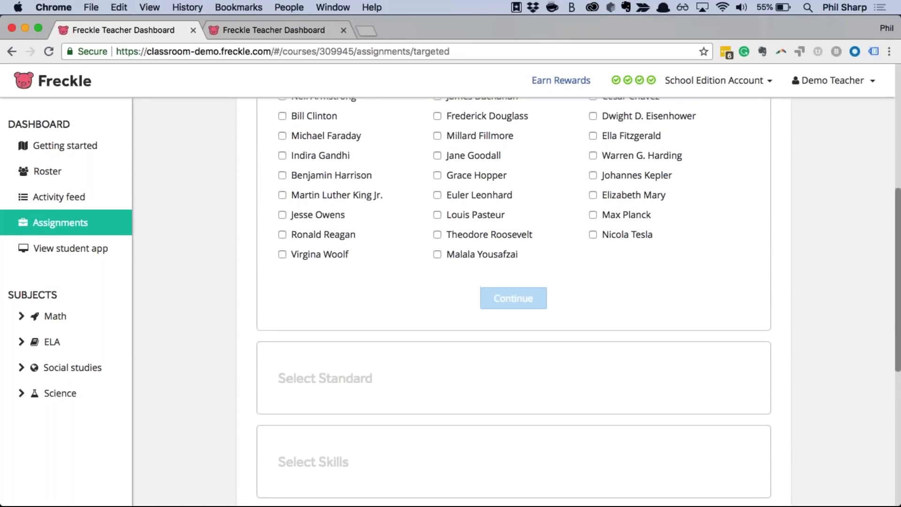
{"action": "scroll", "coordinate": [514, 300], "scroll_direction": "up", "scroll_amount": 3}
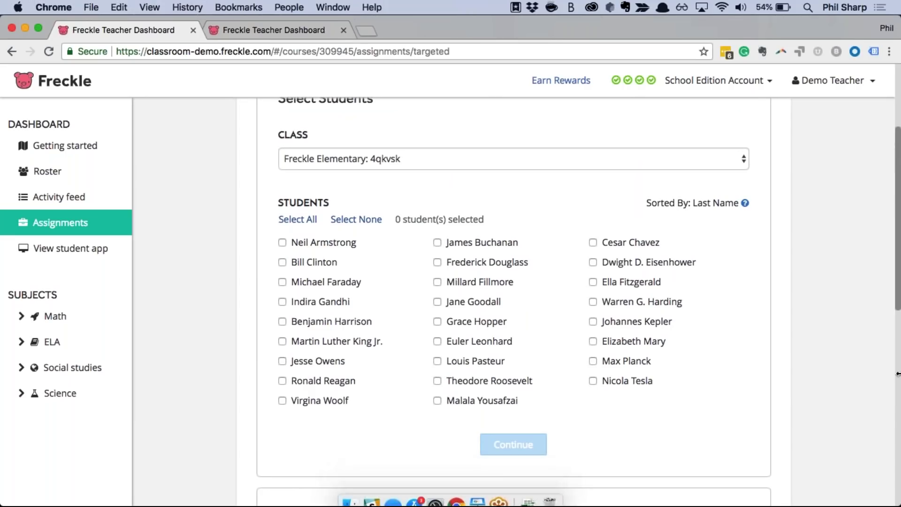
- Switch to the slide presentation, play it full screen and go back to the presenter's contact slide
{"action": "key", "text": "super+Tab"}
{"action": "key", "text": "super+Tab"}
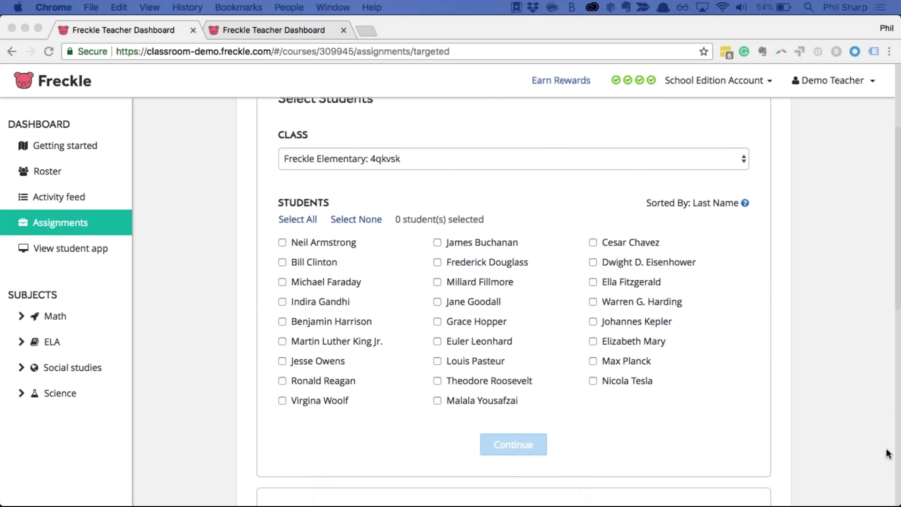
{"action": "key", "text": "alt+super+p"}
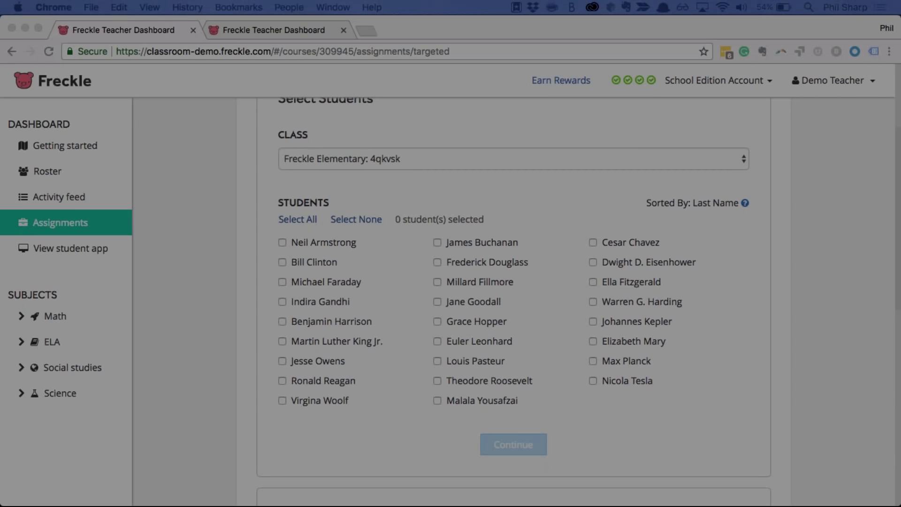
{"action": "key", "text": "Left"}
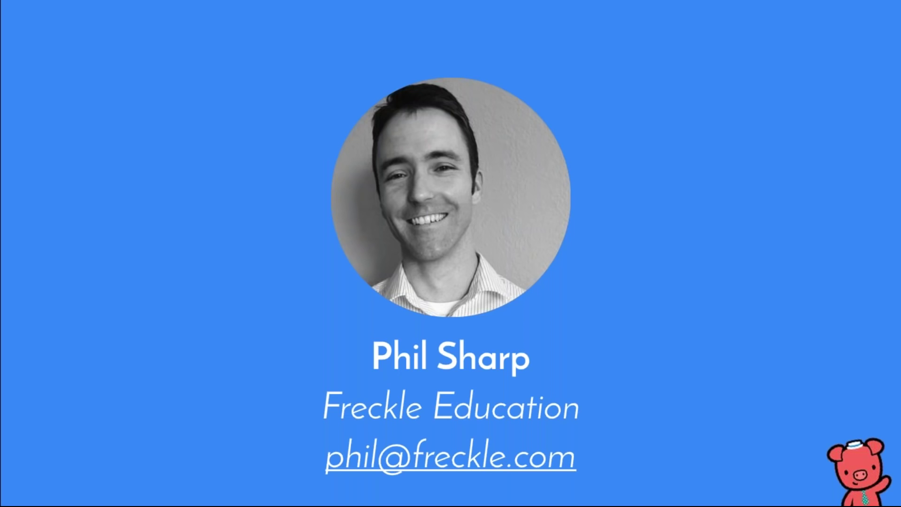